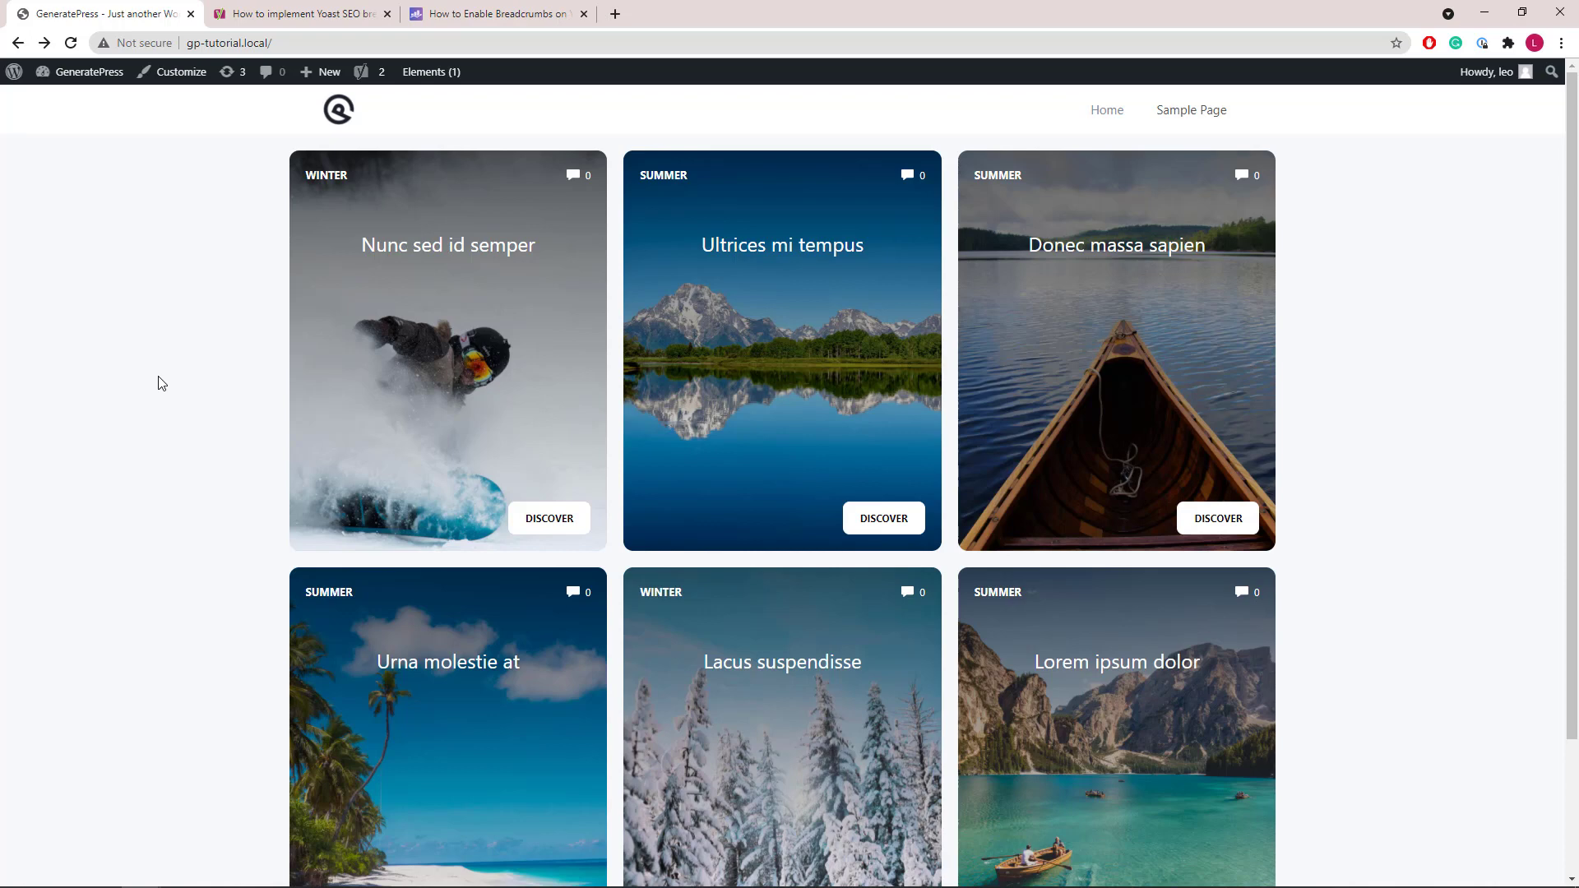
Step: Locate the [wpseo_breadcrumb] shortcode in the Yoast breadcrumbs help article
left_click(220, 18)
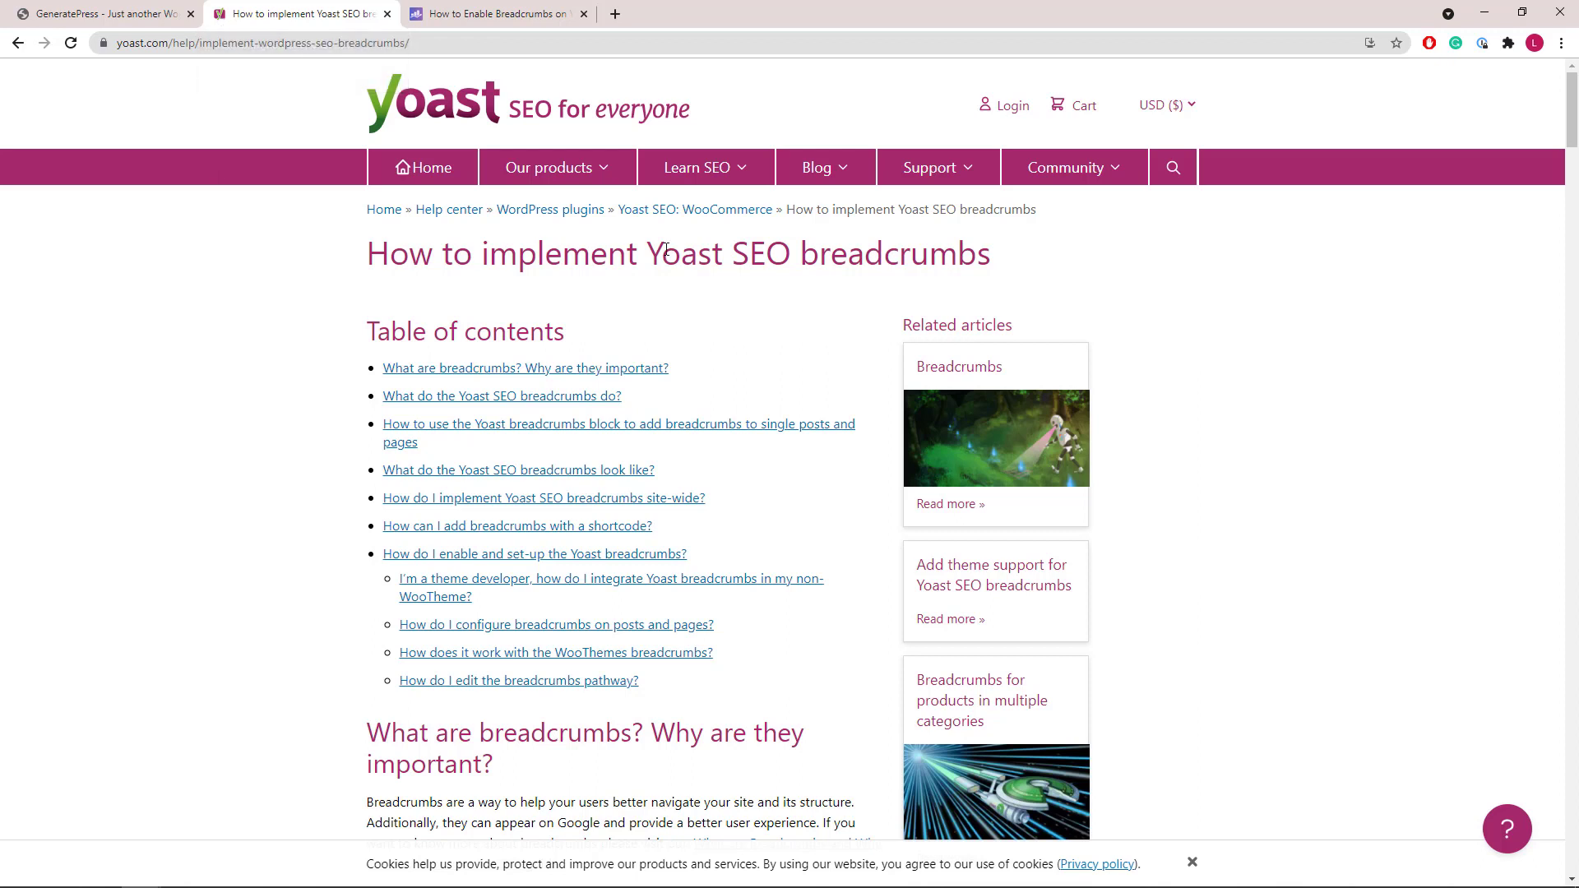
scroll(306, 298, "down", 15)
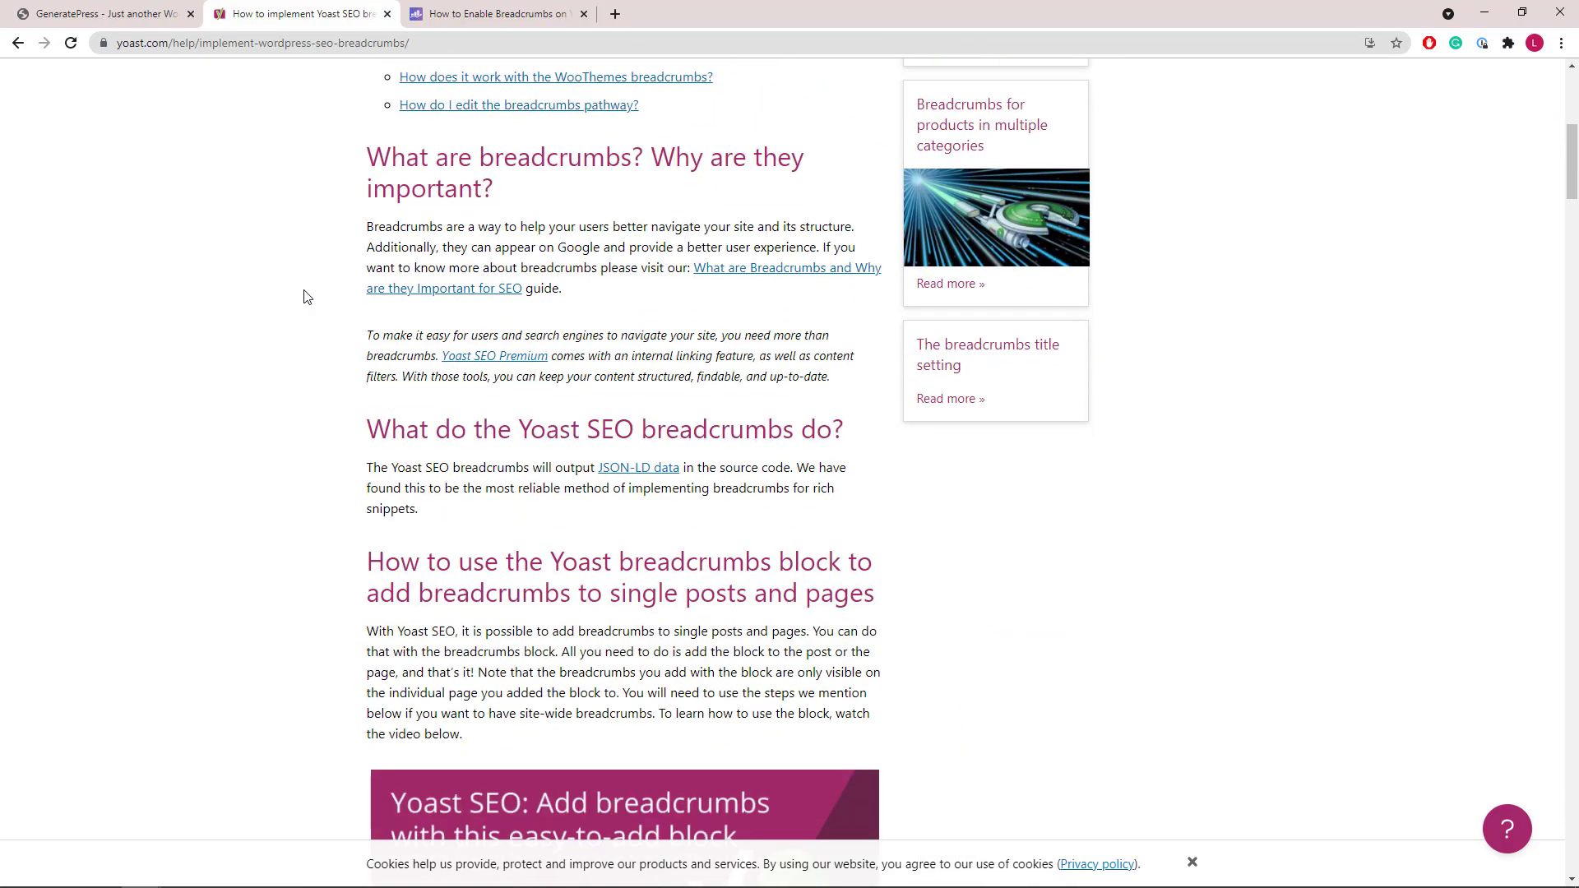
scroll(305, 298, "down", 8)
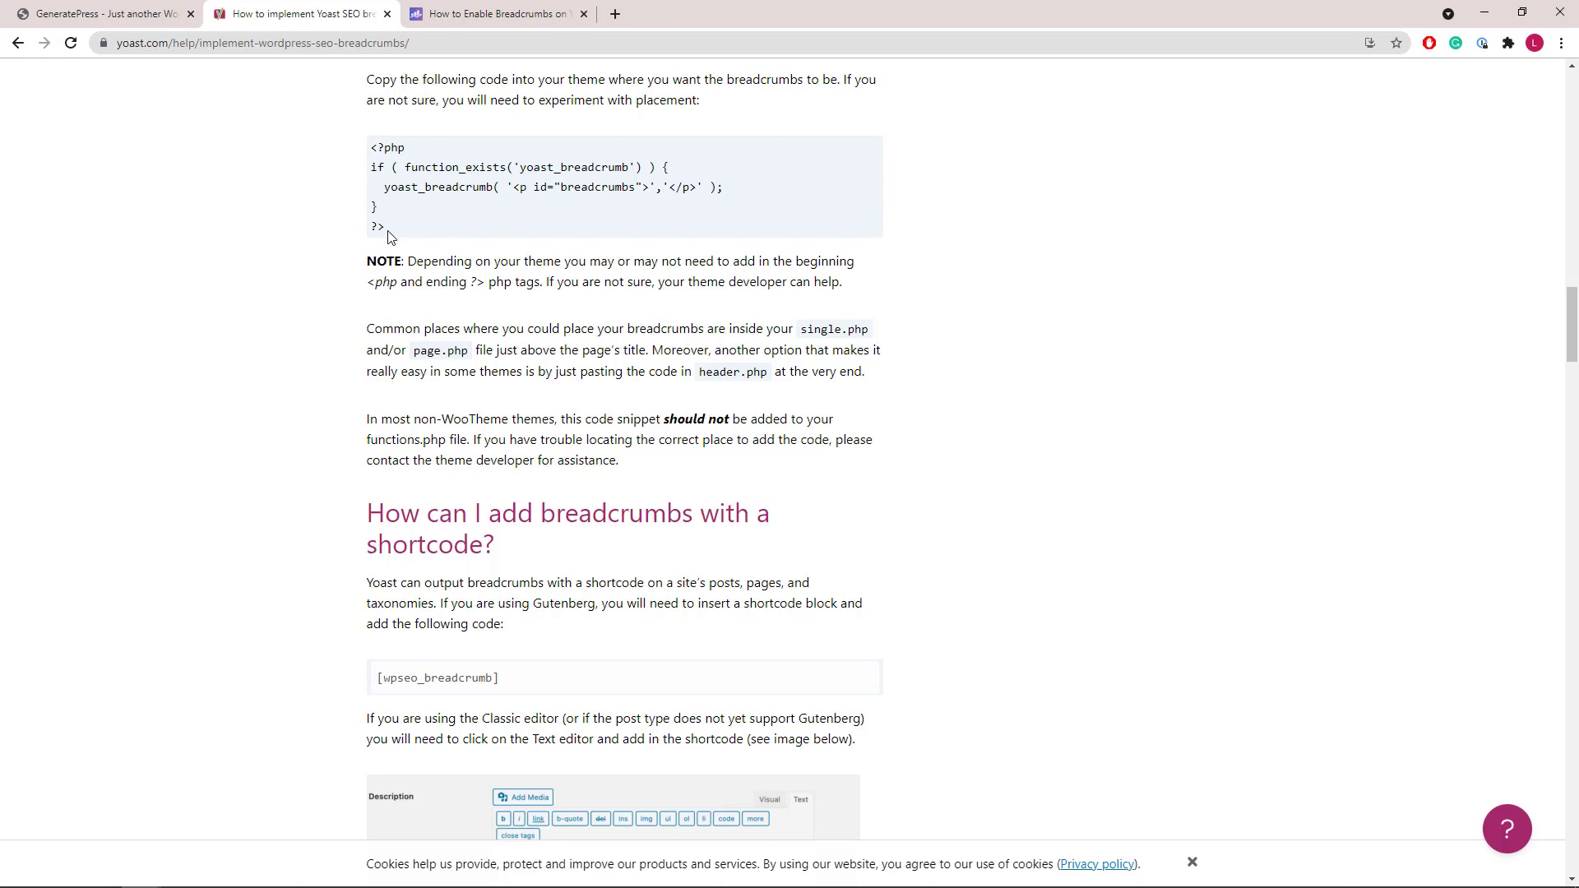
scroll(280, 193, "down", 2)
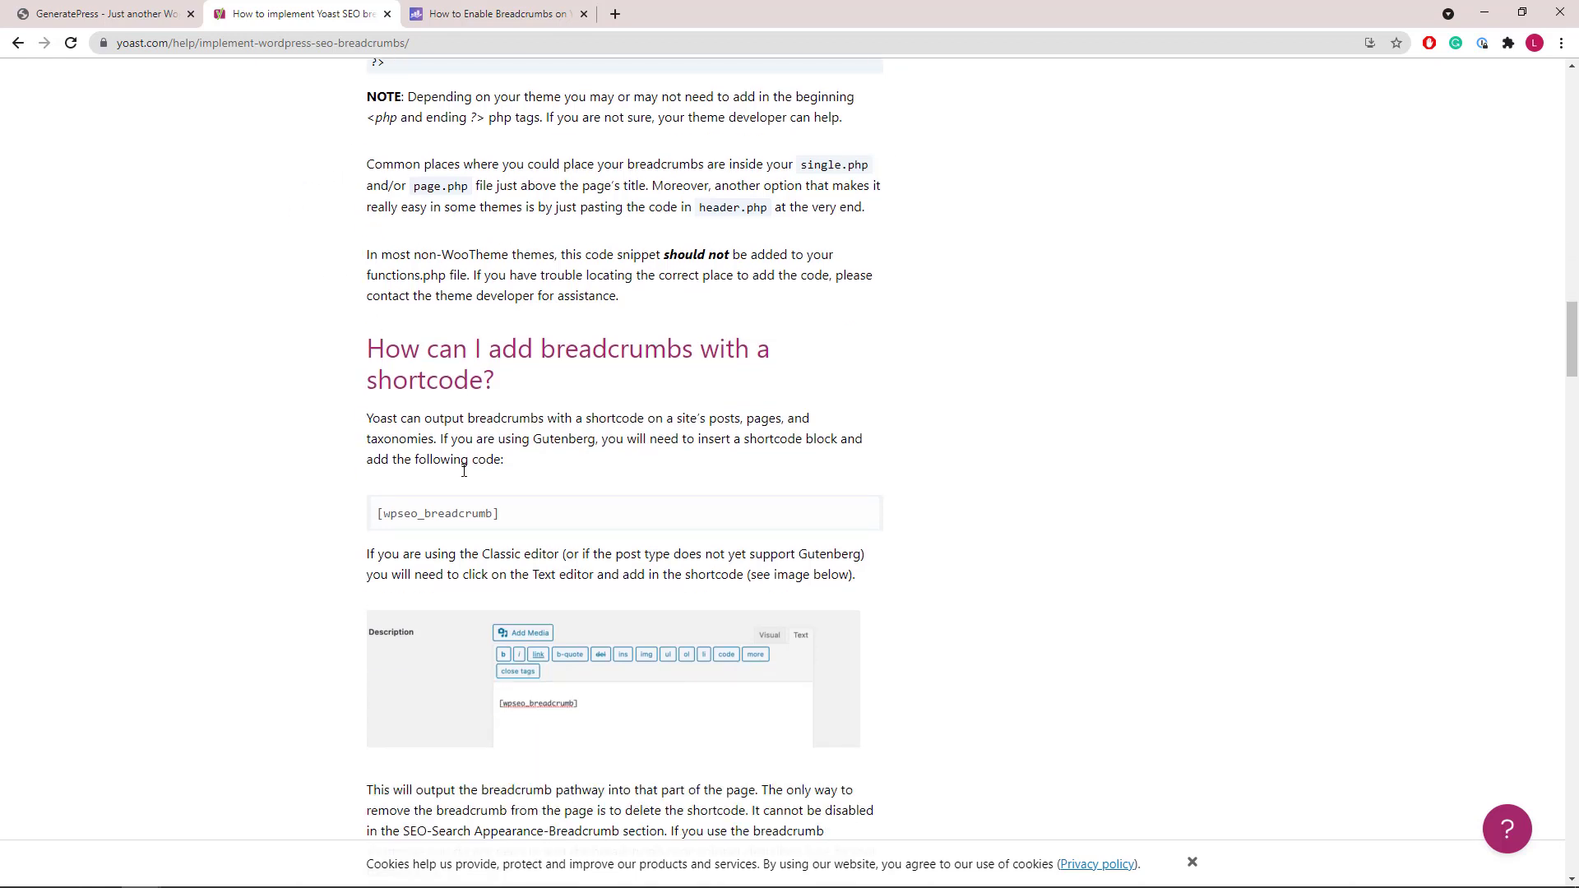
left_click_drag(507, 524, 371, 519)
left_click(374, 519)
Step: Review the Rank Math breadcrumbs guide, then open GeneratePress Elements admin in a new tab
left_click(417, 20)
scroll(594, 353, "down", 15)
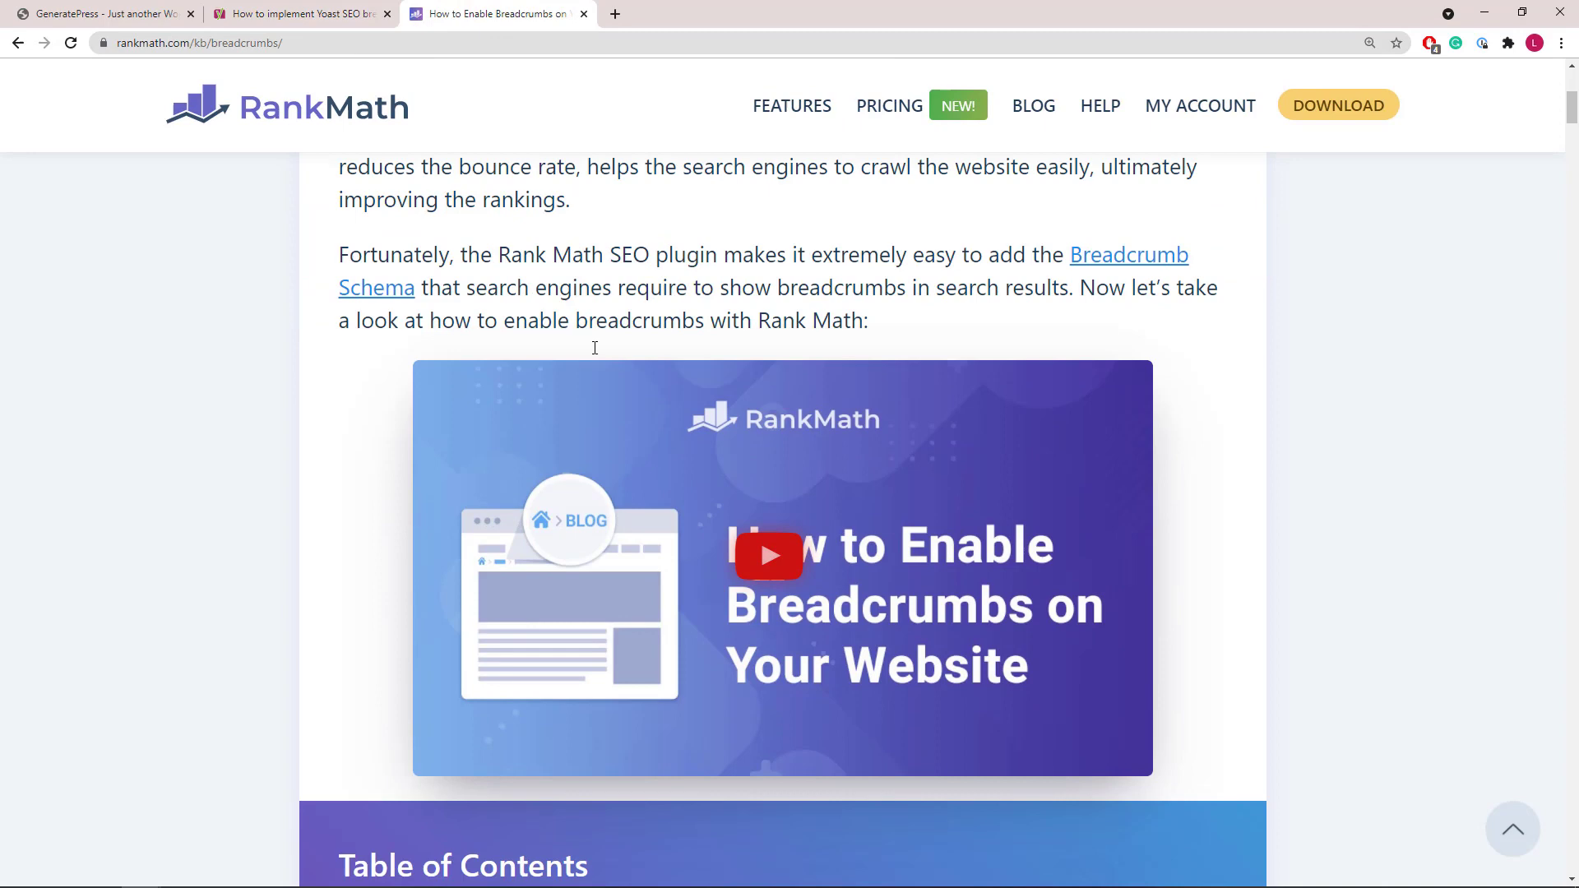
scroll(597, 355, "down", 1)
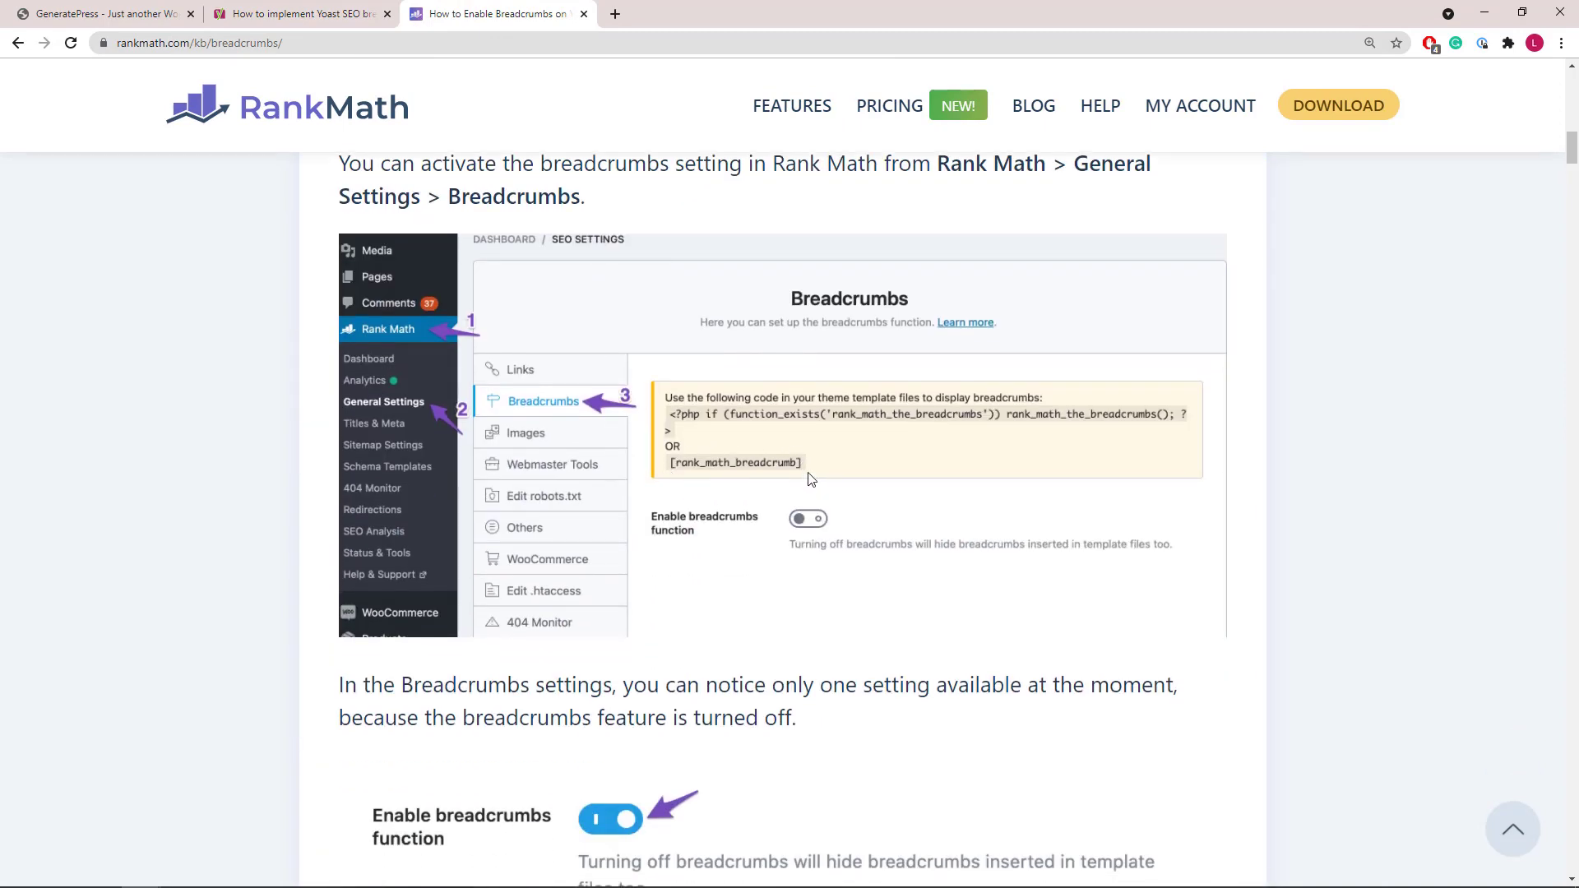
left_click(65, 14)
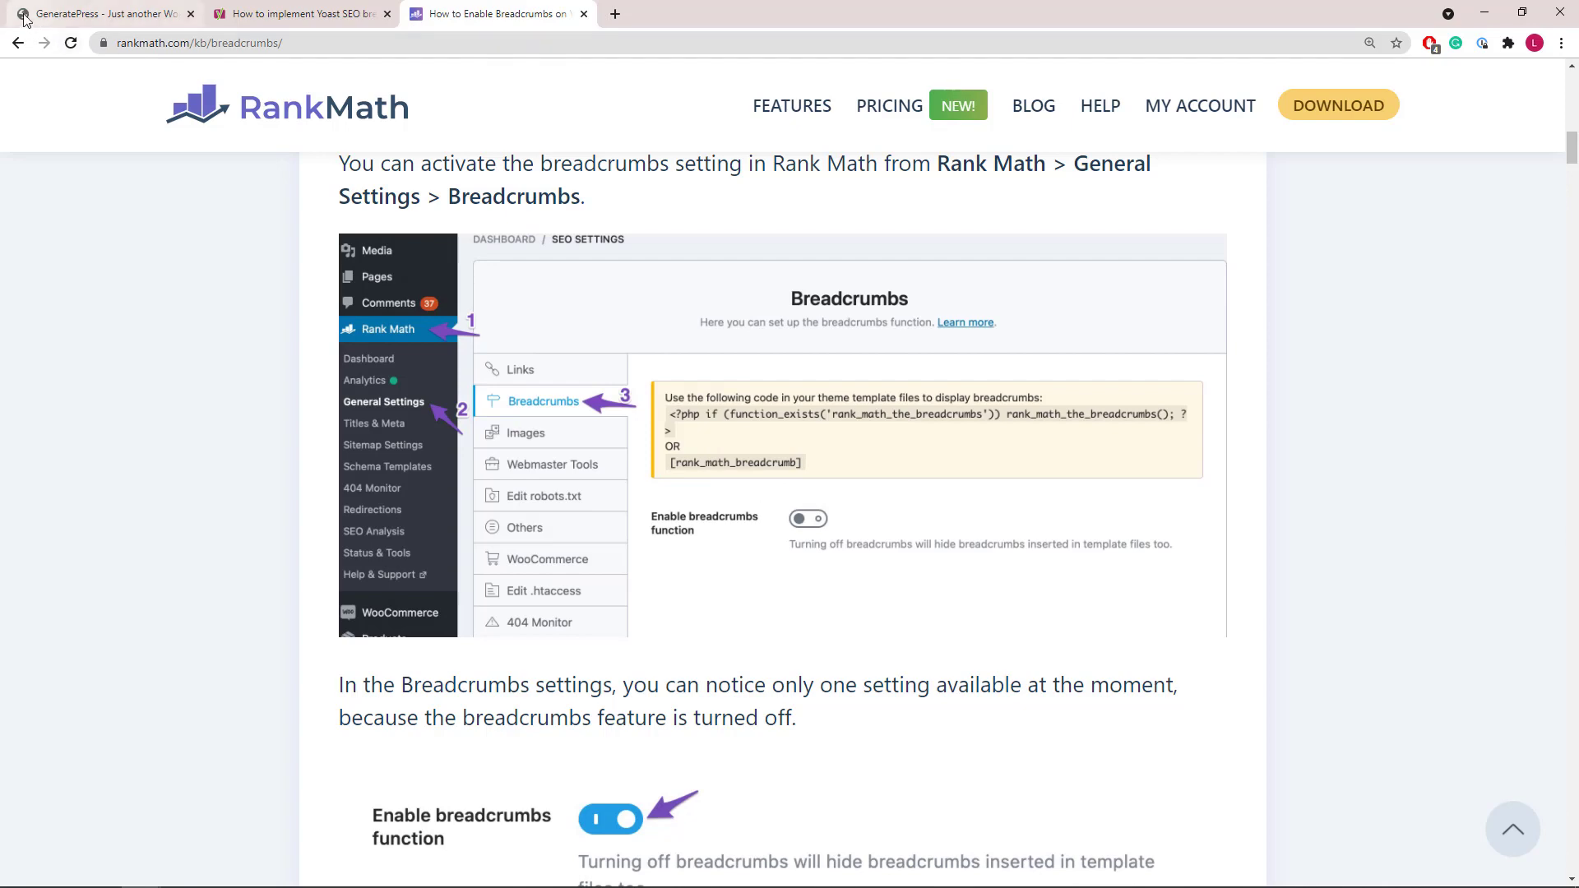
middle_click(405, 72)
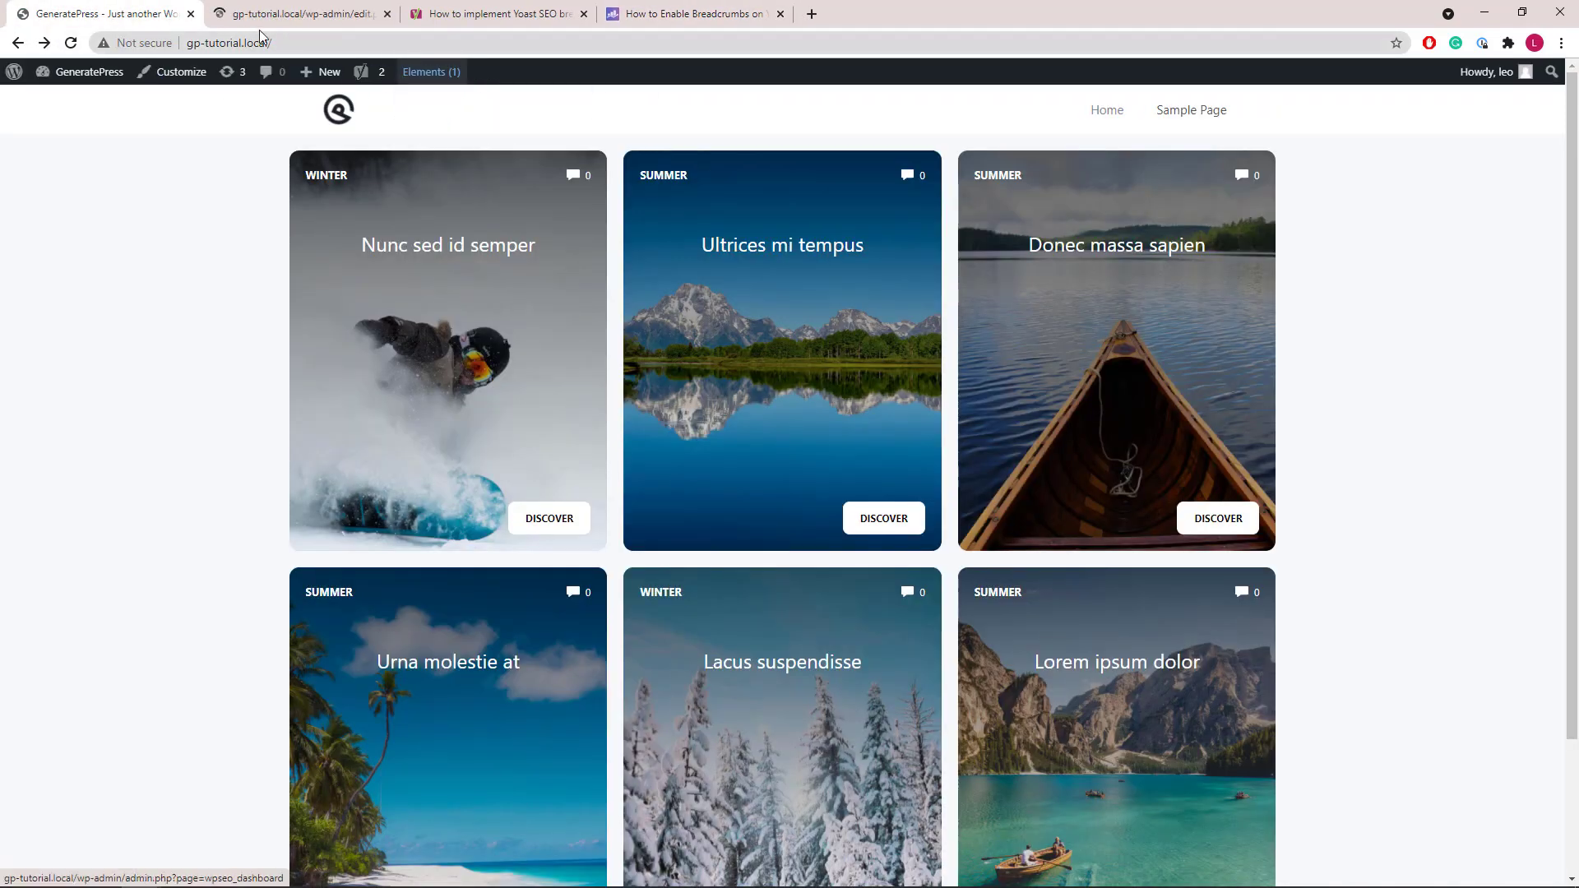
Step: Create a new GeneratePress element of type Block
left_click(220, 18)
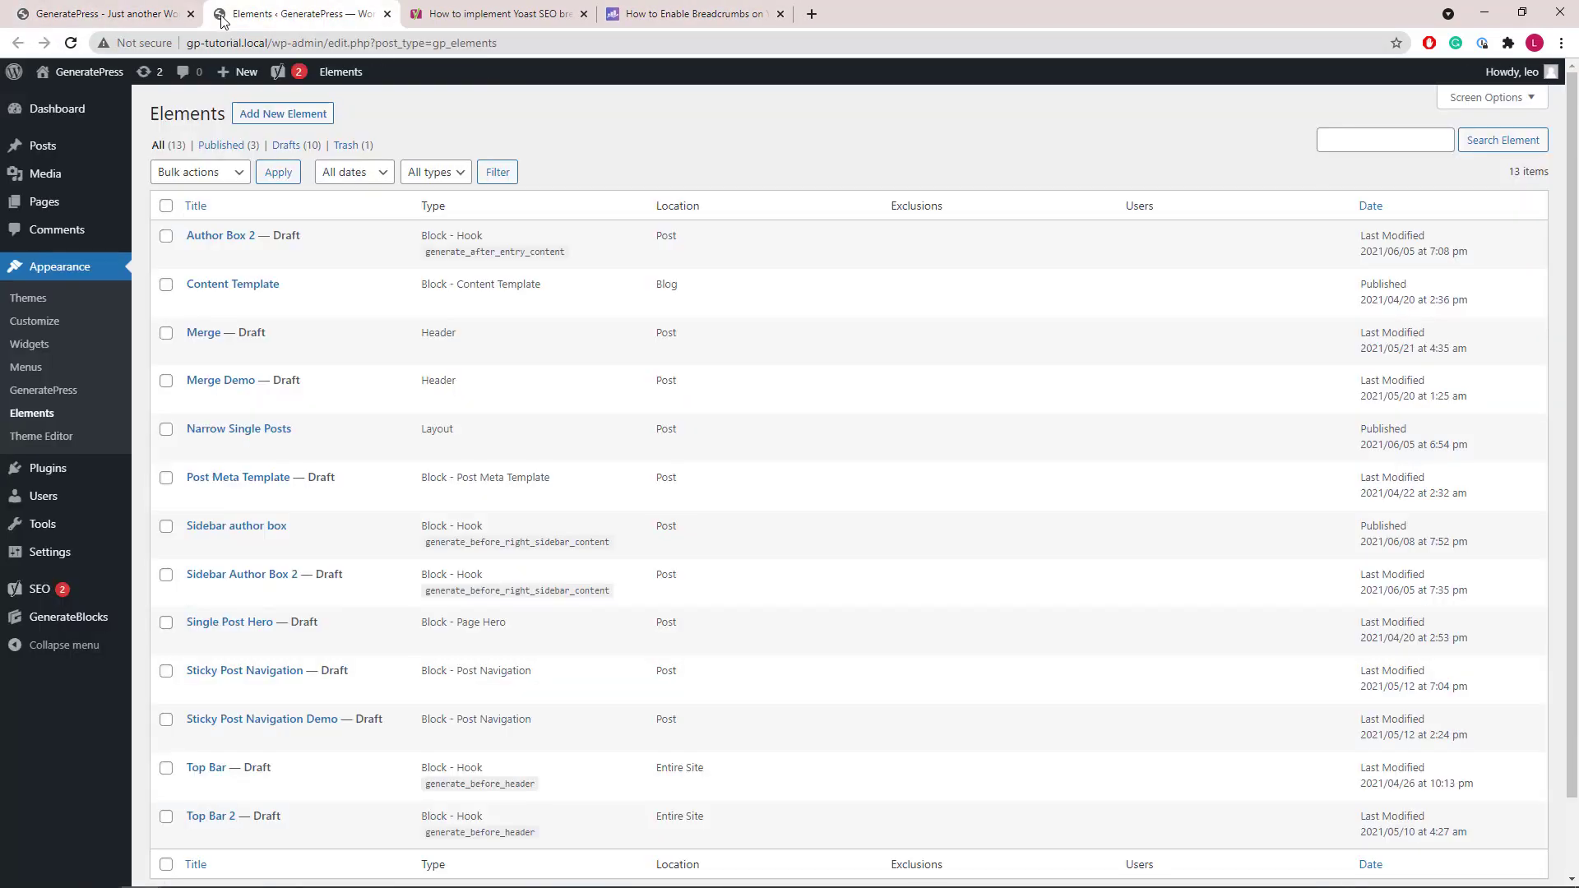
left_click(262, 122)
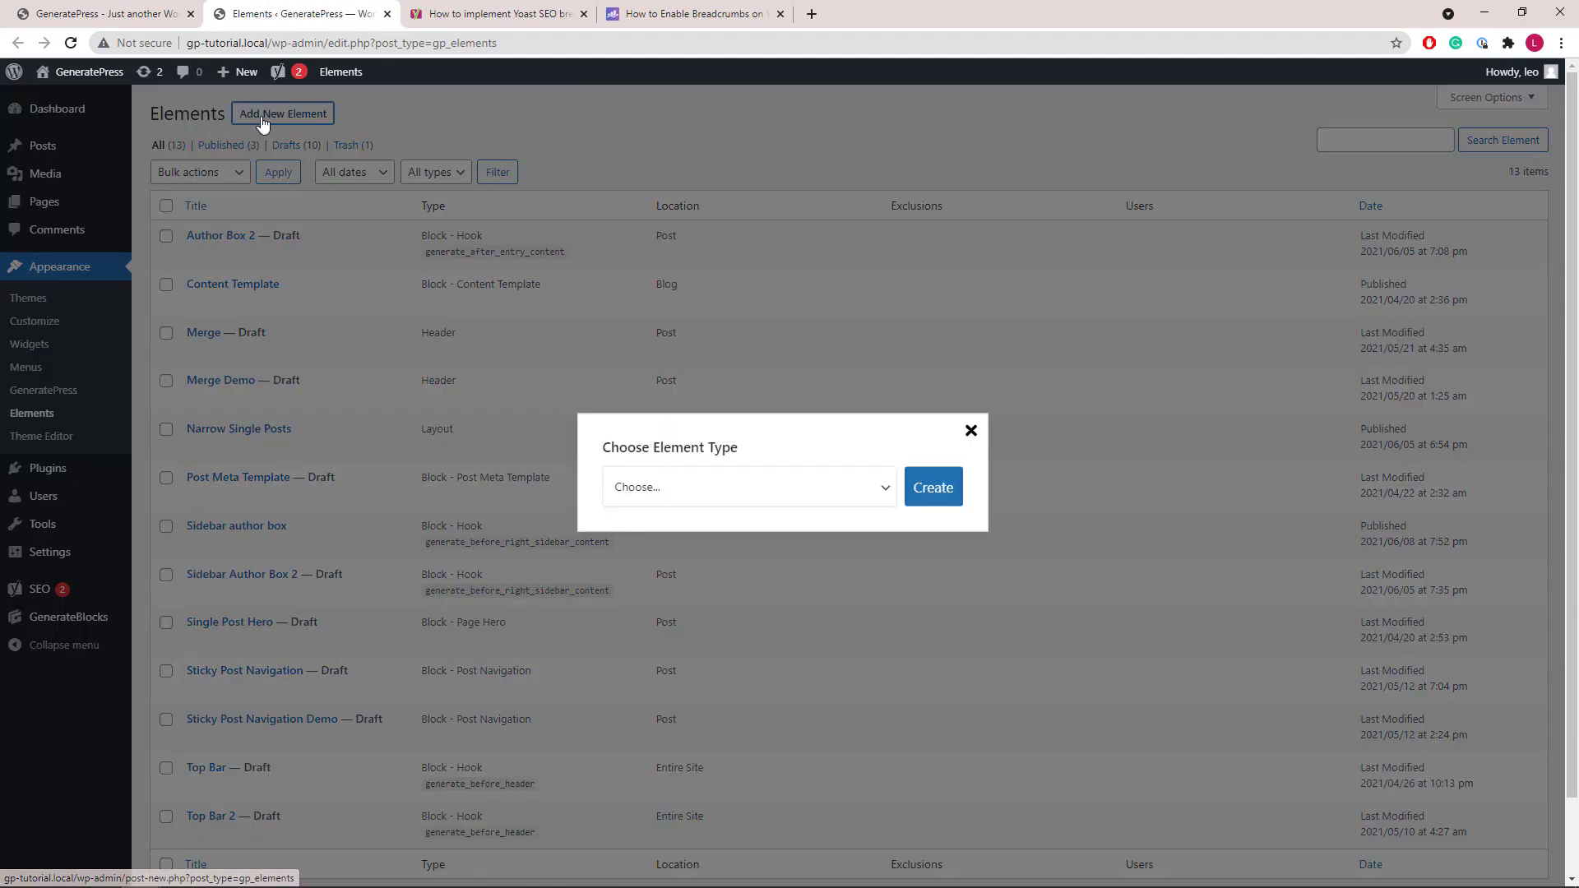
left_click(683, 489)
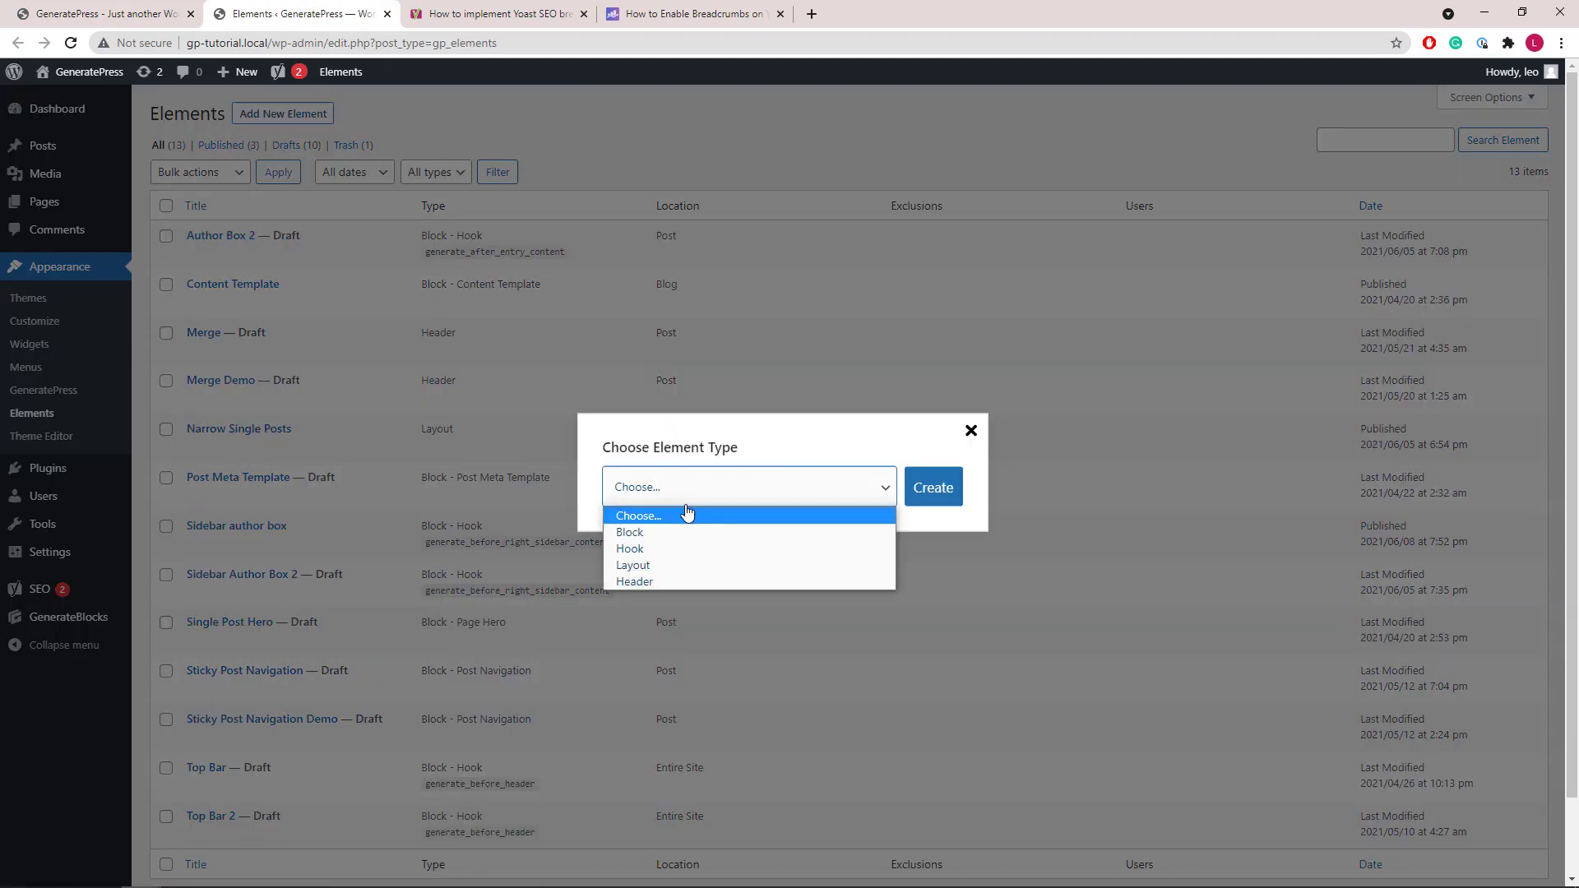
left_click(684, 532)
left_click(934, 497)
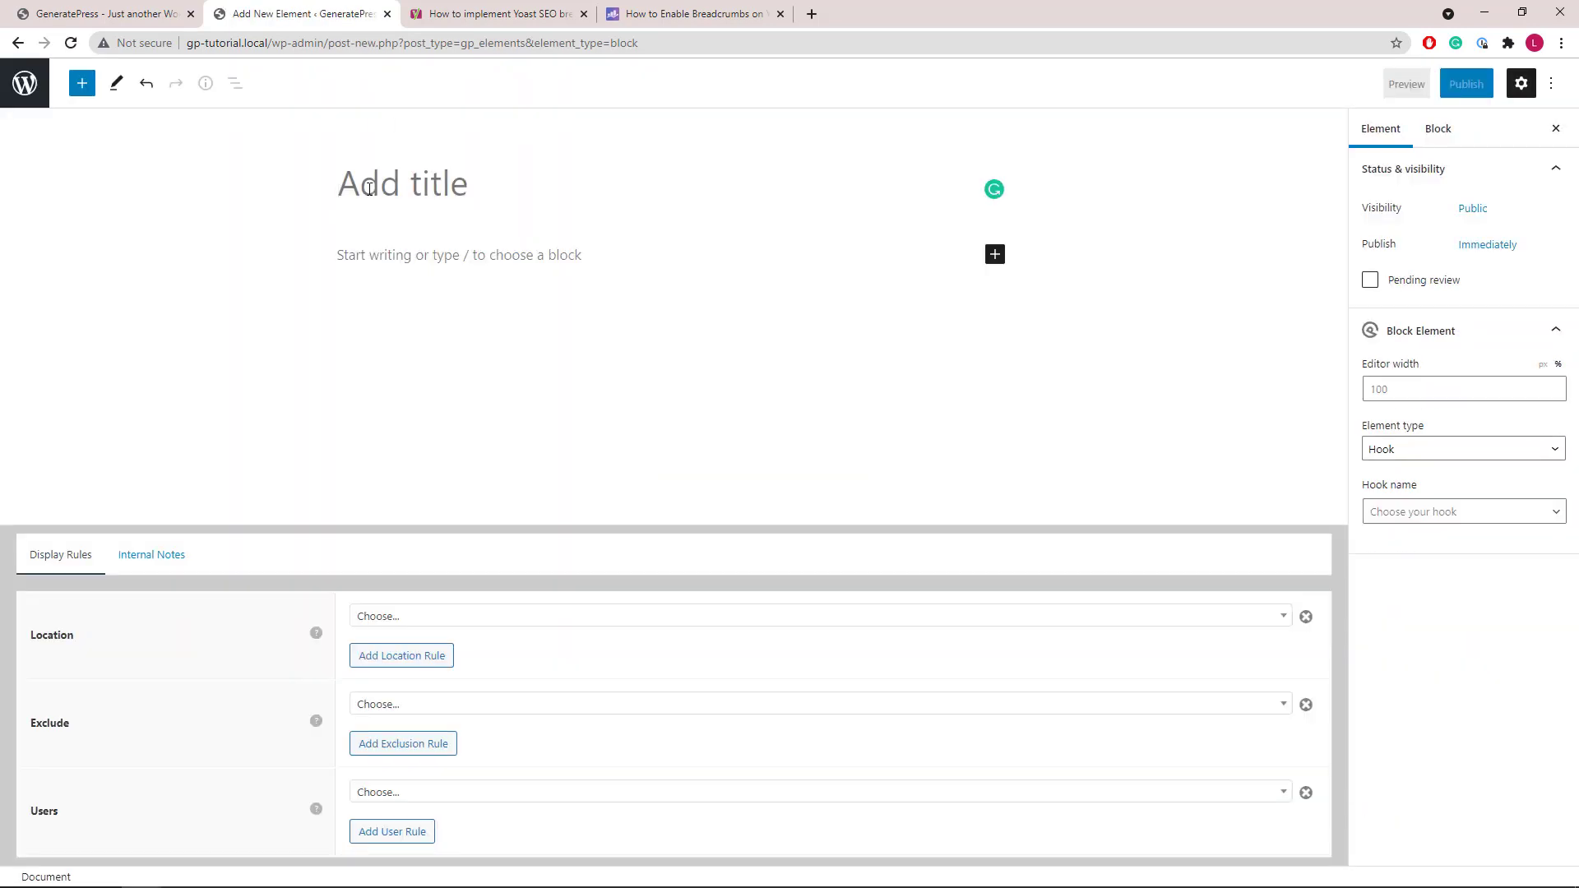
Step: Title the element 'Breadcrumbs' and set it as a Hook on before_entry_title
type("Breadc")
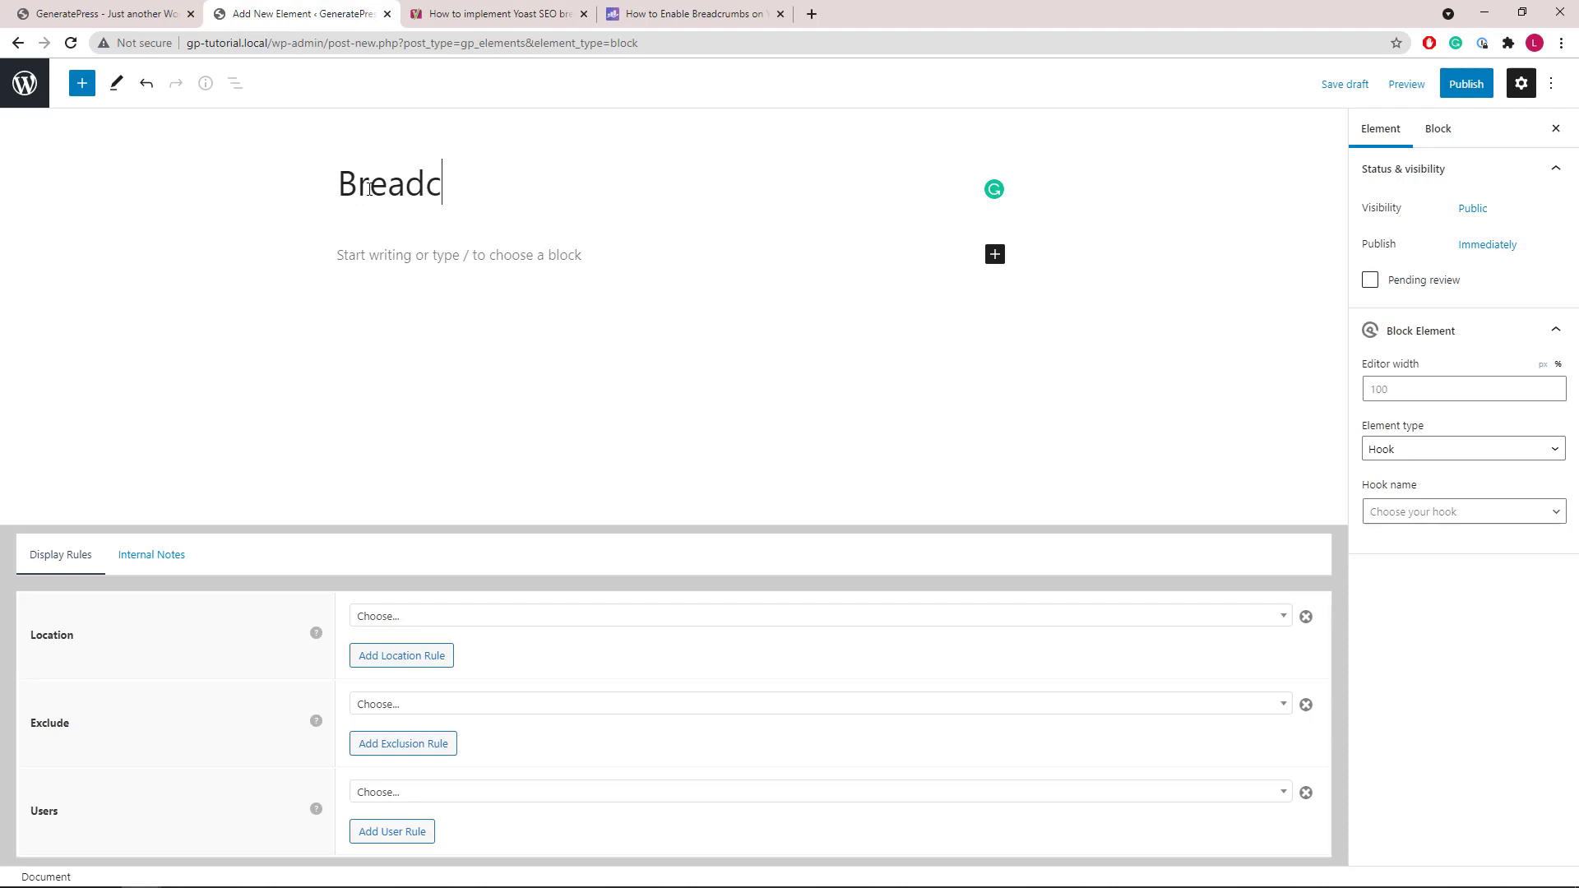
type("rumbs")
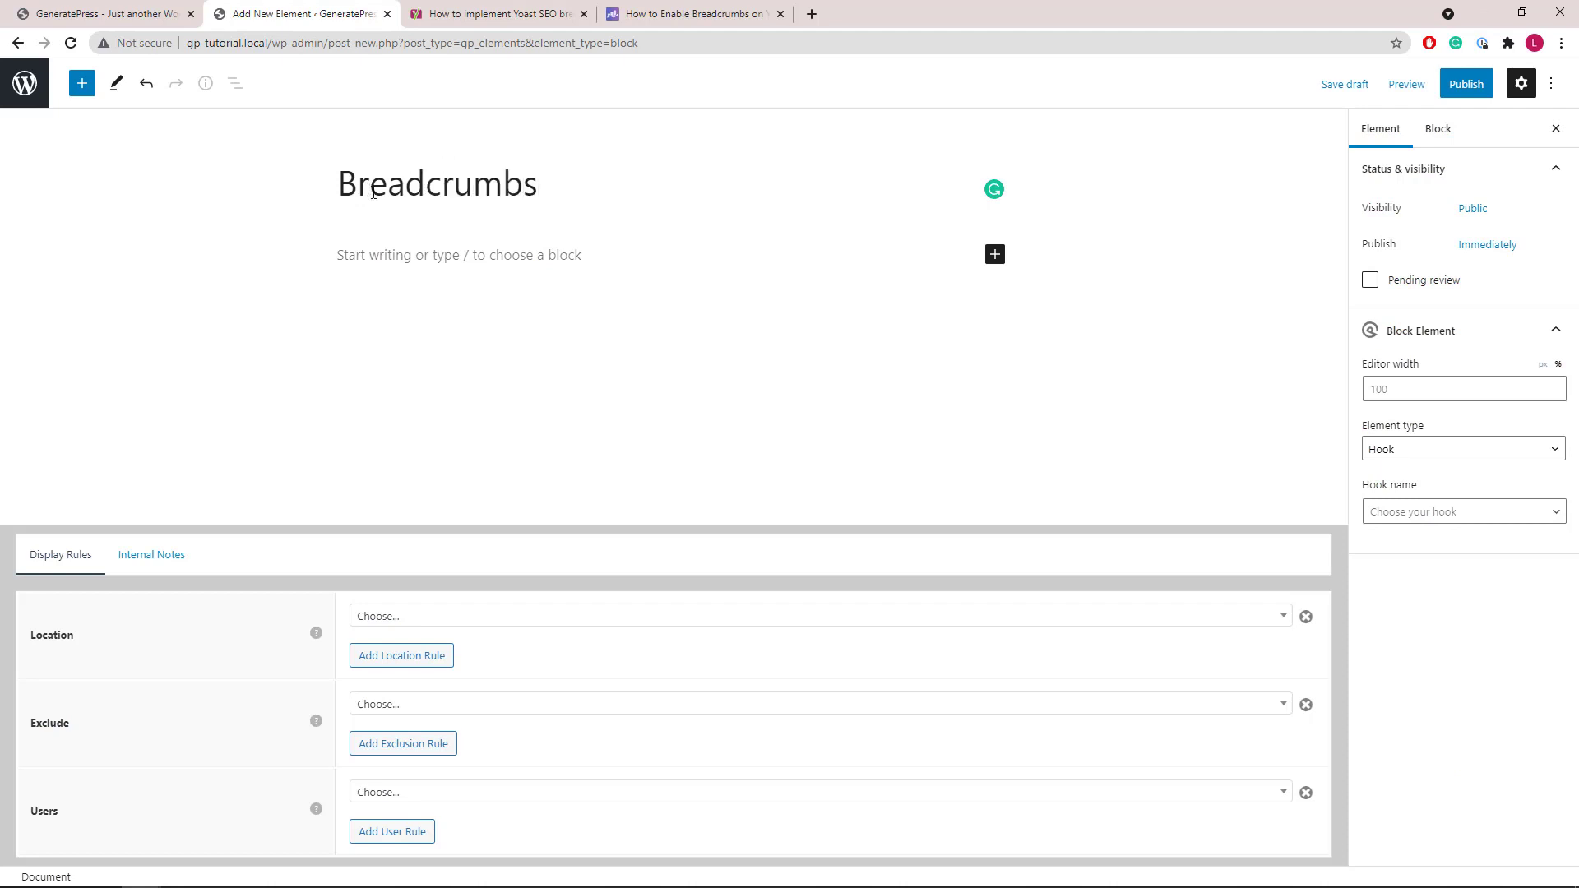
left_click(1440, 451)
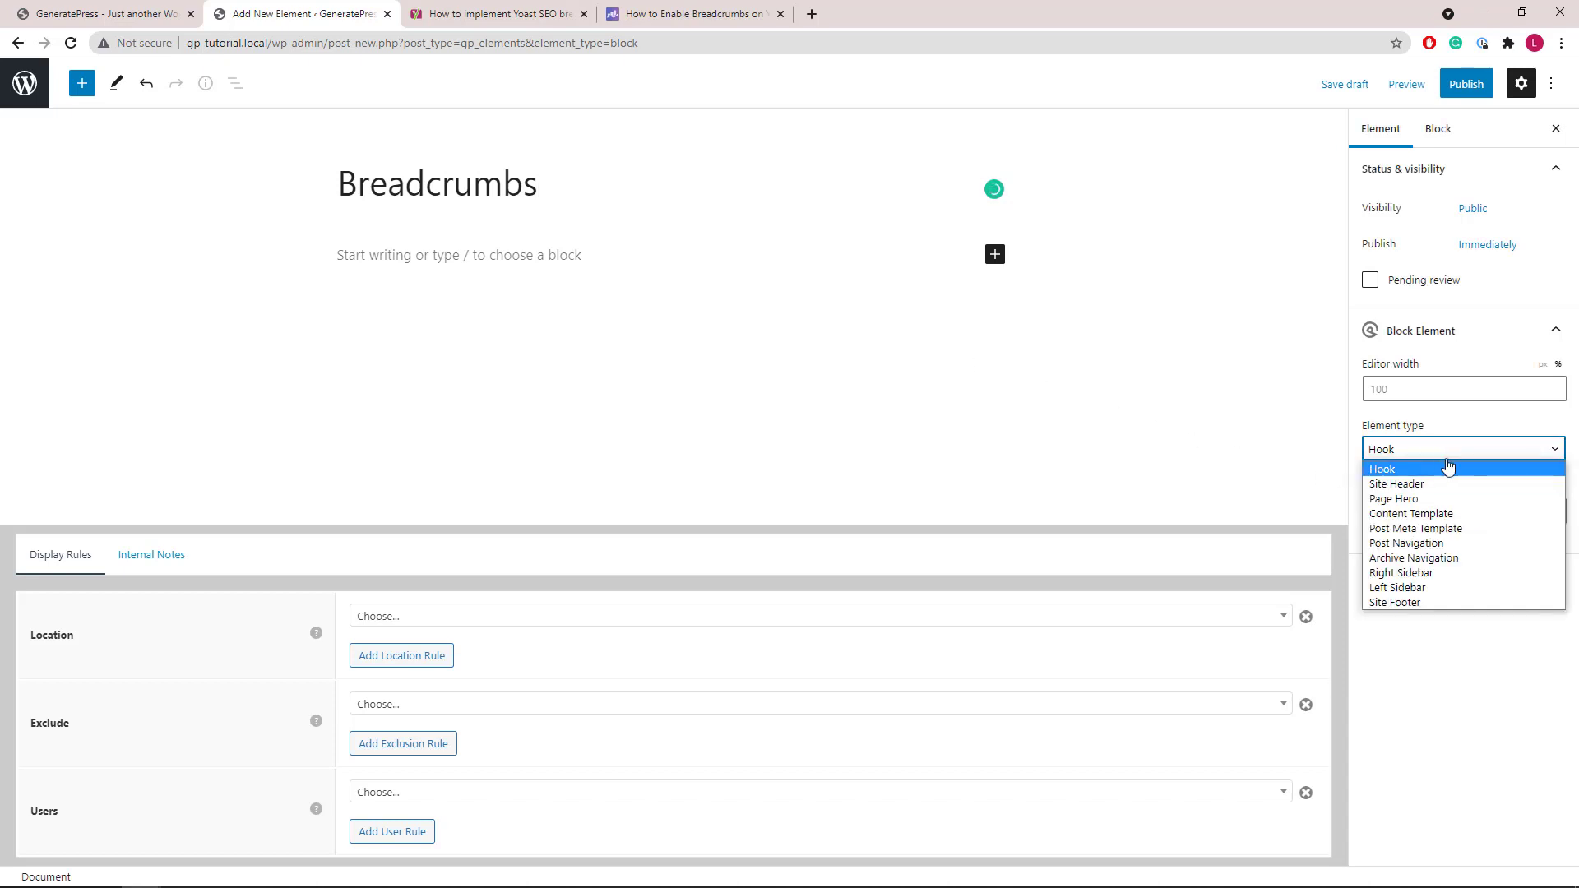
left_click(1439, 471)
left_click(1427, 509)
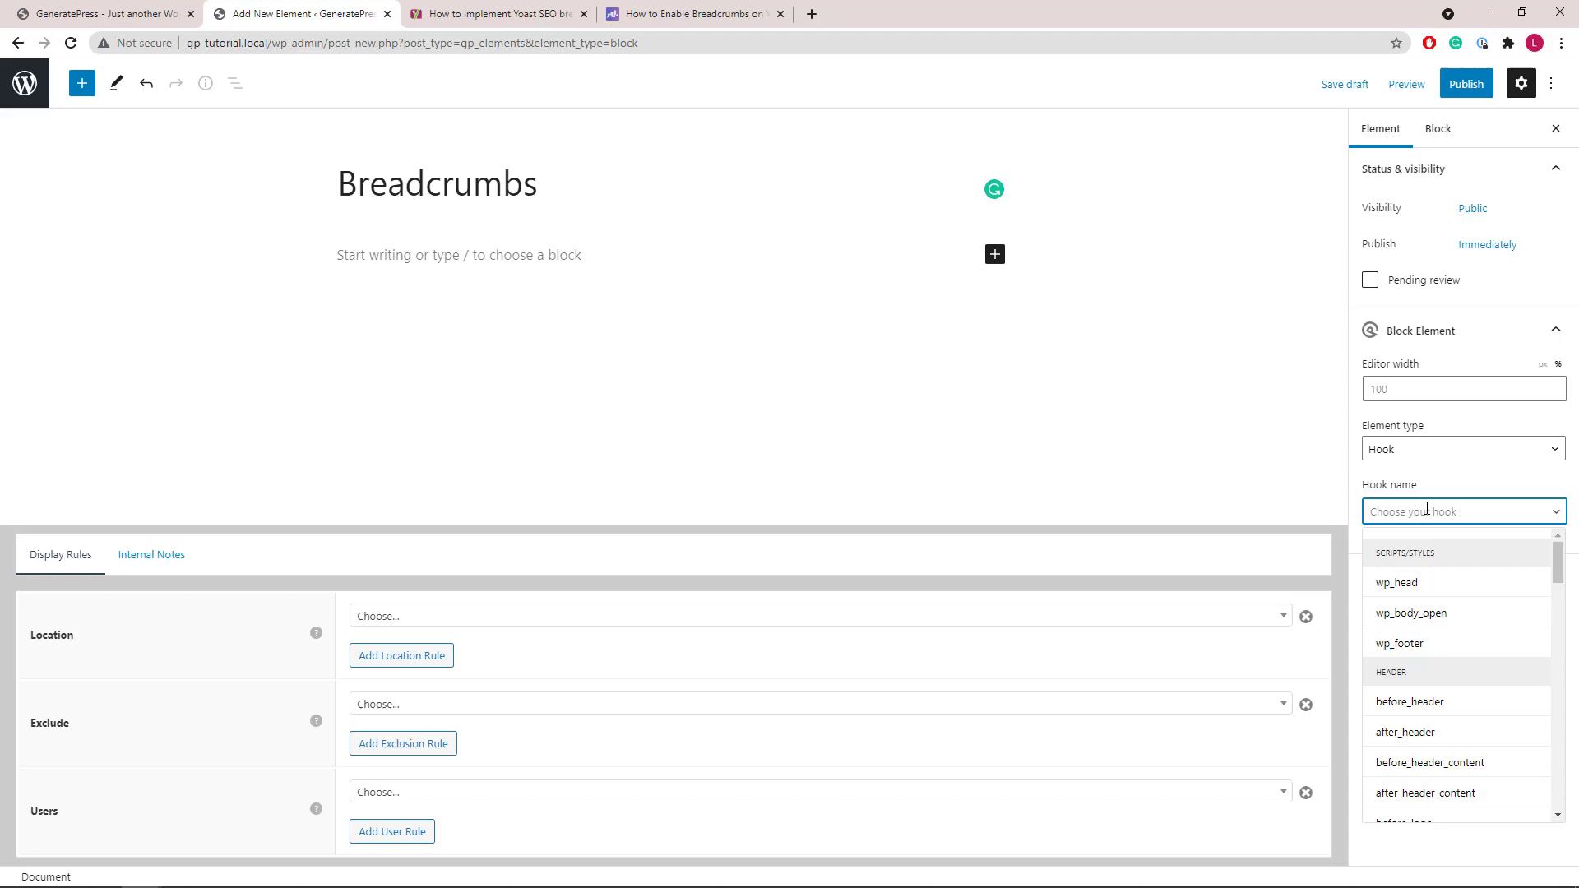
type("before")
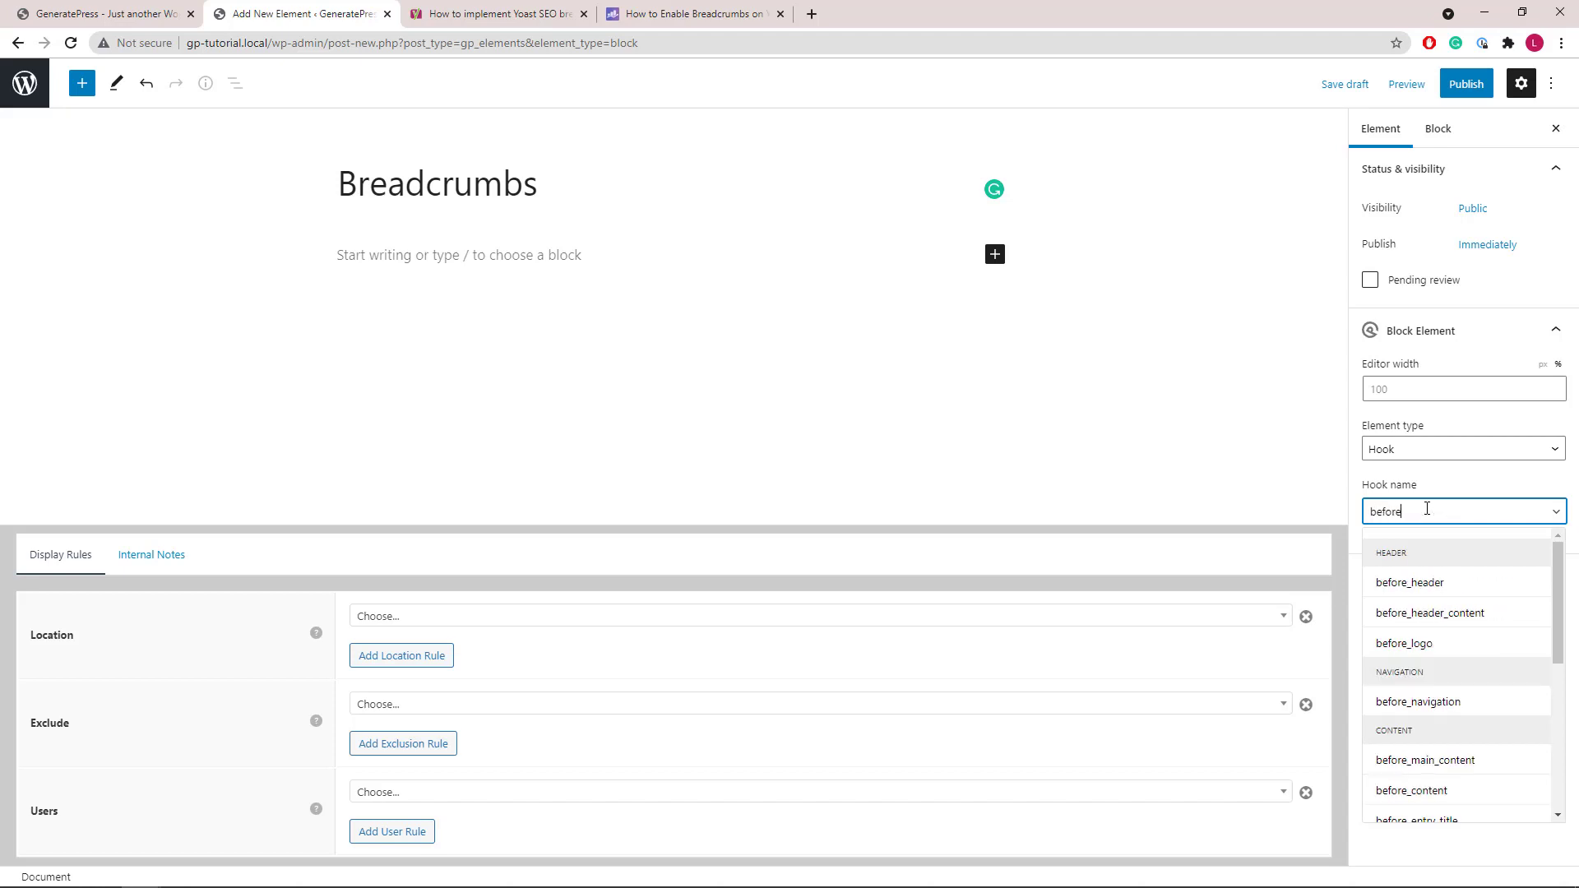
type("_entry")
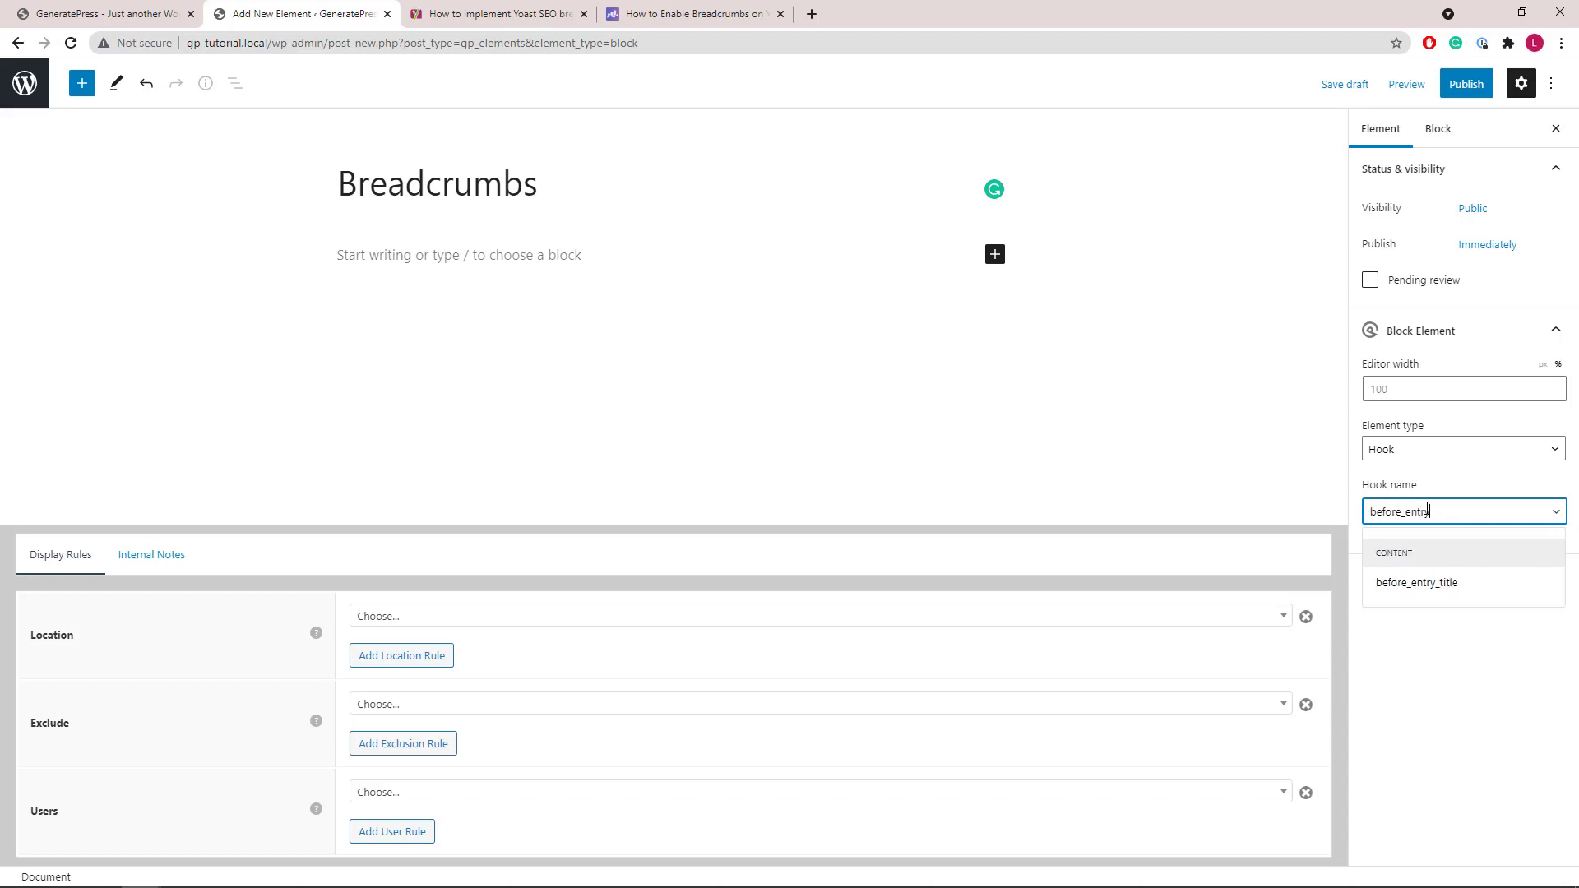
left_click(1414, 583)
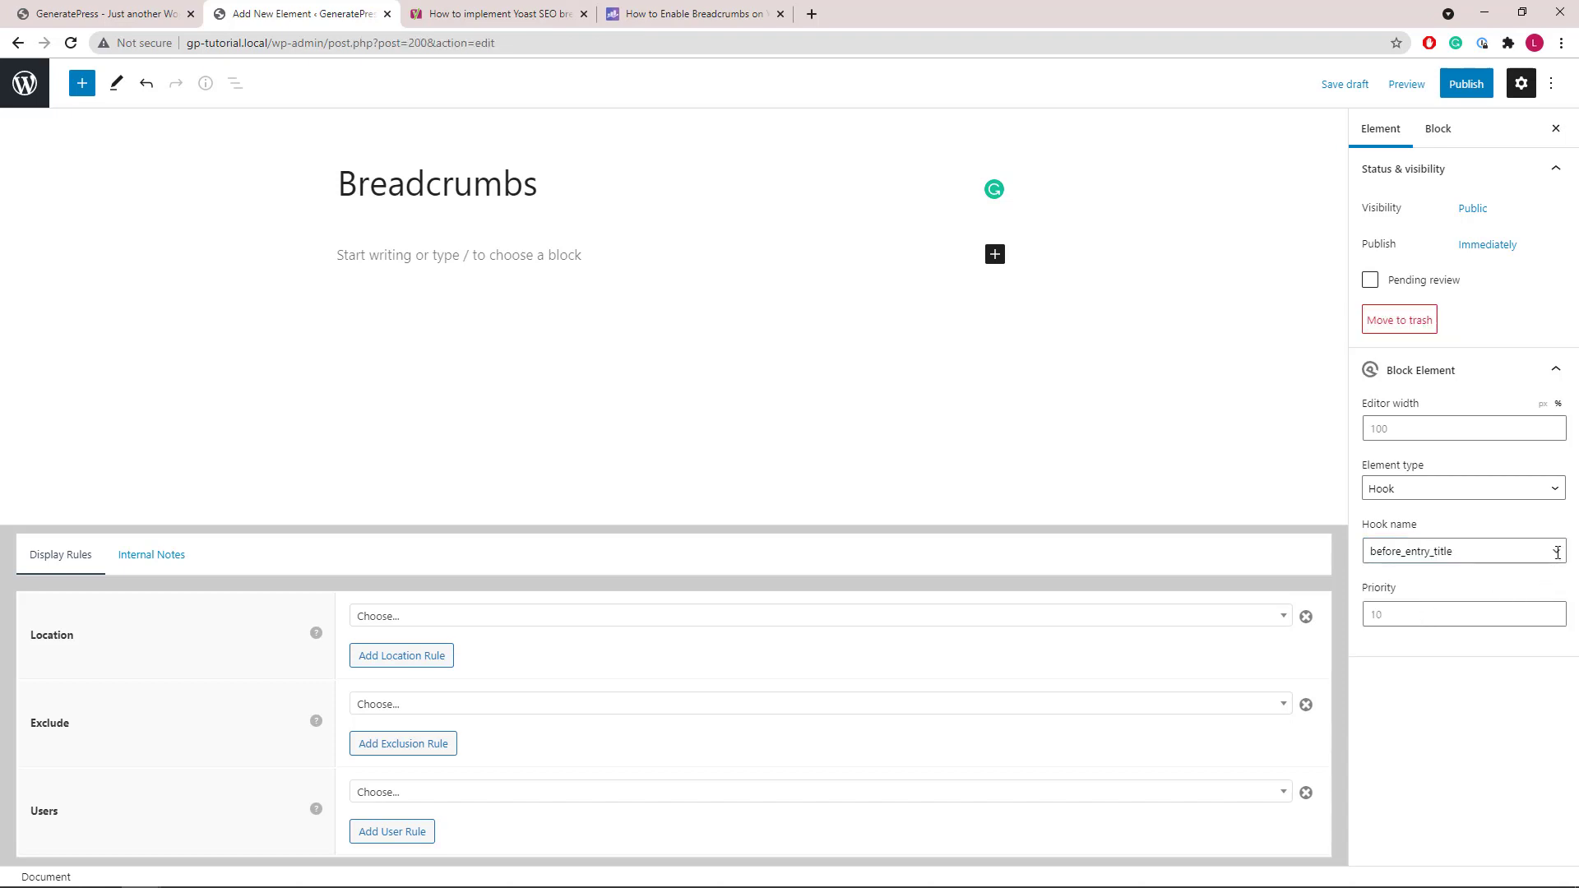
Step: Add a Shortcode block holding [wpseo_breadcrumb], copied from the Yoast article
left_click(991, 258)
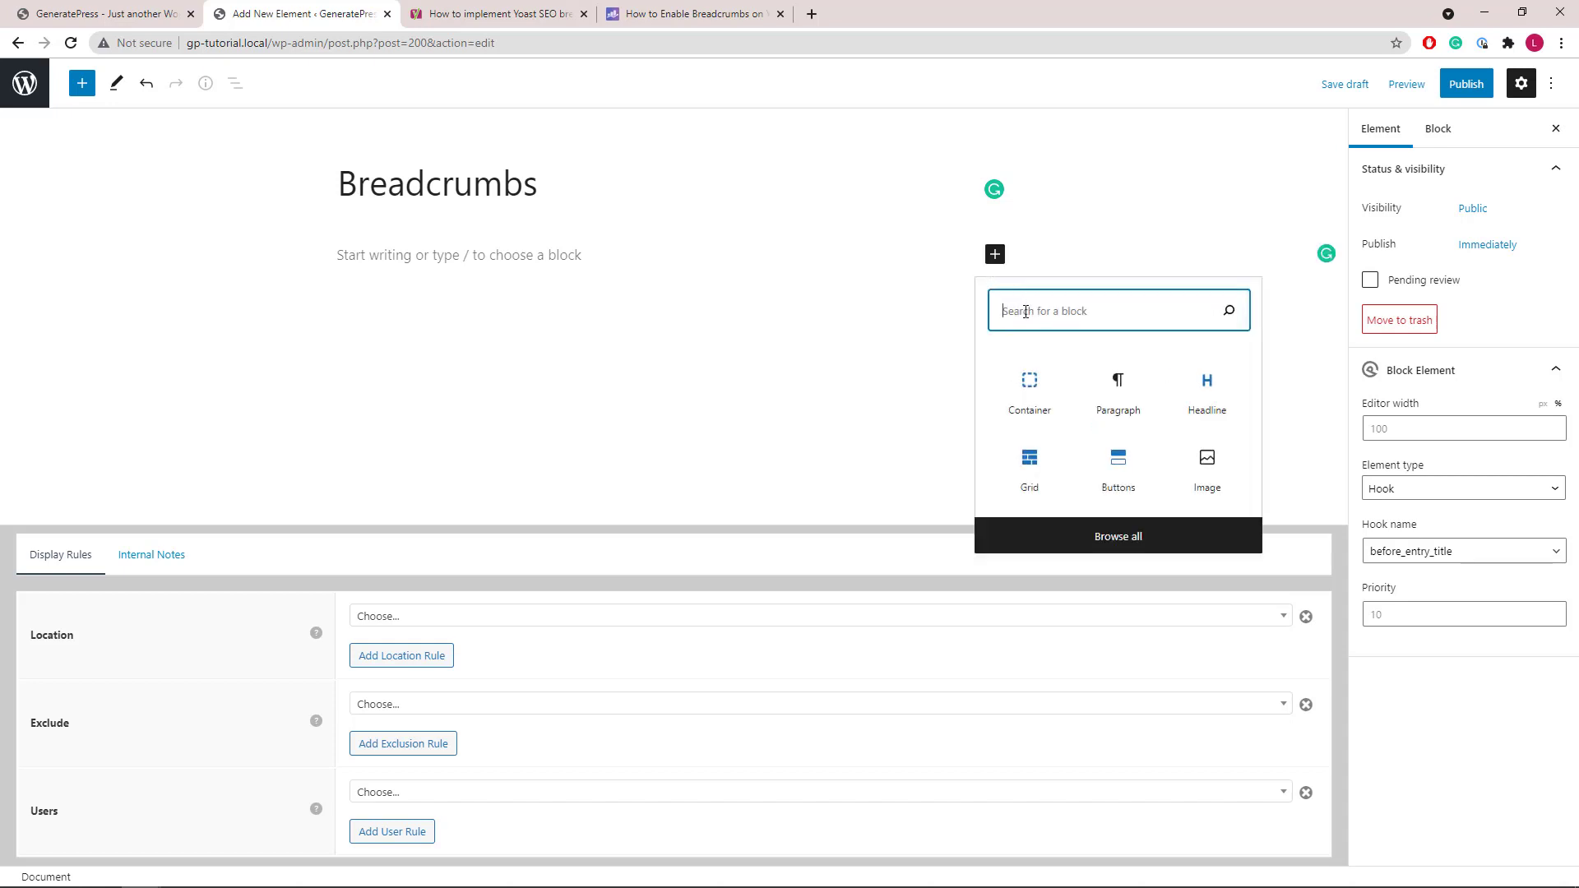
type("short")
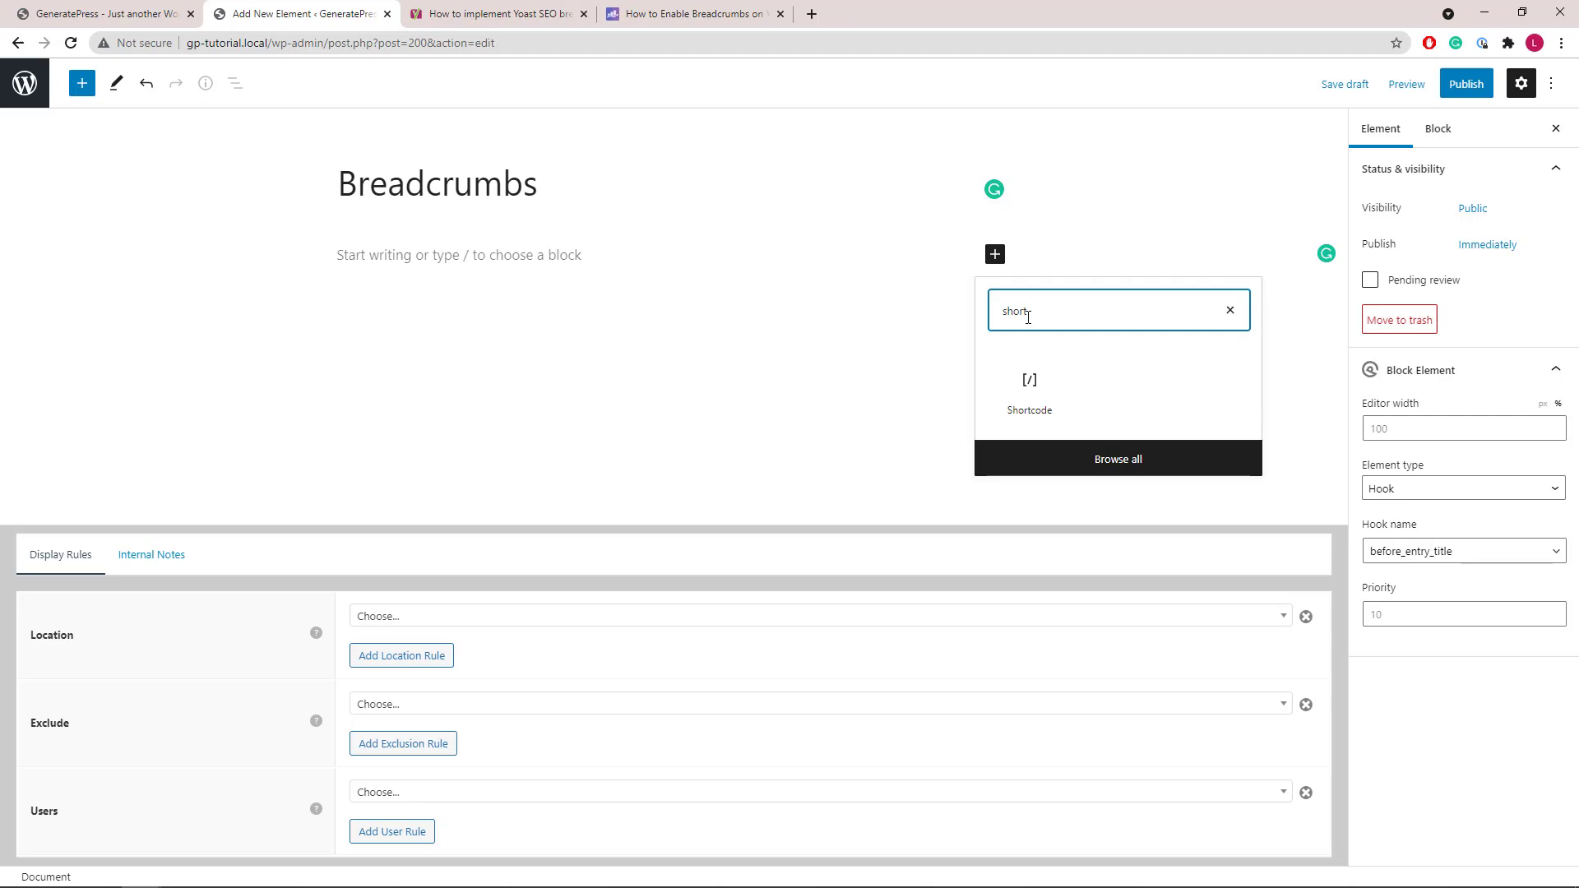
left_click(1030, 382)
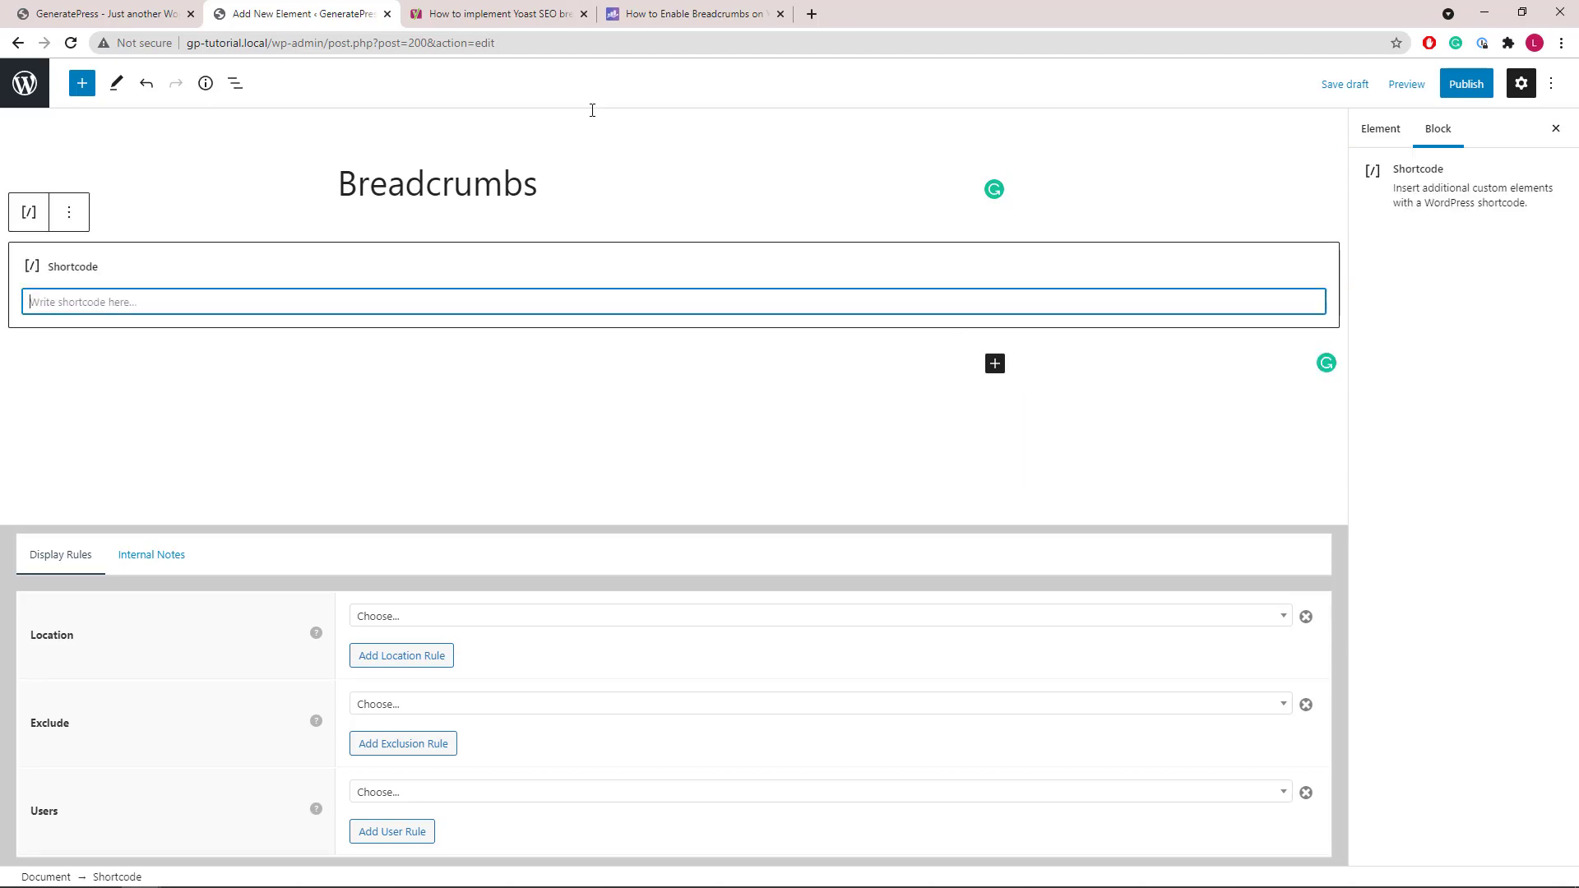
left_click(485, 14)
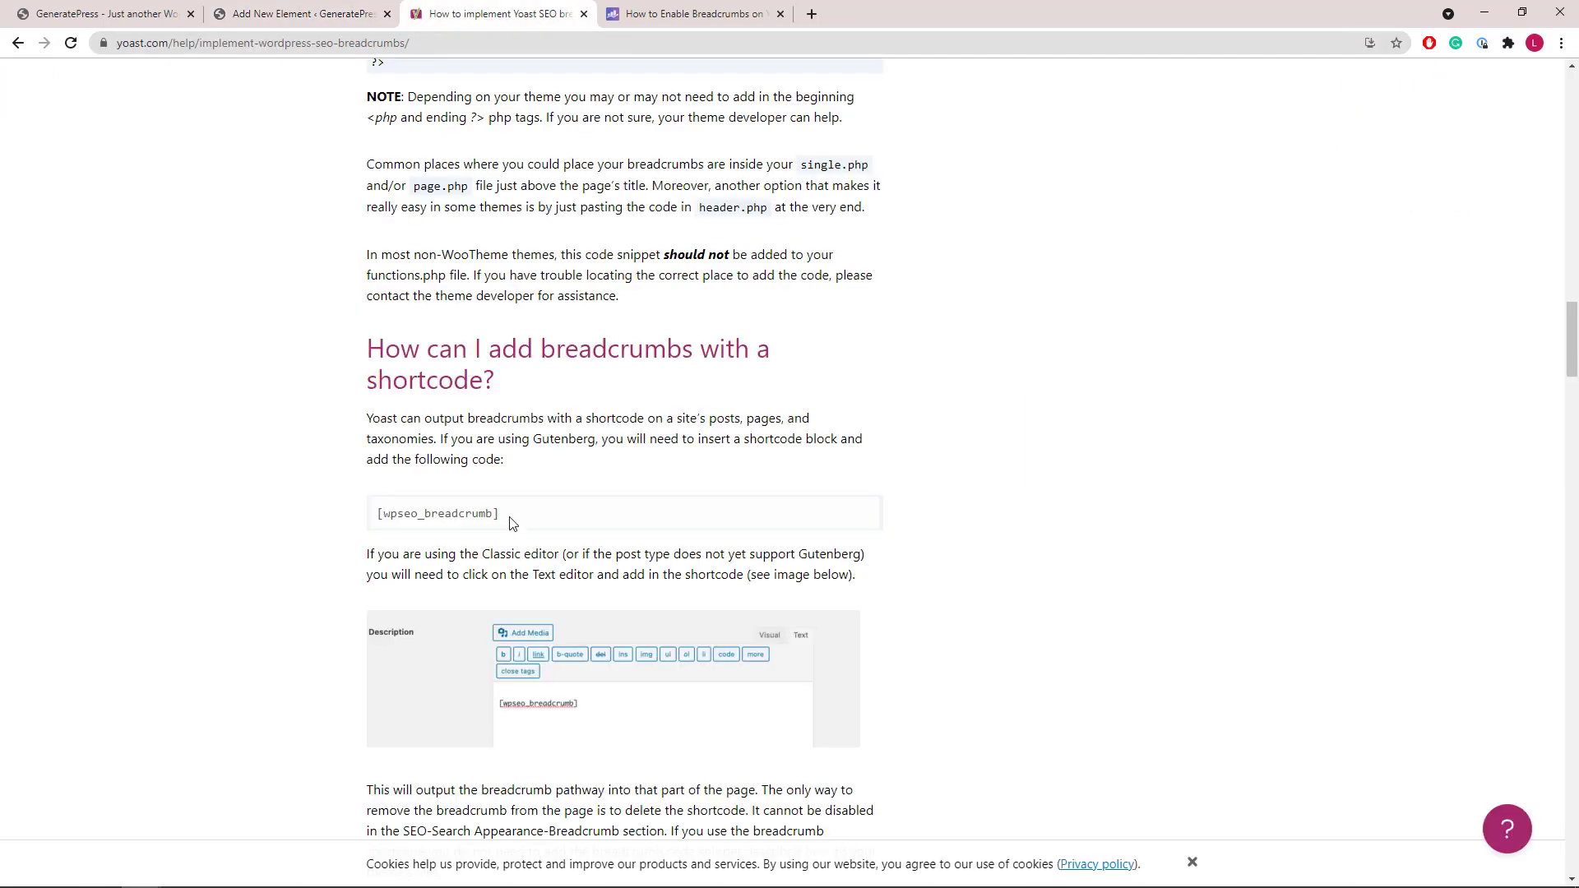
left_click_drag(510, 523, 374, 516)
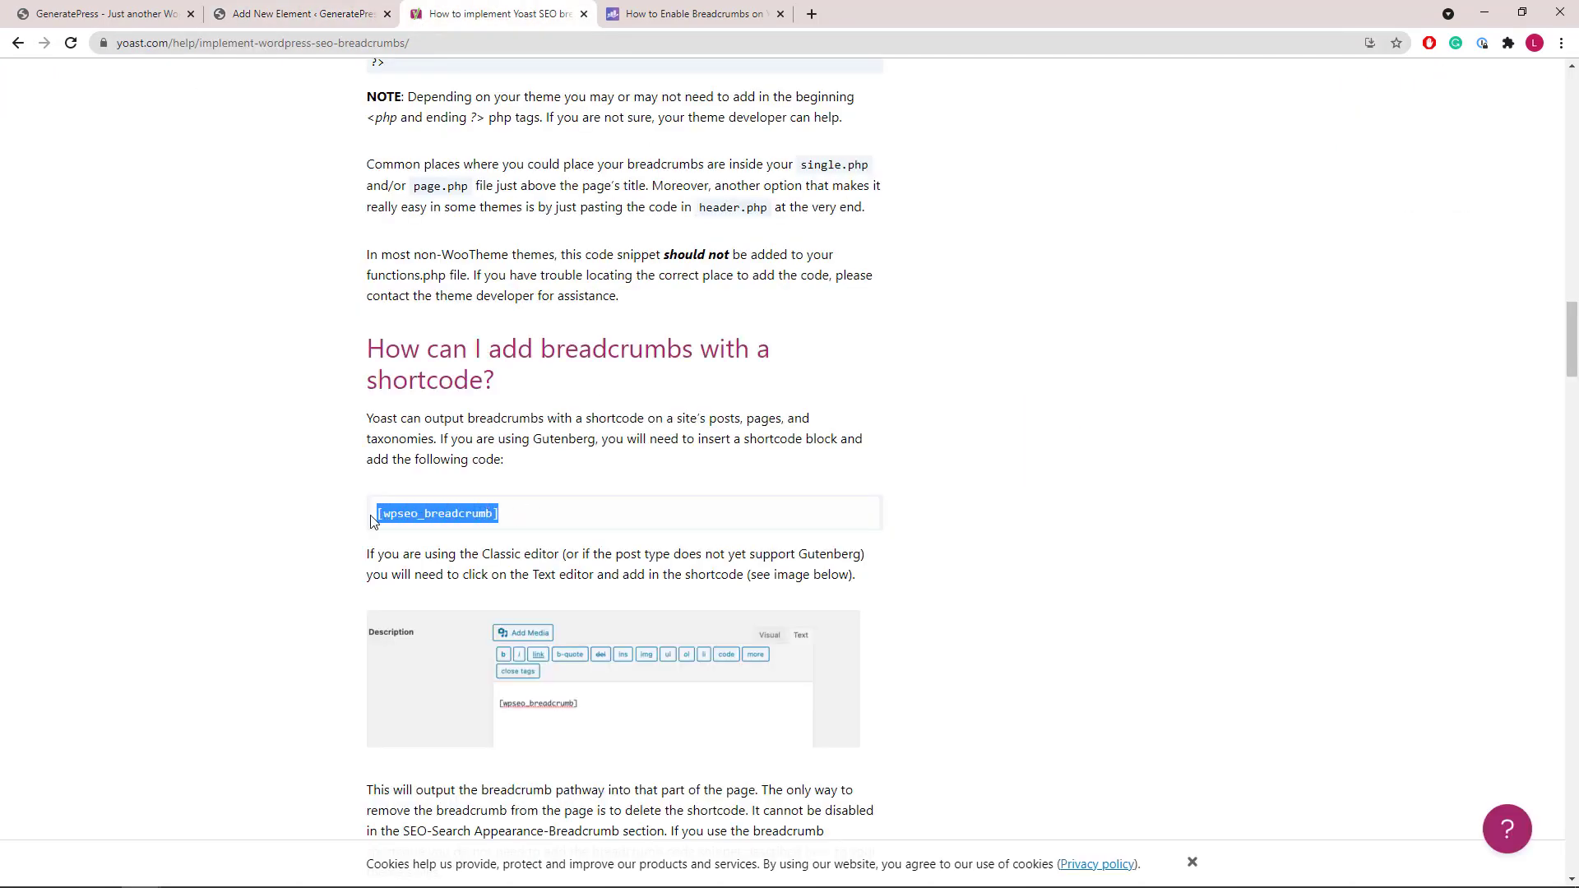
right_click(439, 510)
left_click(456, 522)
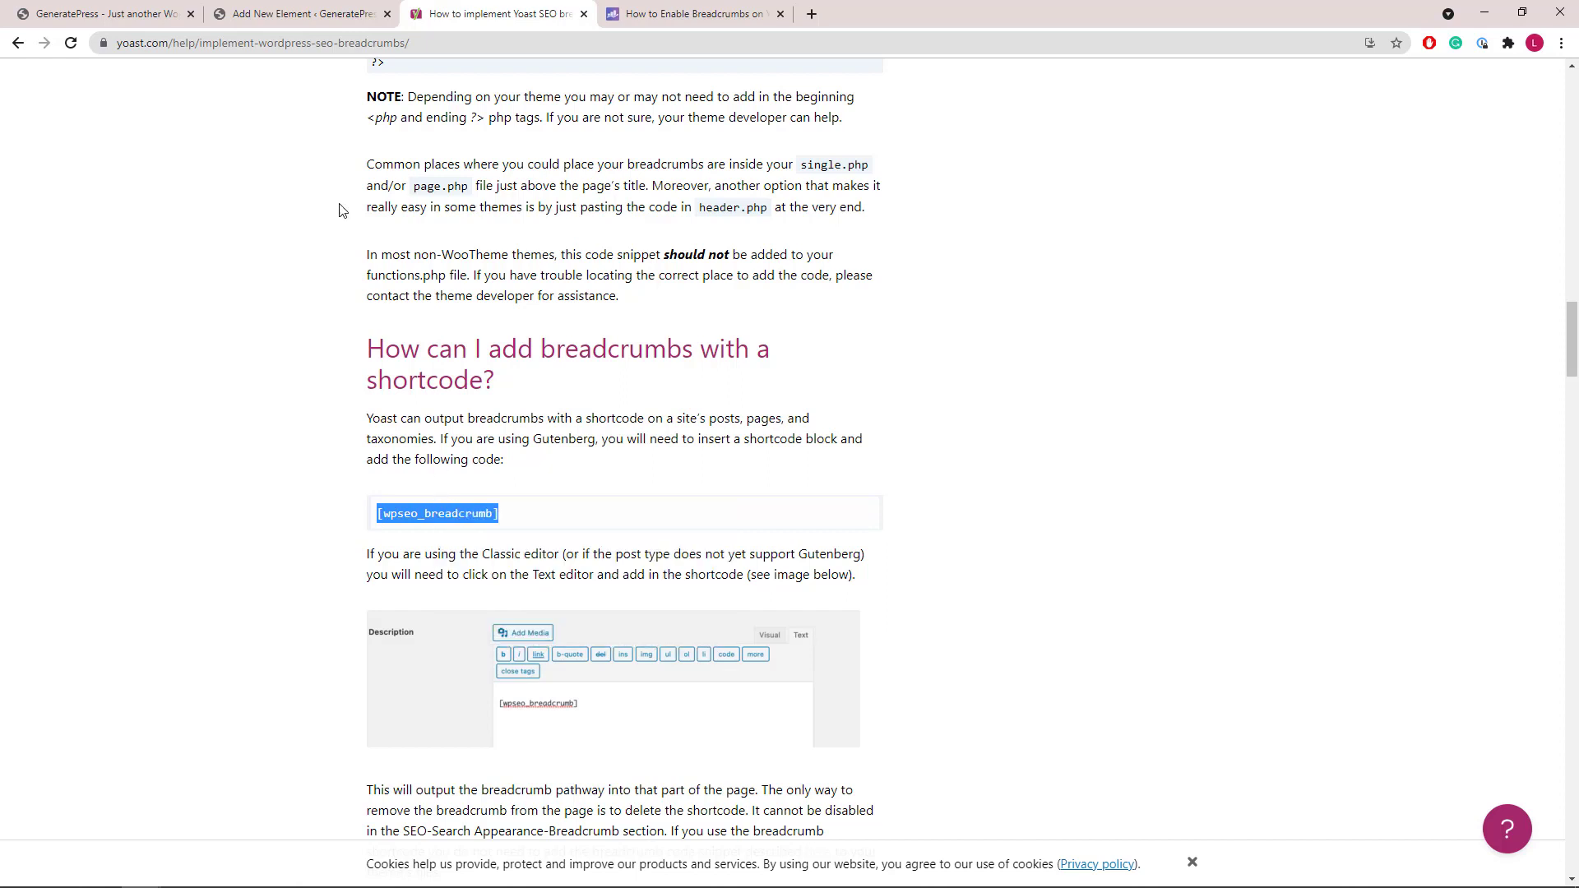
left_click(246, 10)
right_click(295, 302)
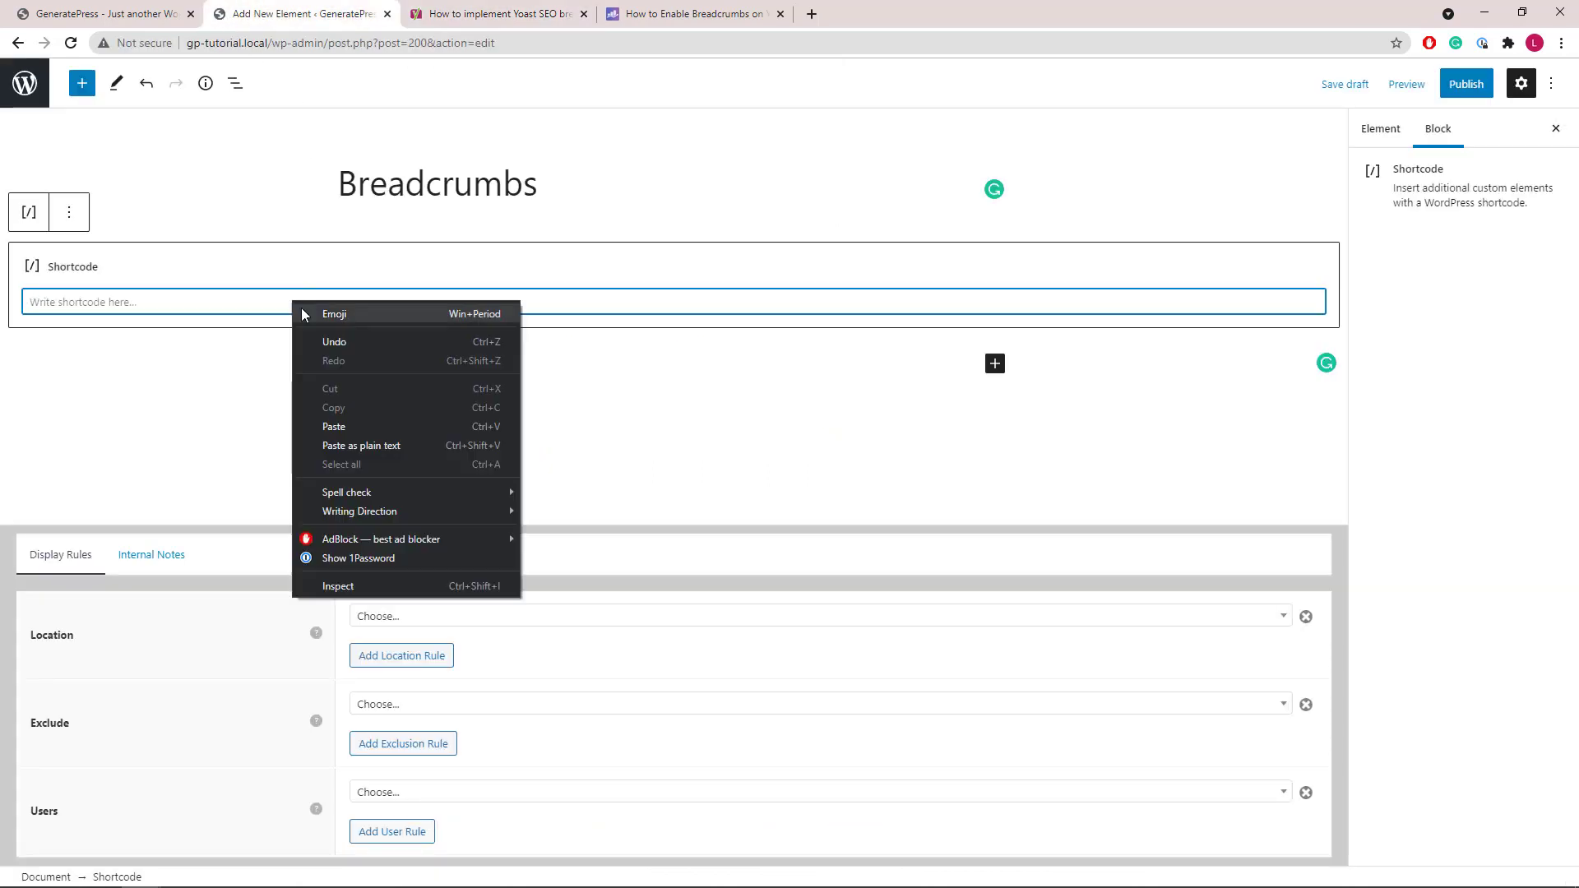
left_click(337, 427)
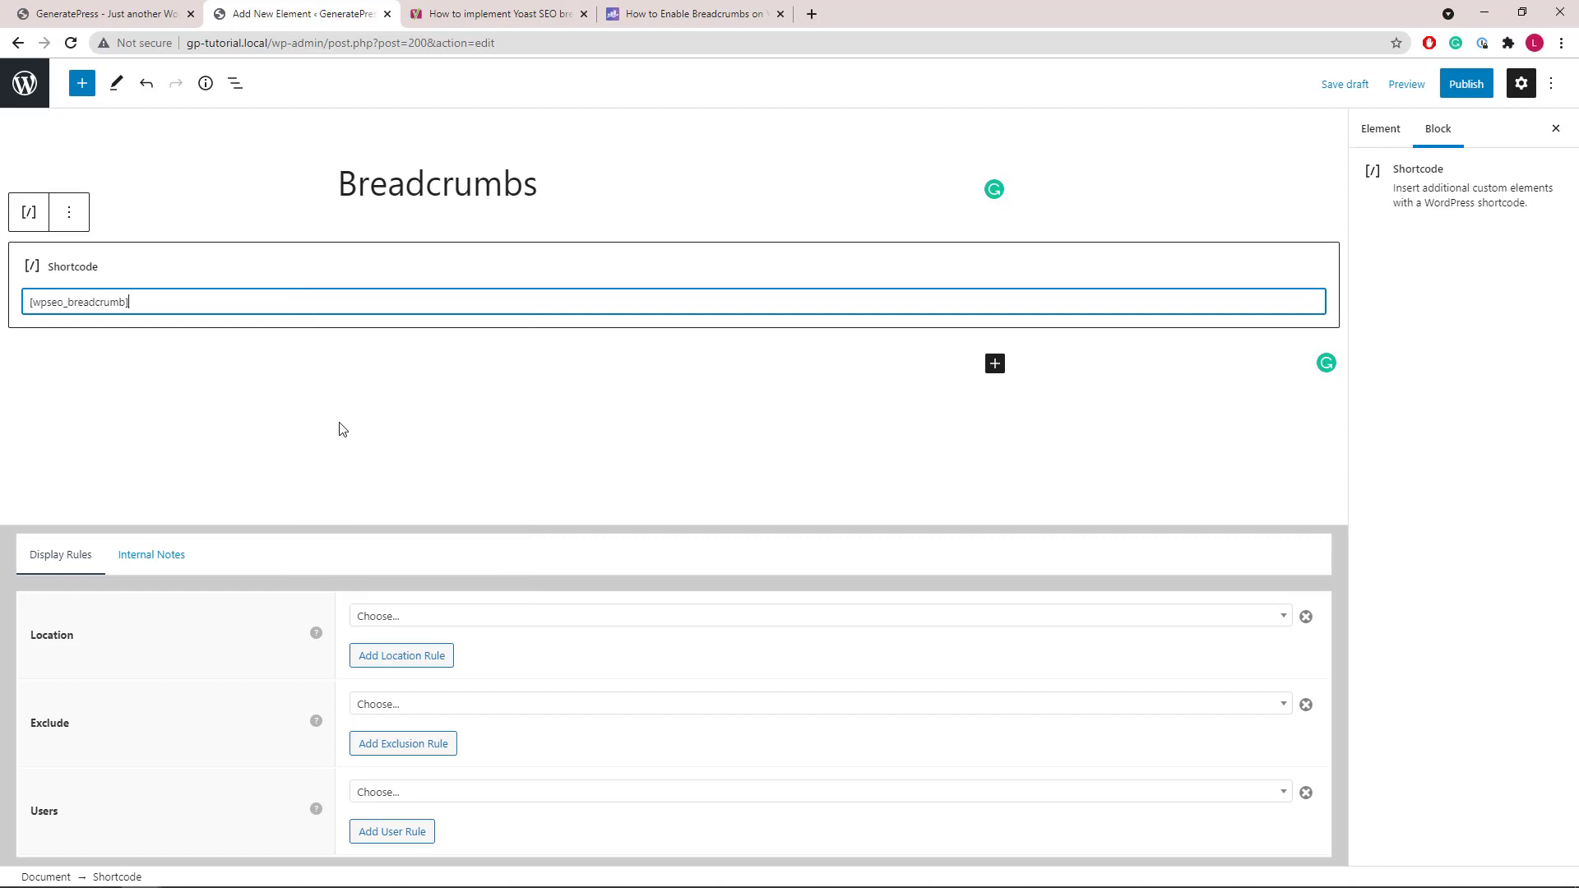
Step: Set the display location to Post – All Posts and publish the element
left_click(394, 618)
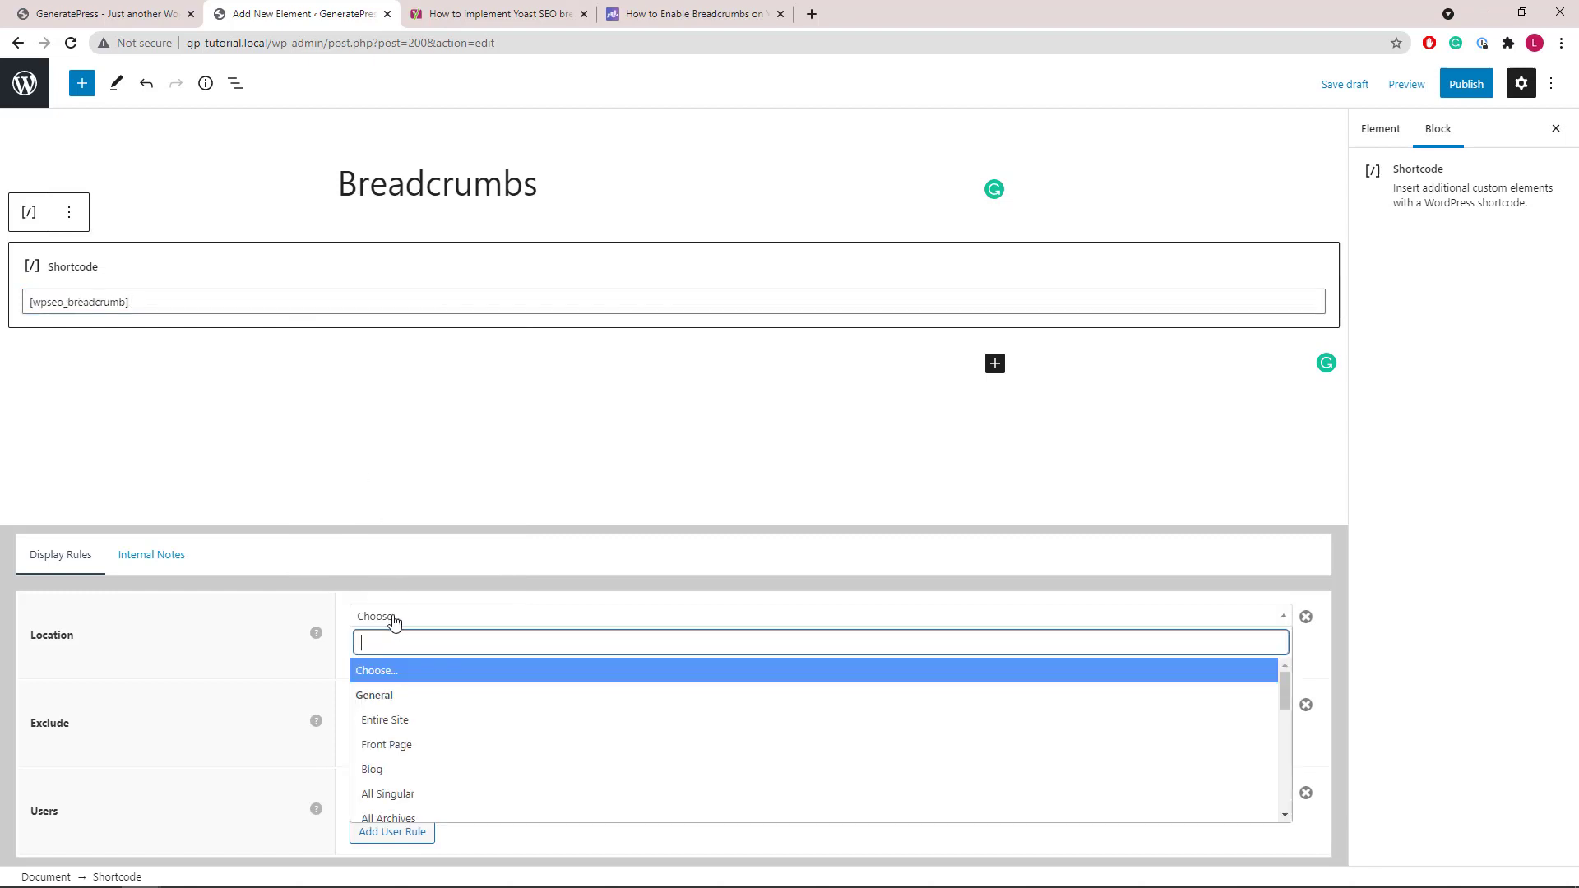
type("pos")
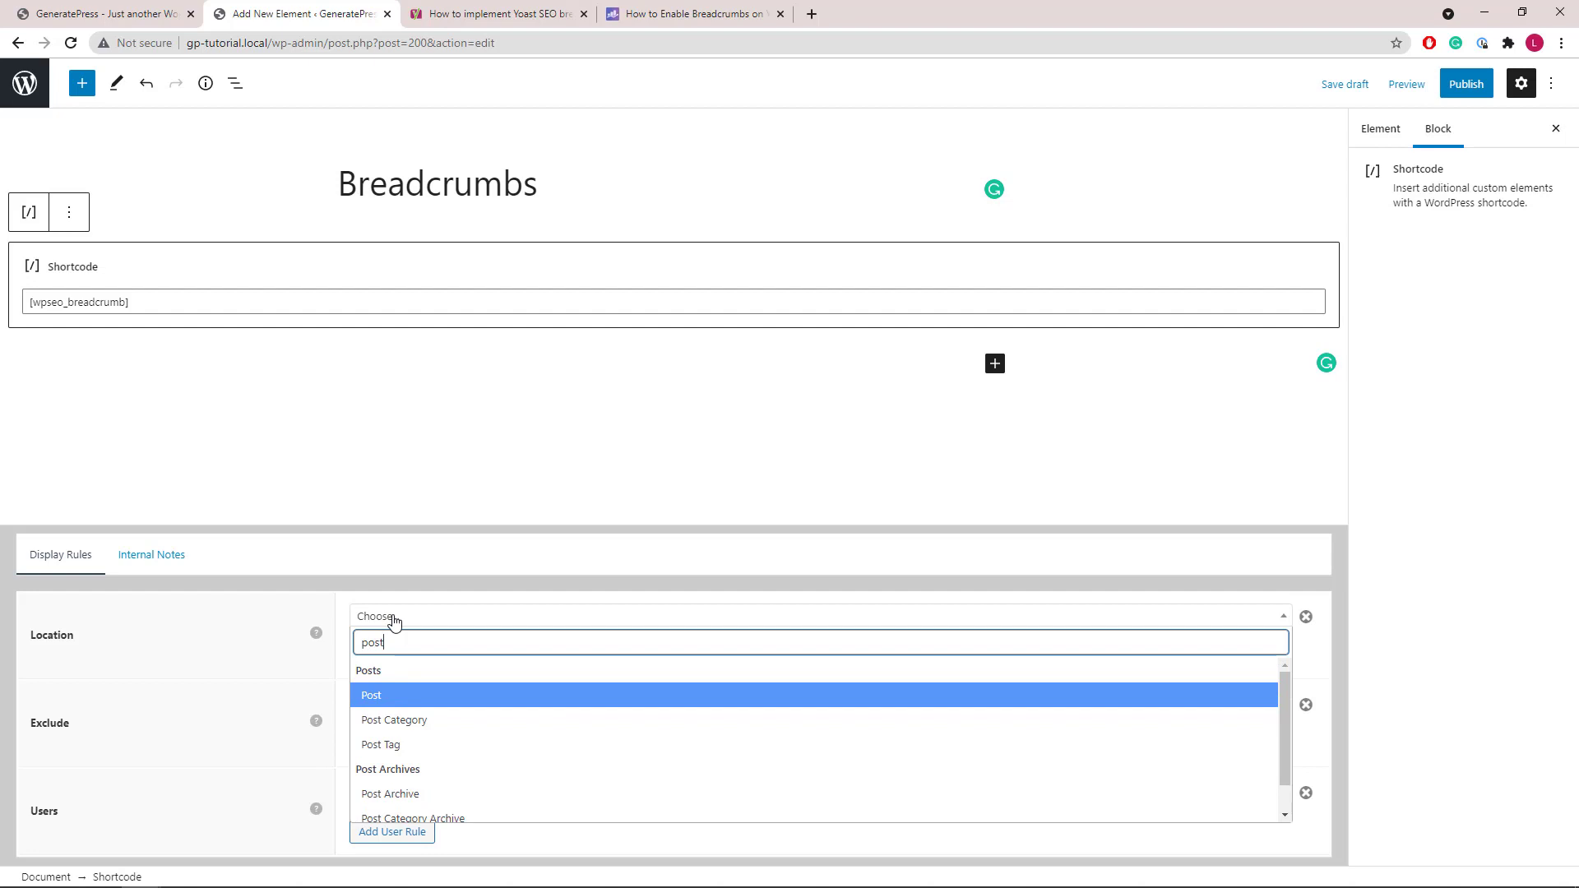
type("t")
key("Return")
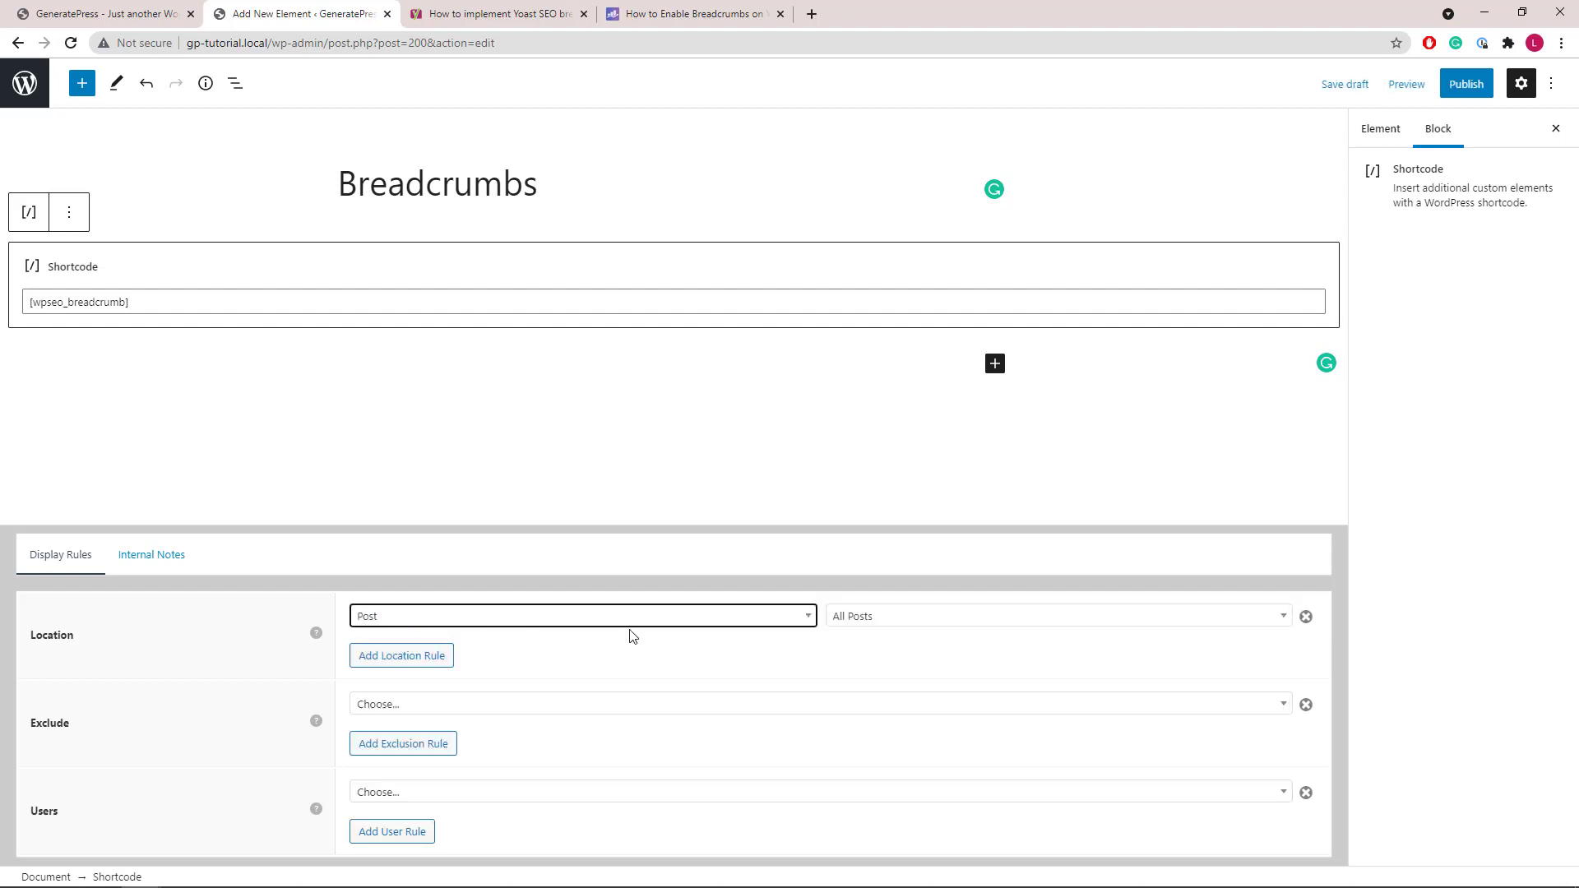
left_click(1464, 87)
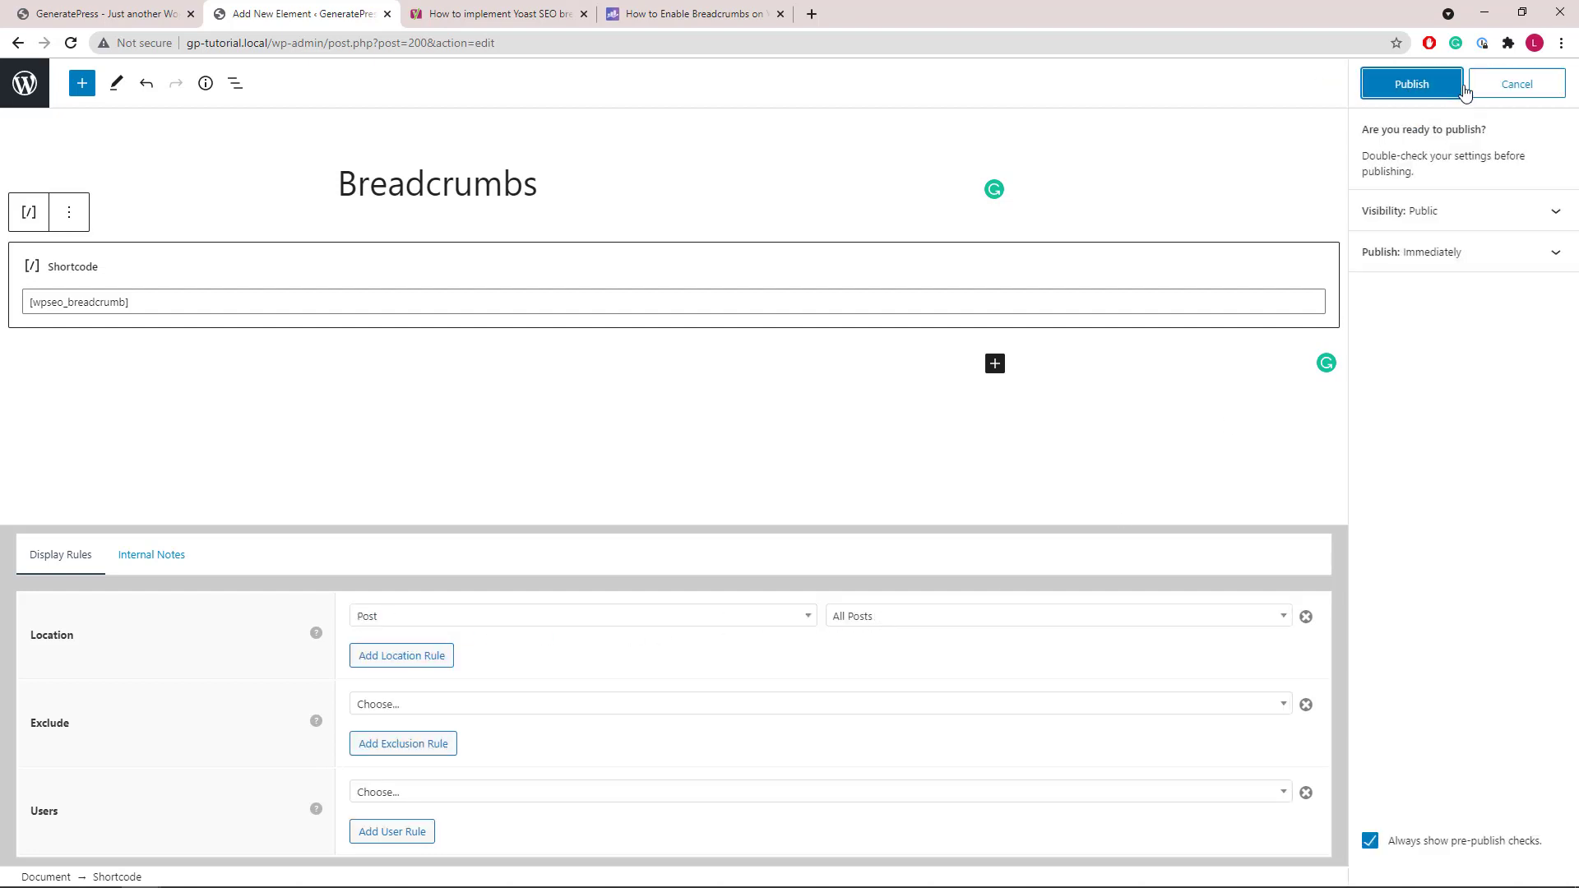
left_click(1464, 89)
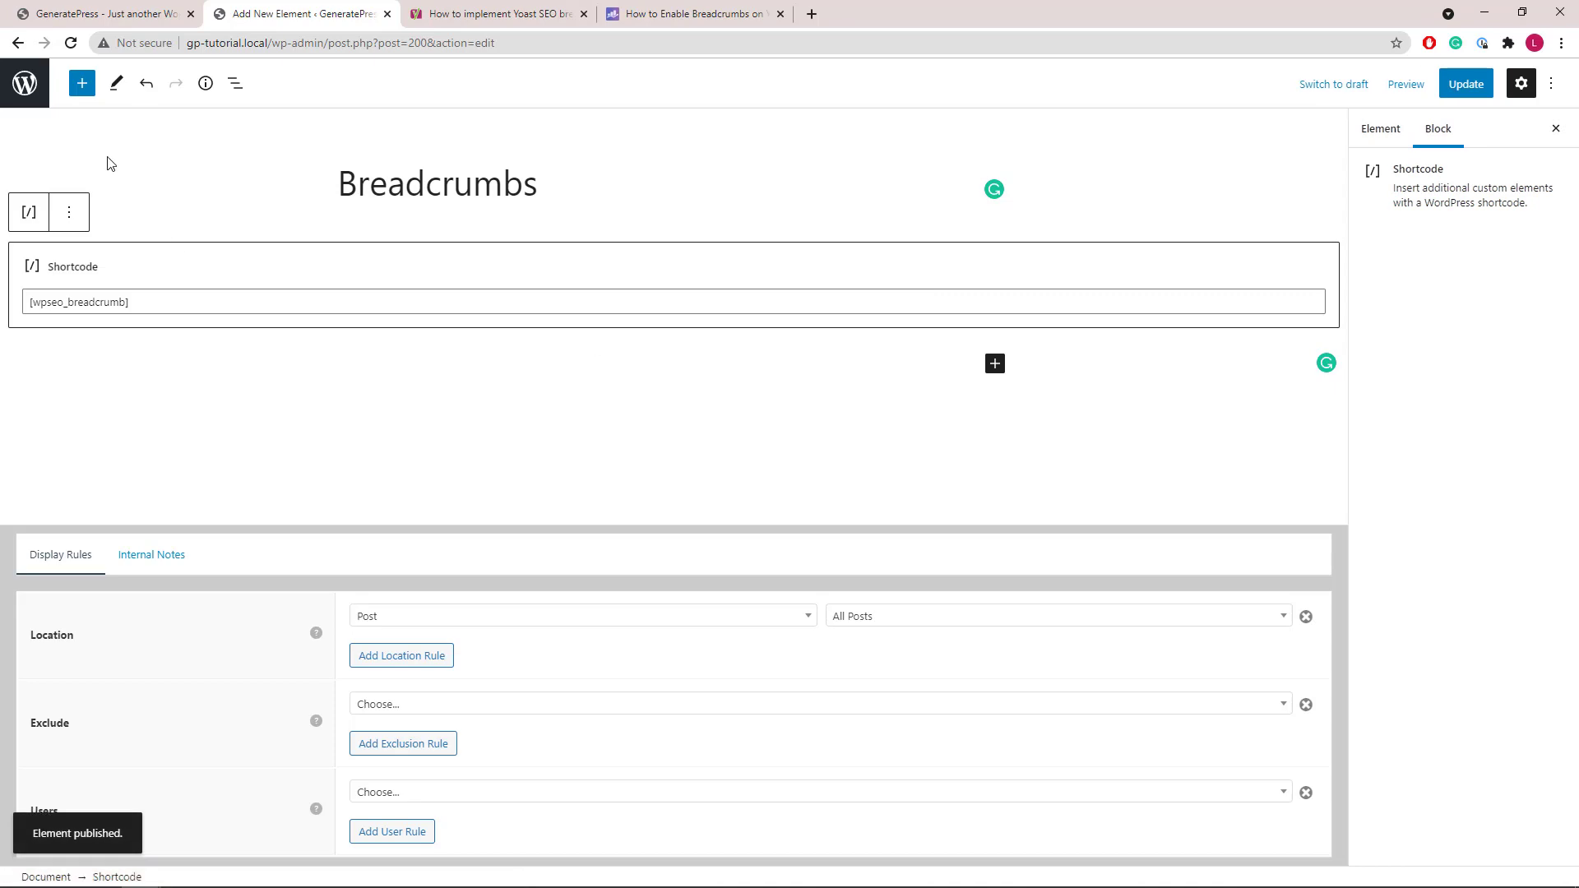
Step: Open the Ultrices mi tempus post and inspect the 'Home » Ultrices mi tempus' breadcrumb above its title
left_click(58, 13)
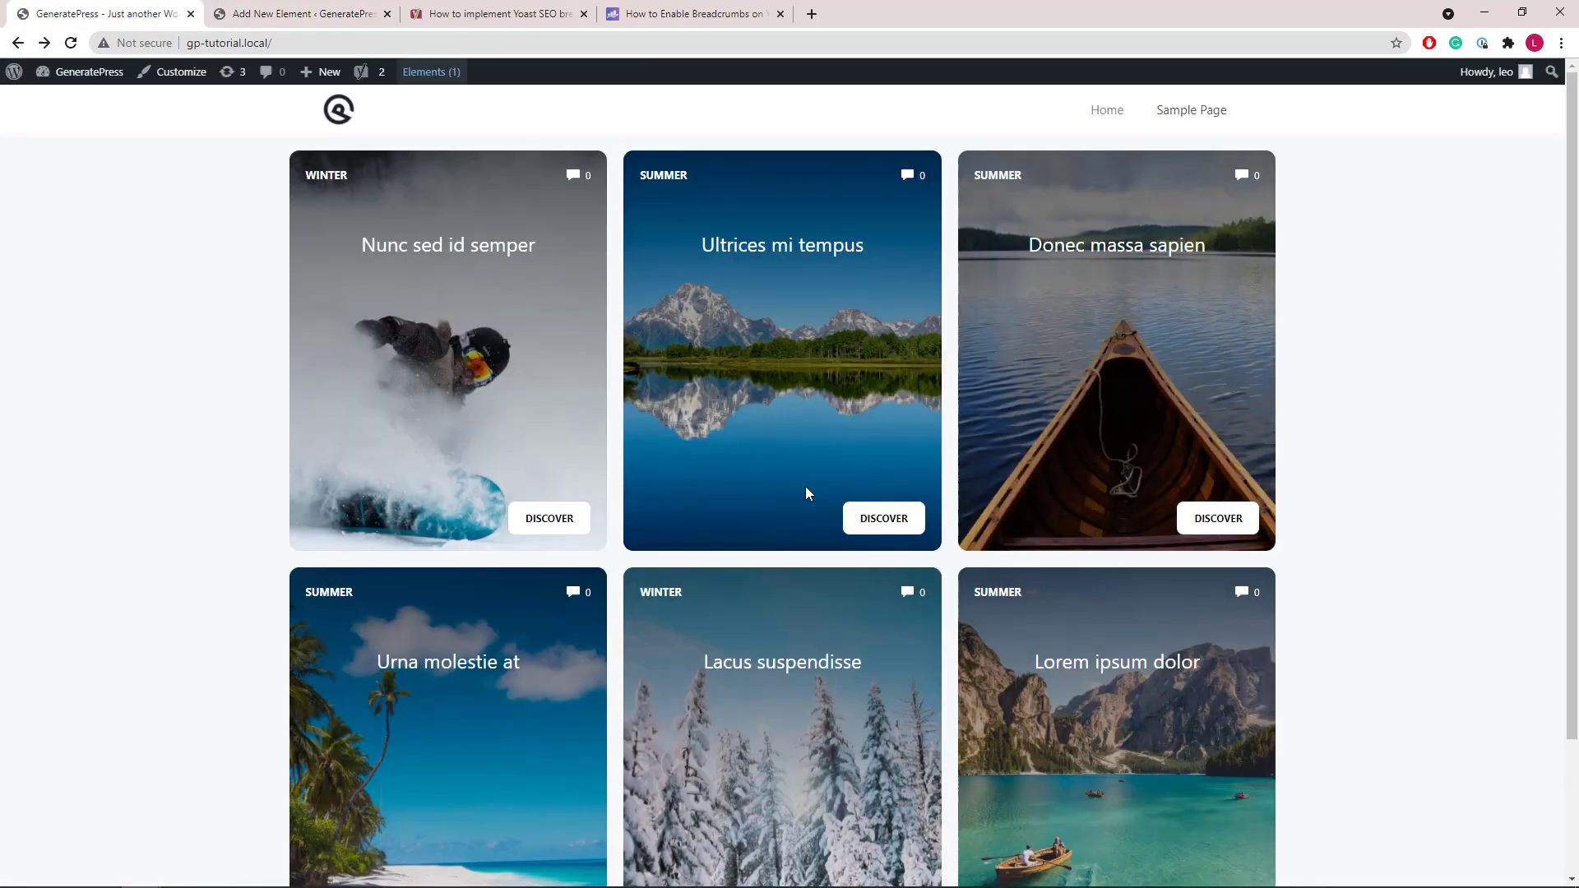
left_click(874, 518)
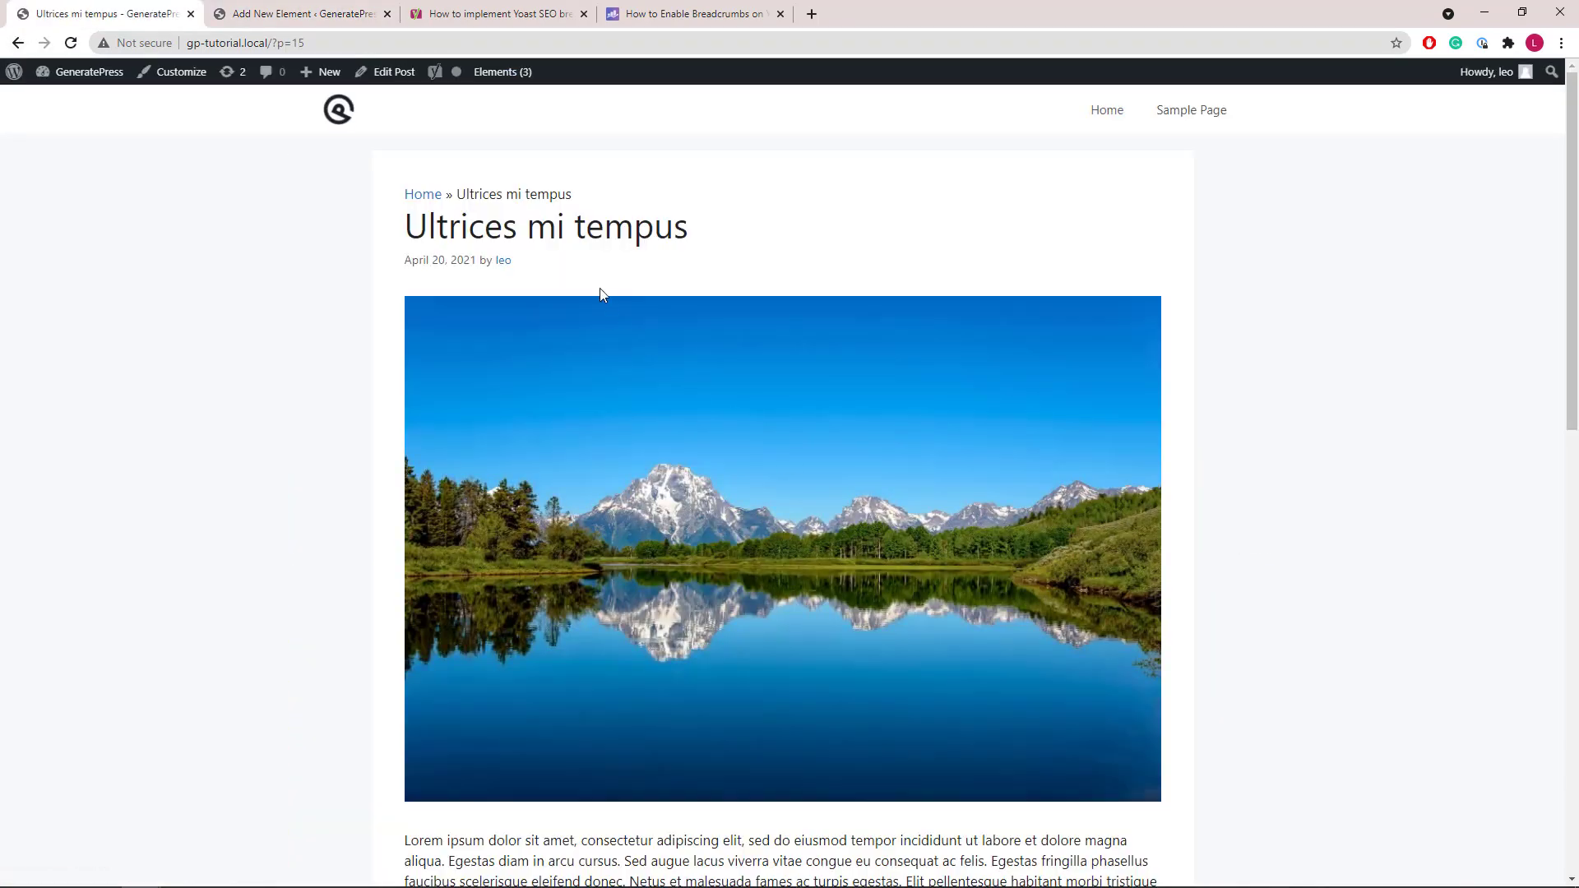
left_click_drag(581, 202, 388, 200)
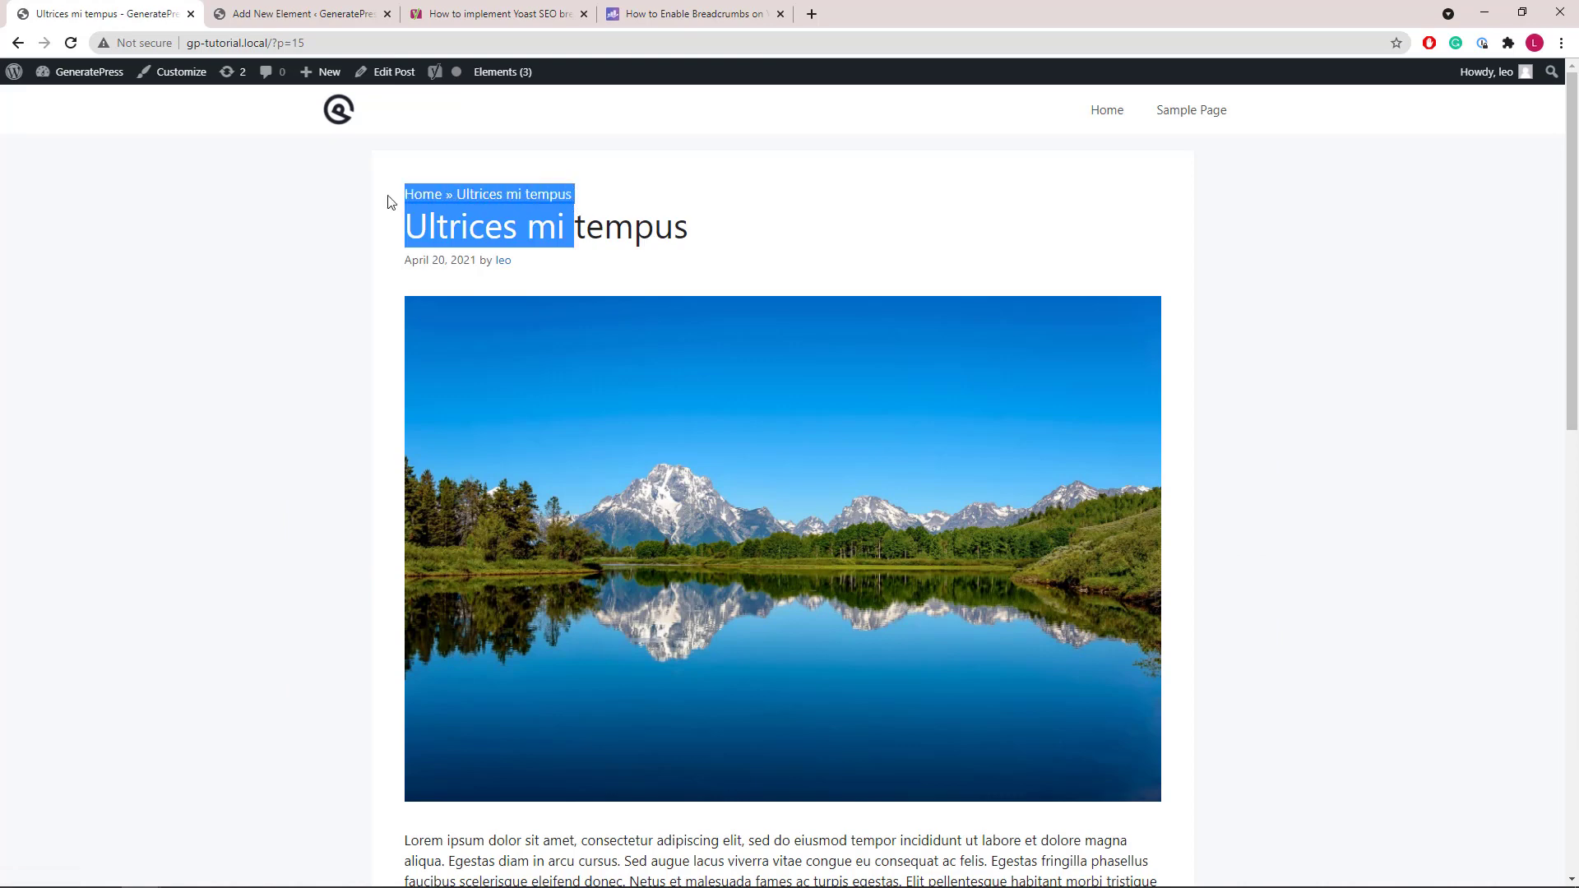
left_click(579, 200)
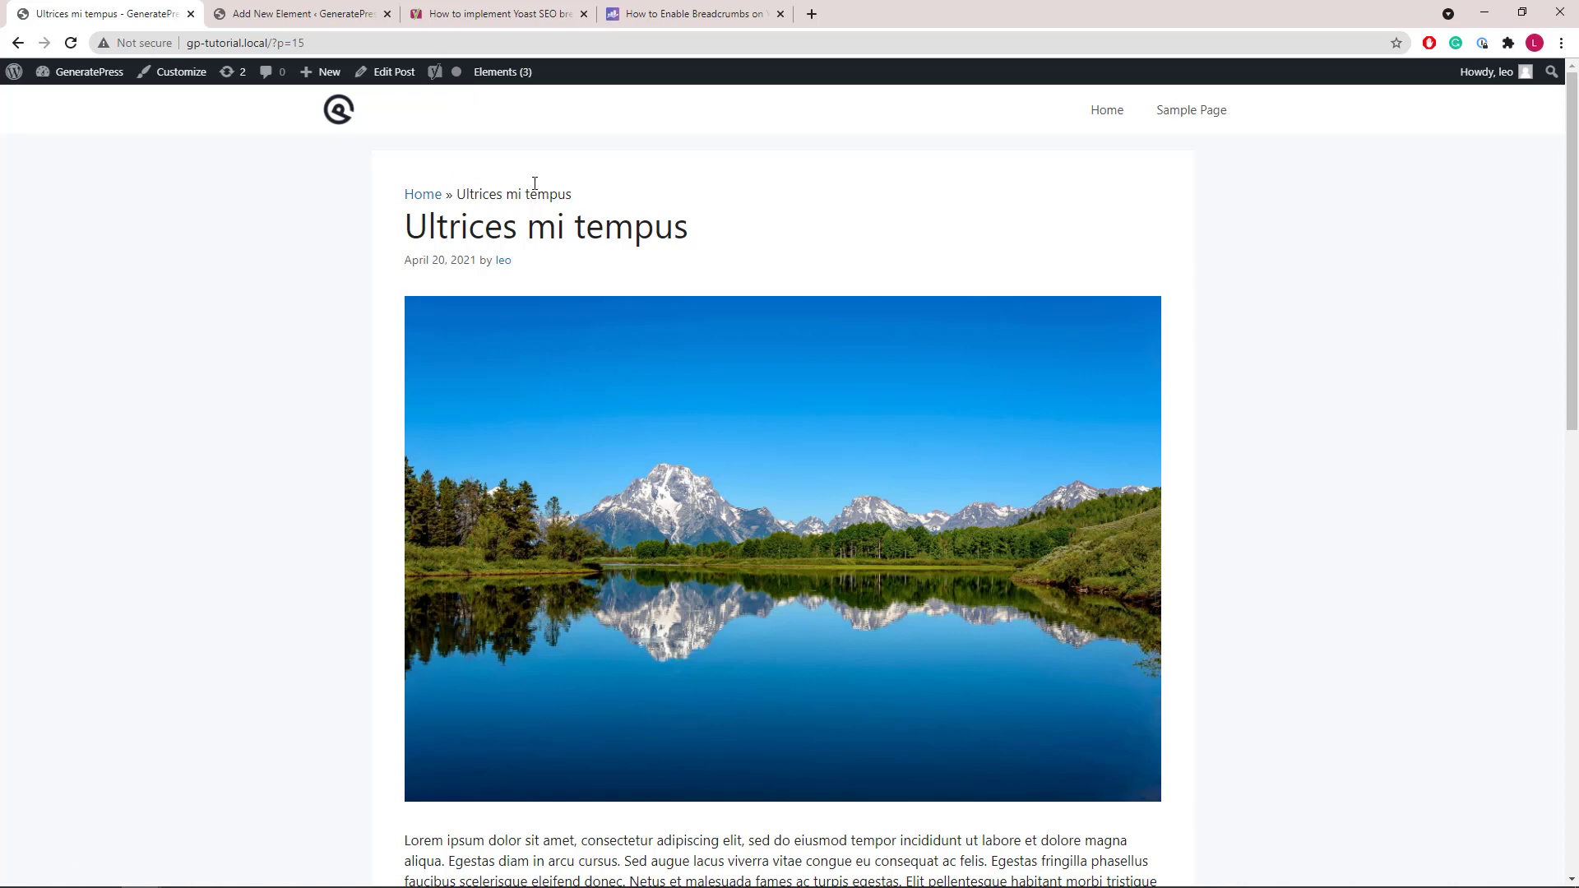
Step: Add a Container block and move the Shortcode block into it, verifying in List View
left_click(222, 20)
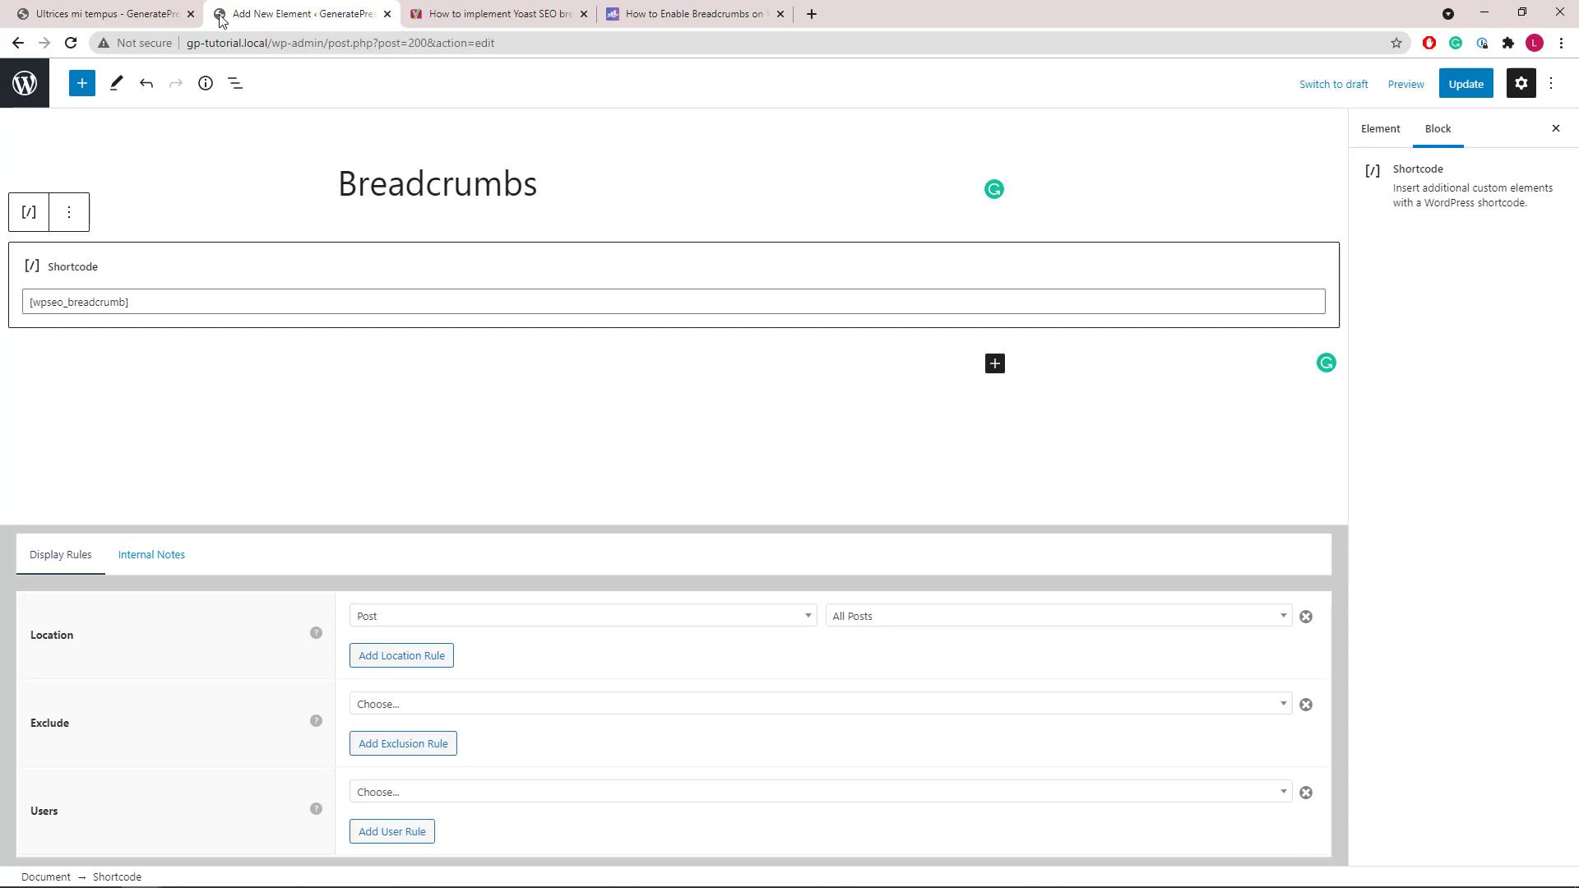
left_click(995, 364)
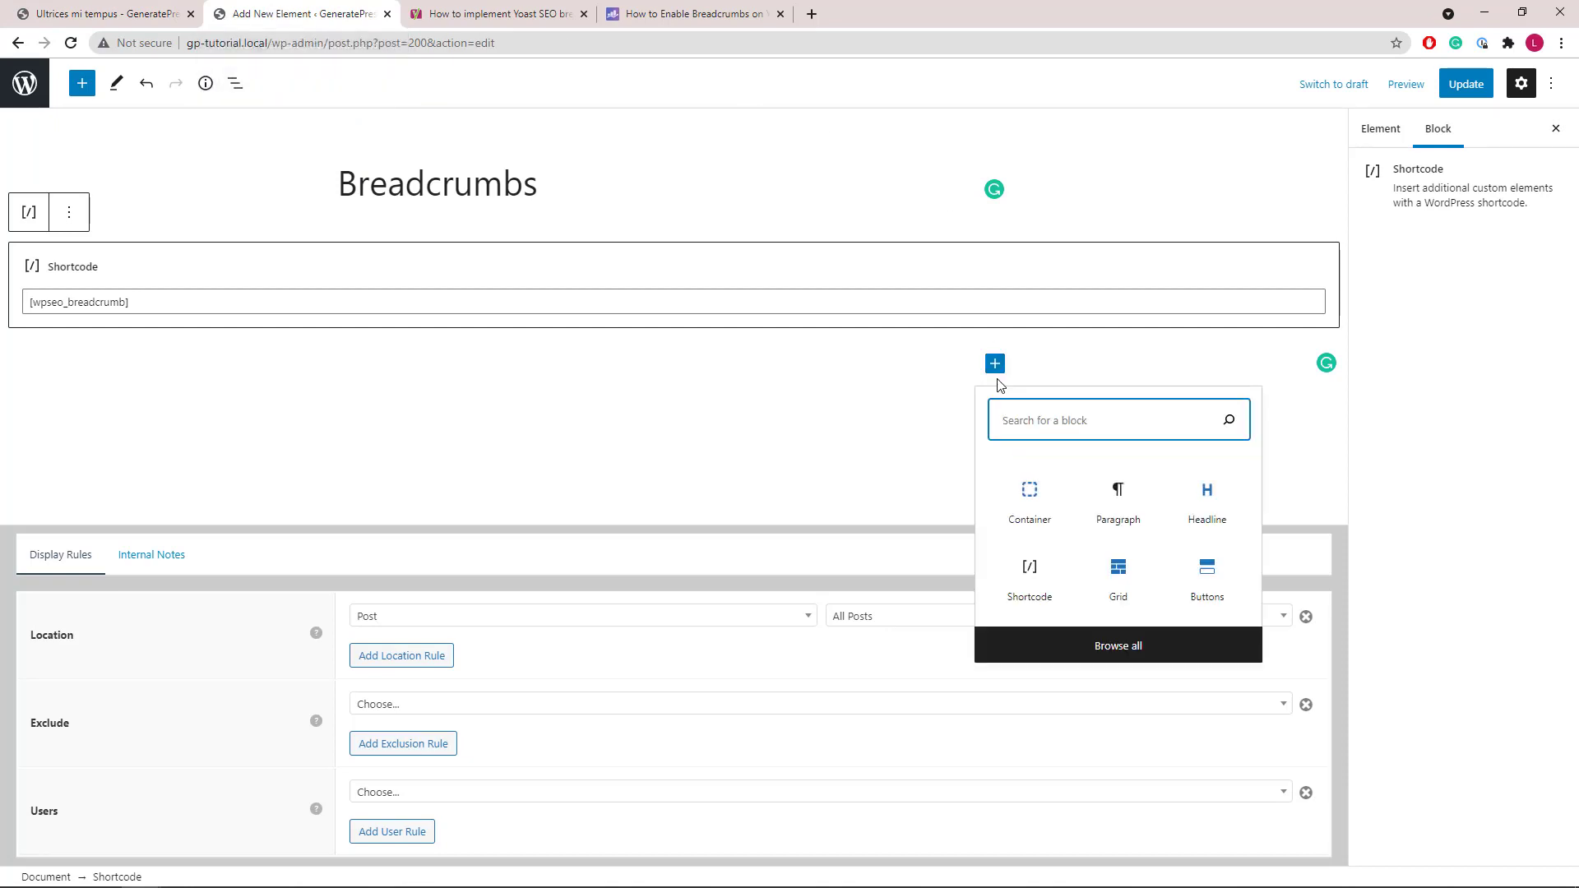
left_click(1028, 497)
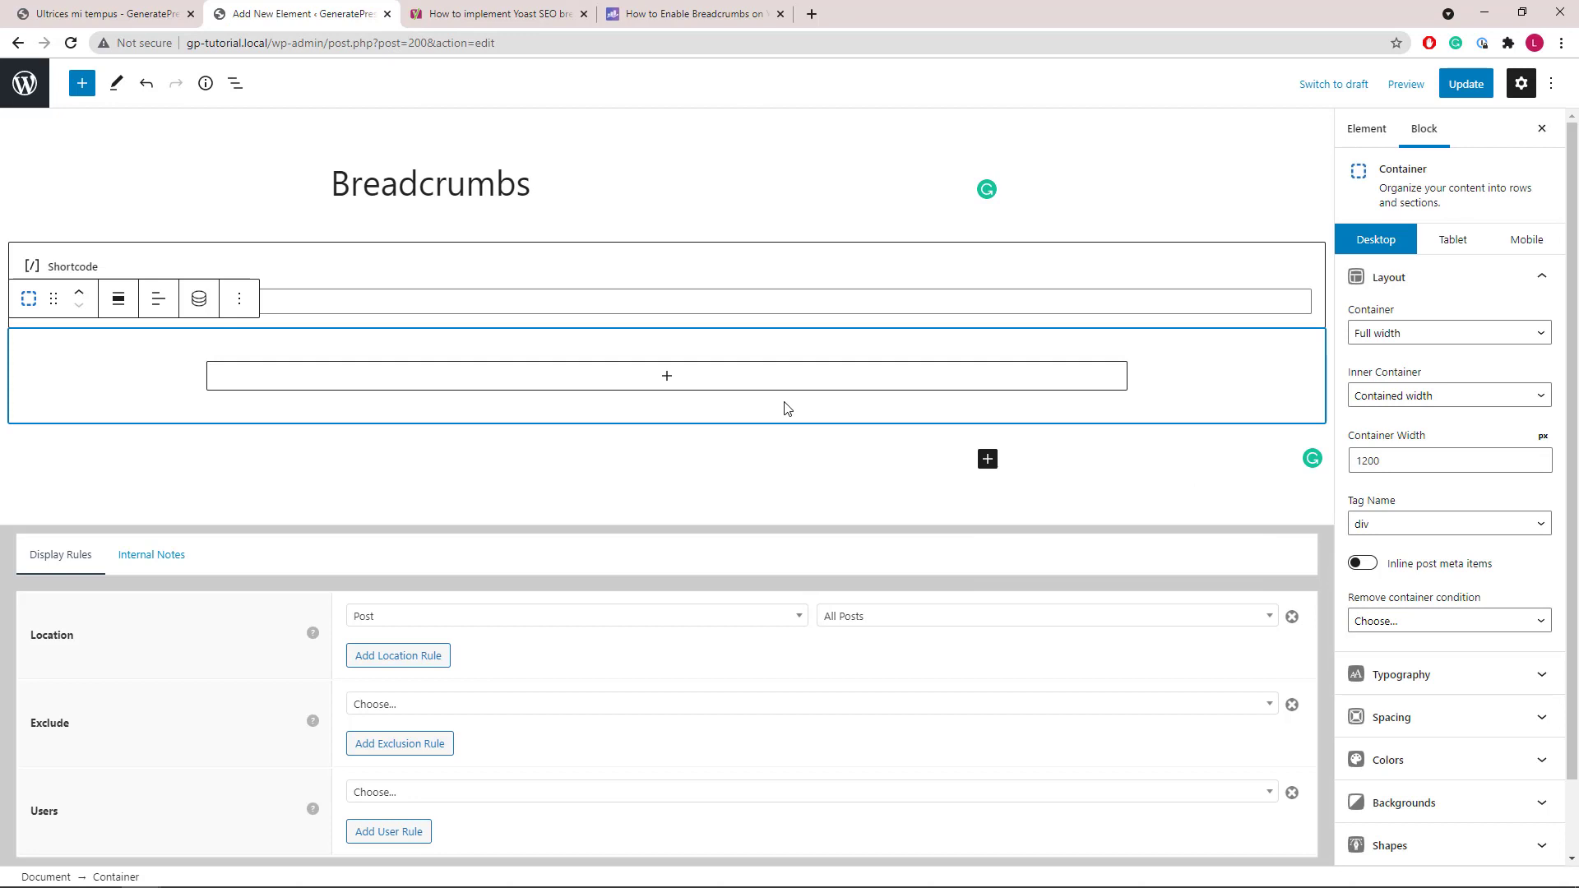
left_click(235, 83)
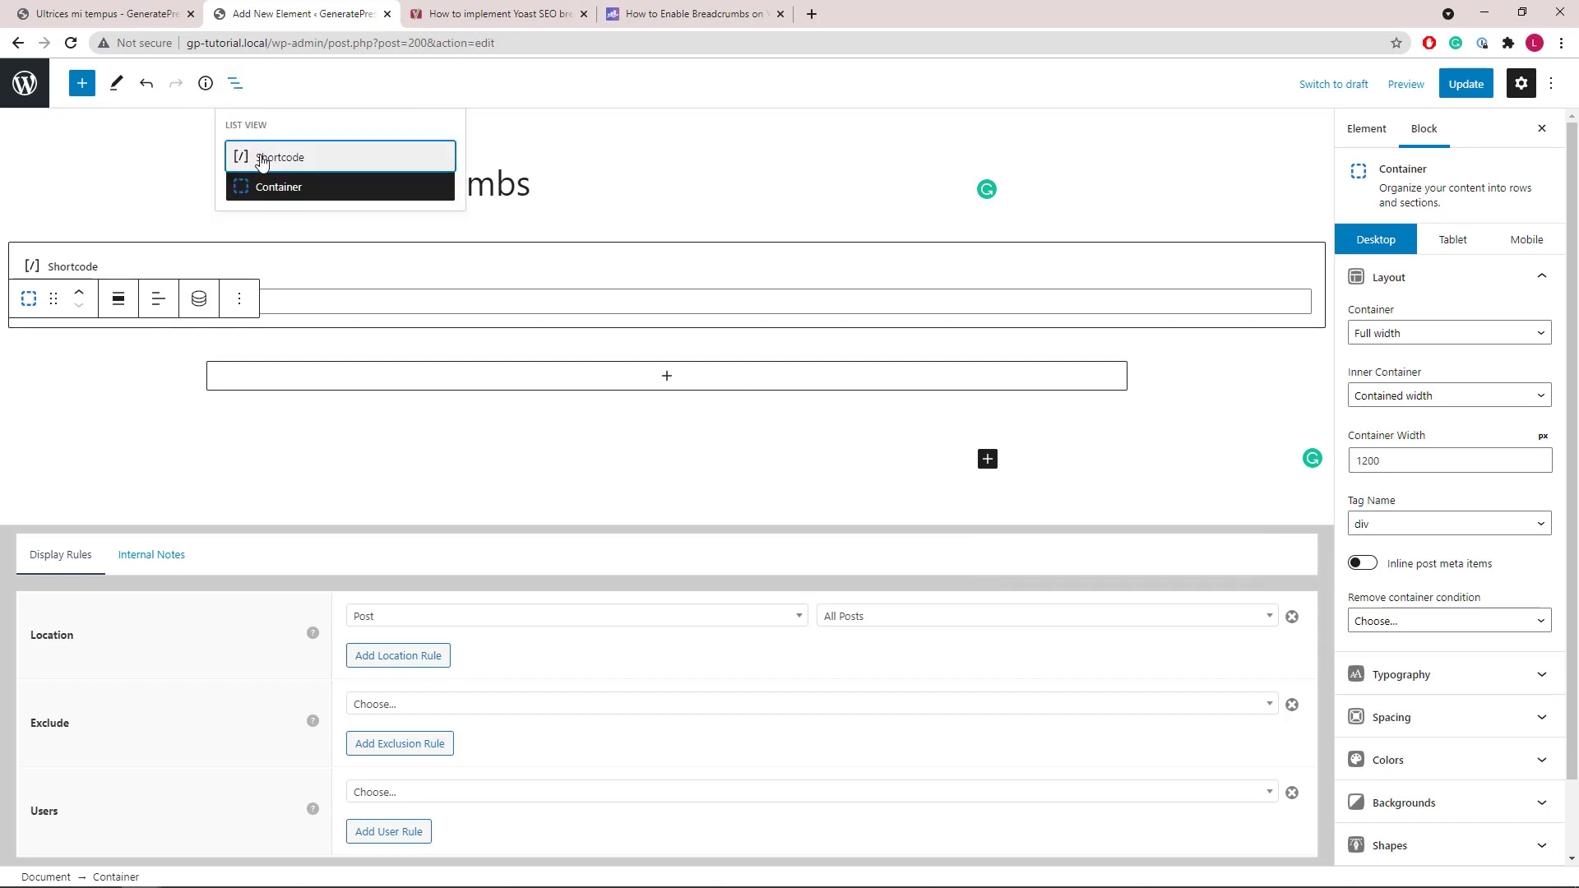
left_click(261, 162)
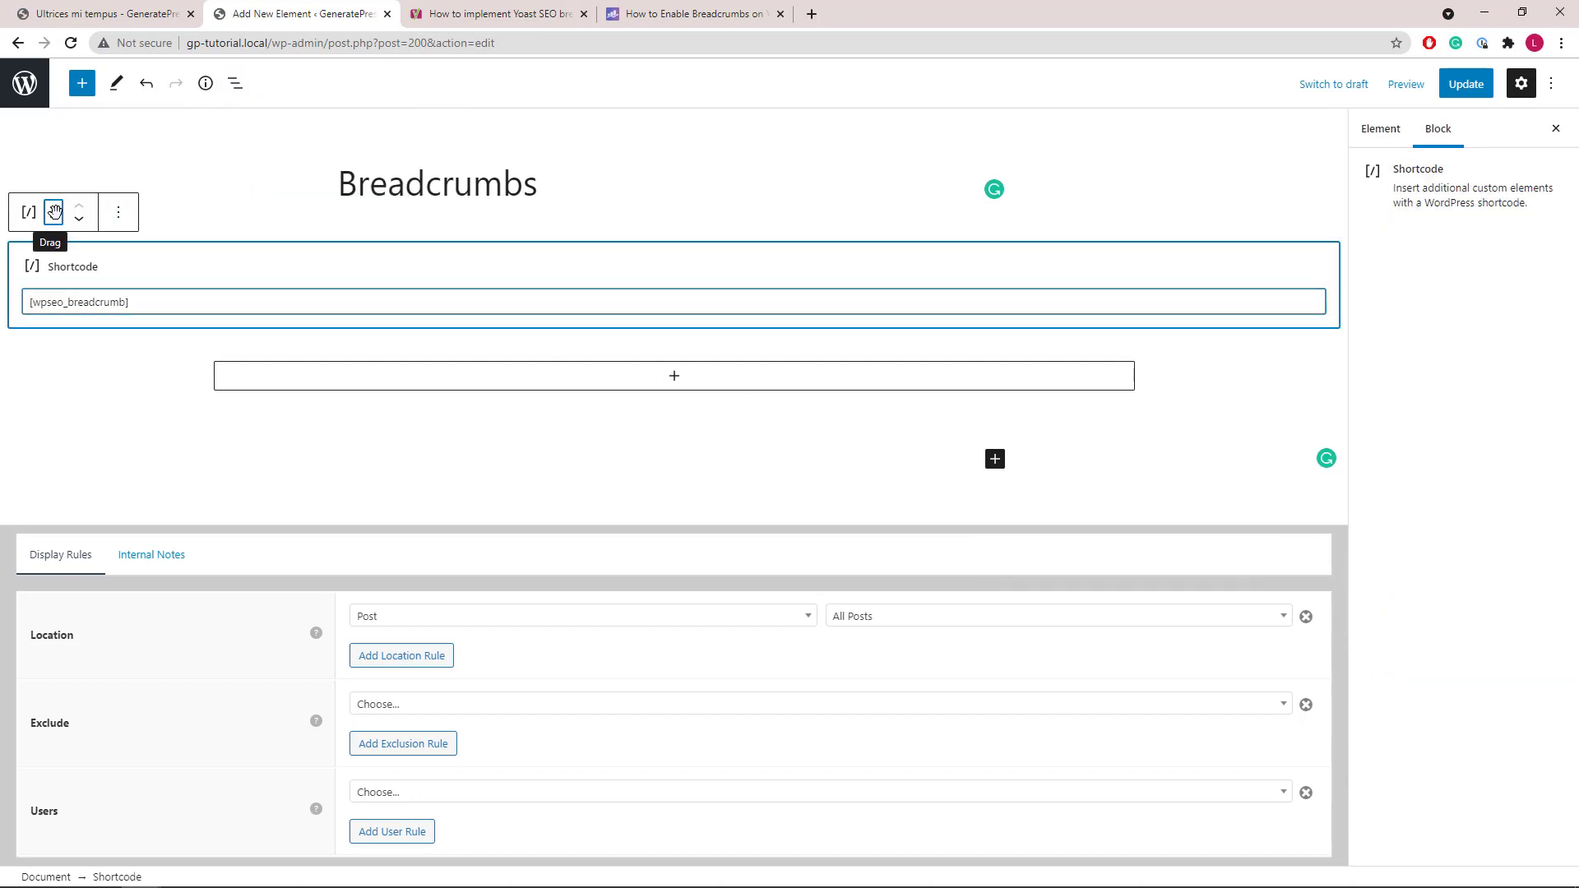
left_click_drag(56, 212, 316, 296)
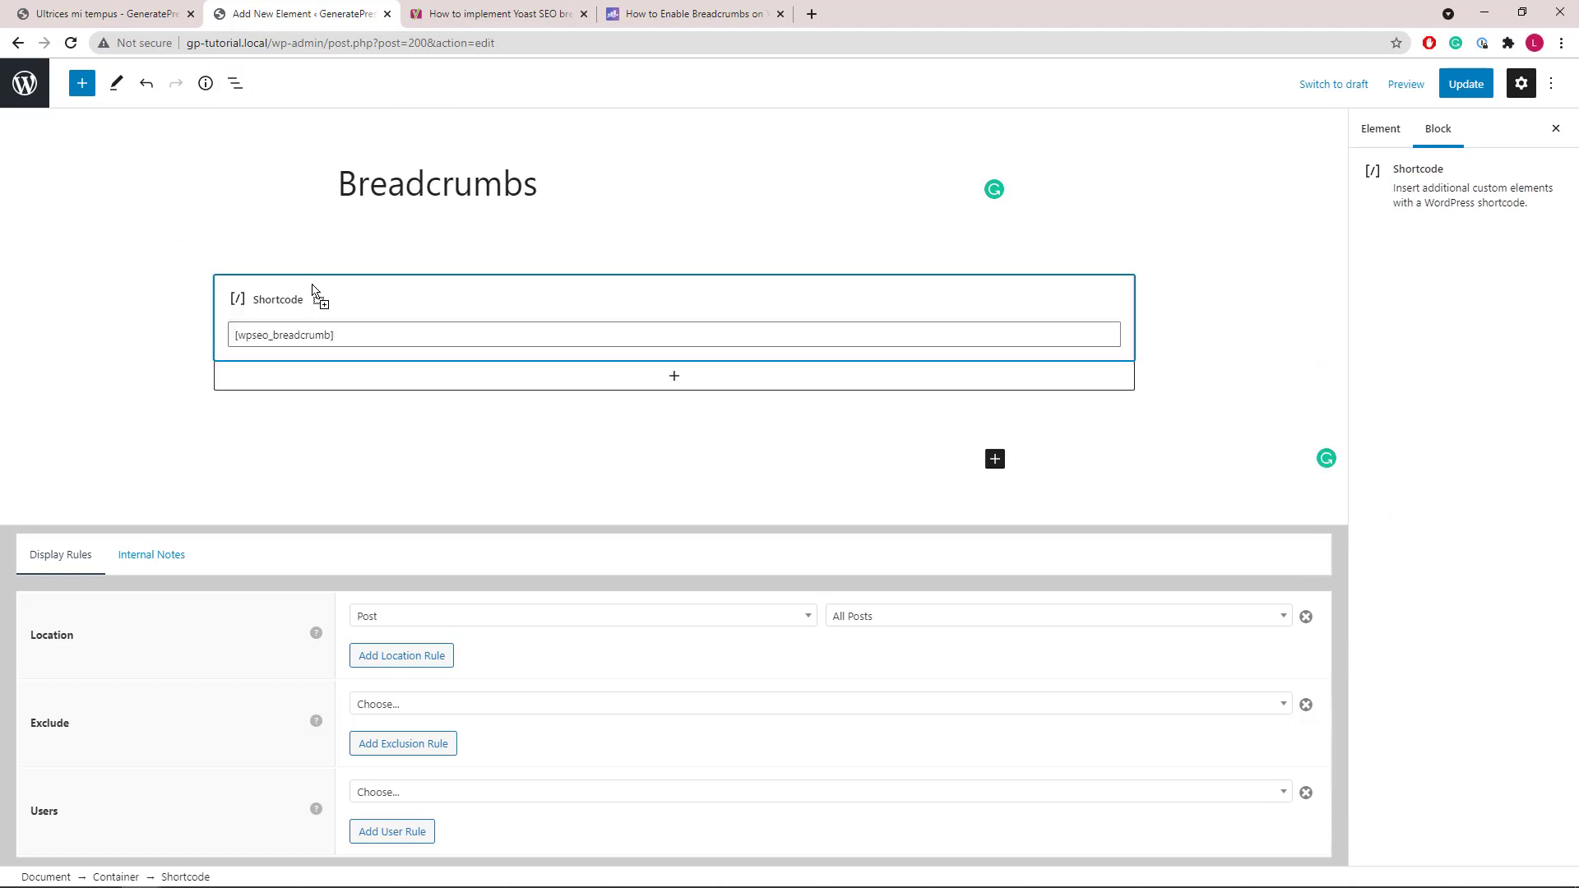
left_click(236, 83)
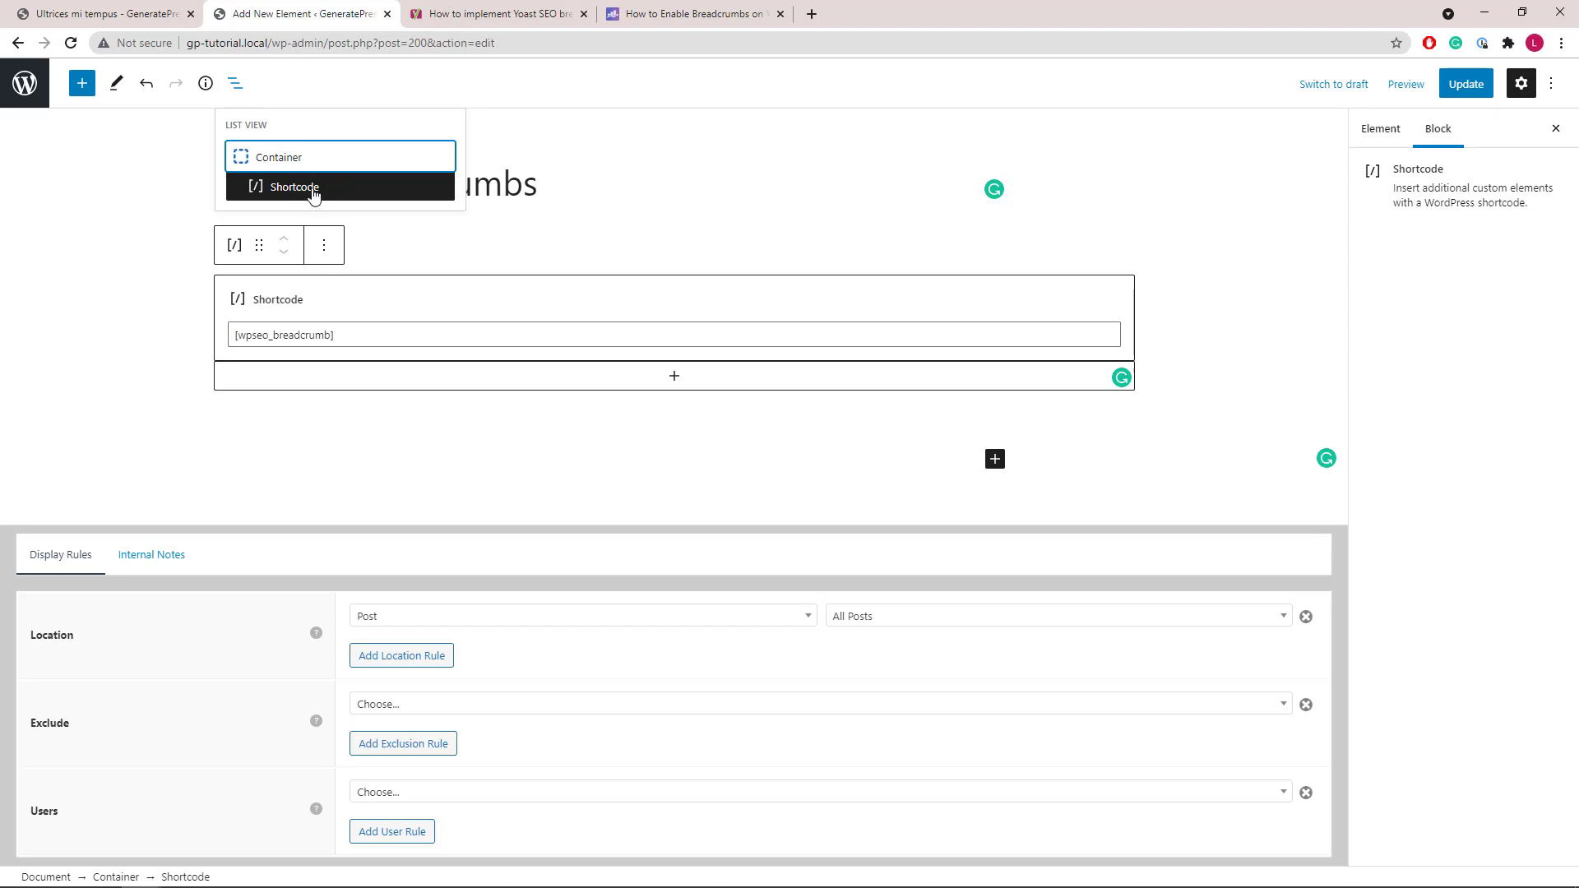
left_click(235, 85)
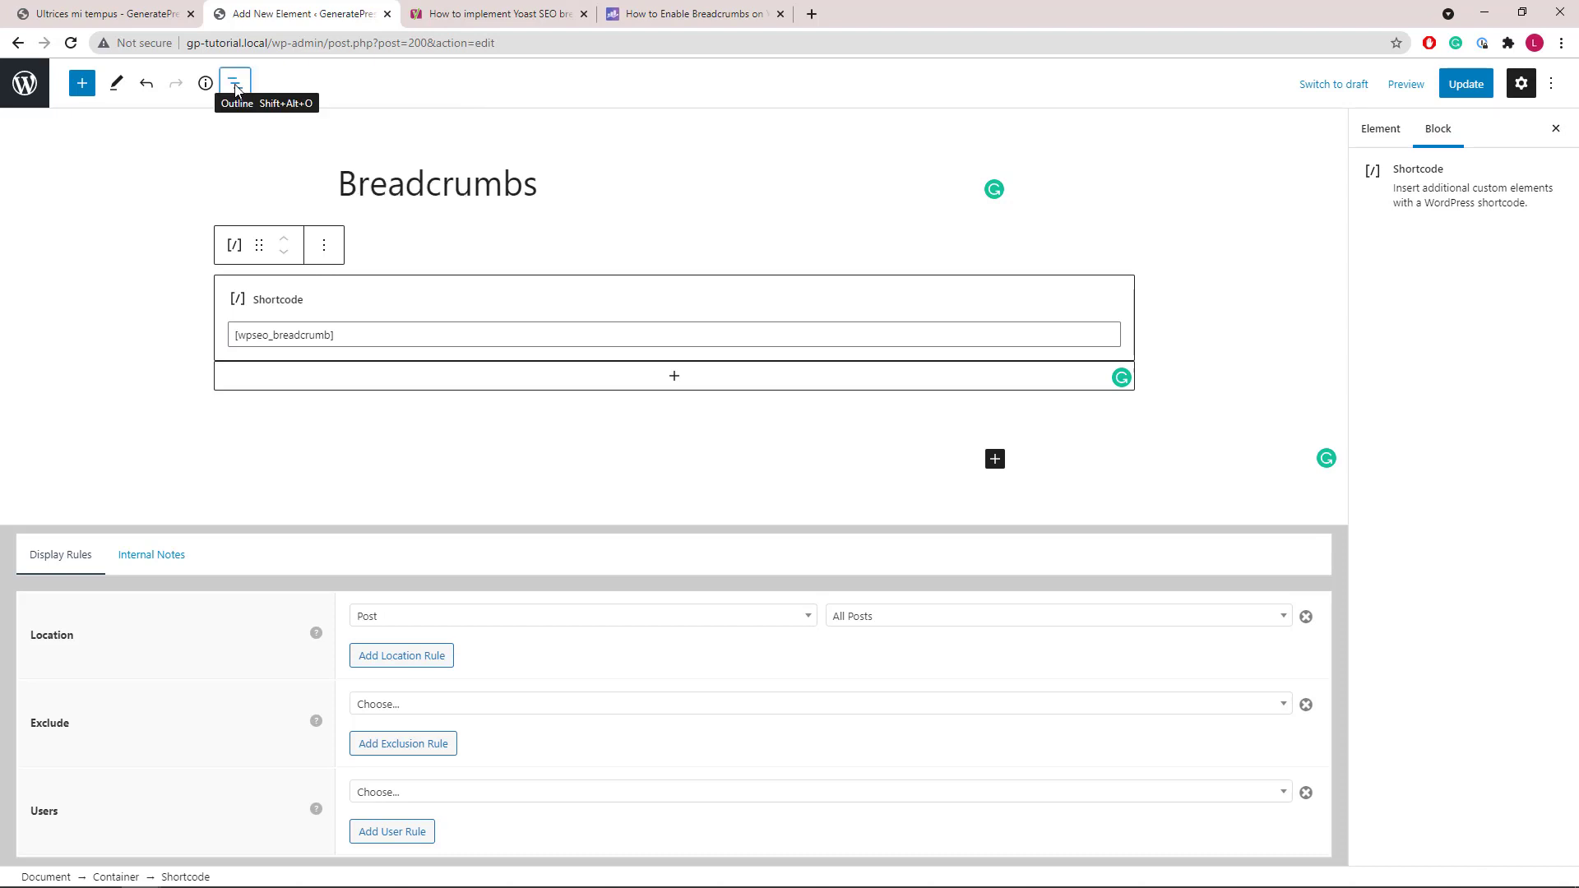
left_click(160, 310)
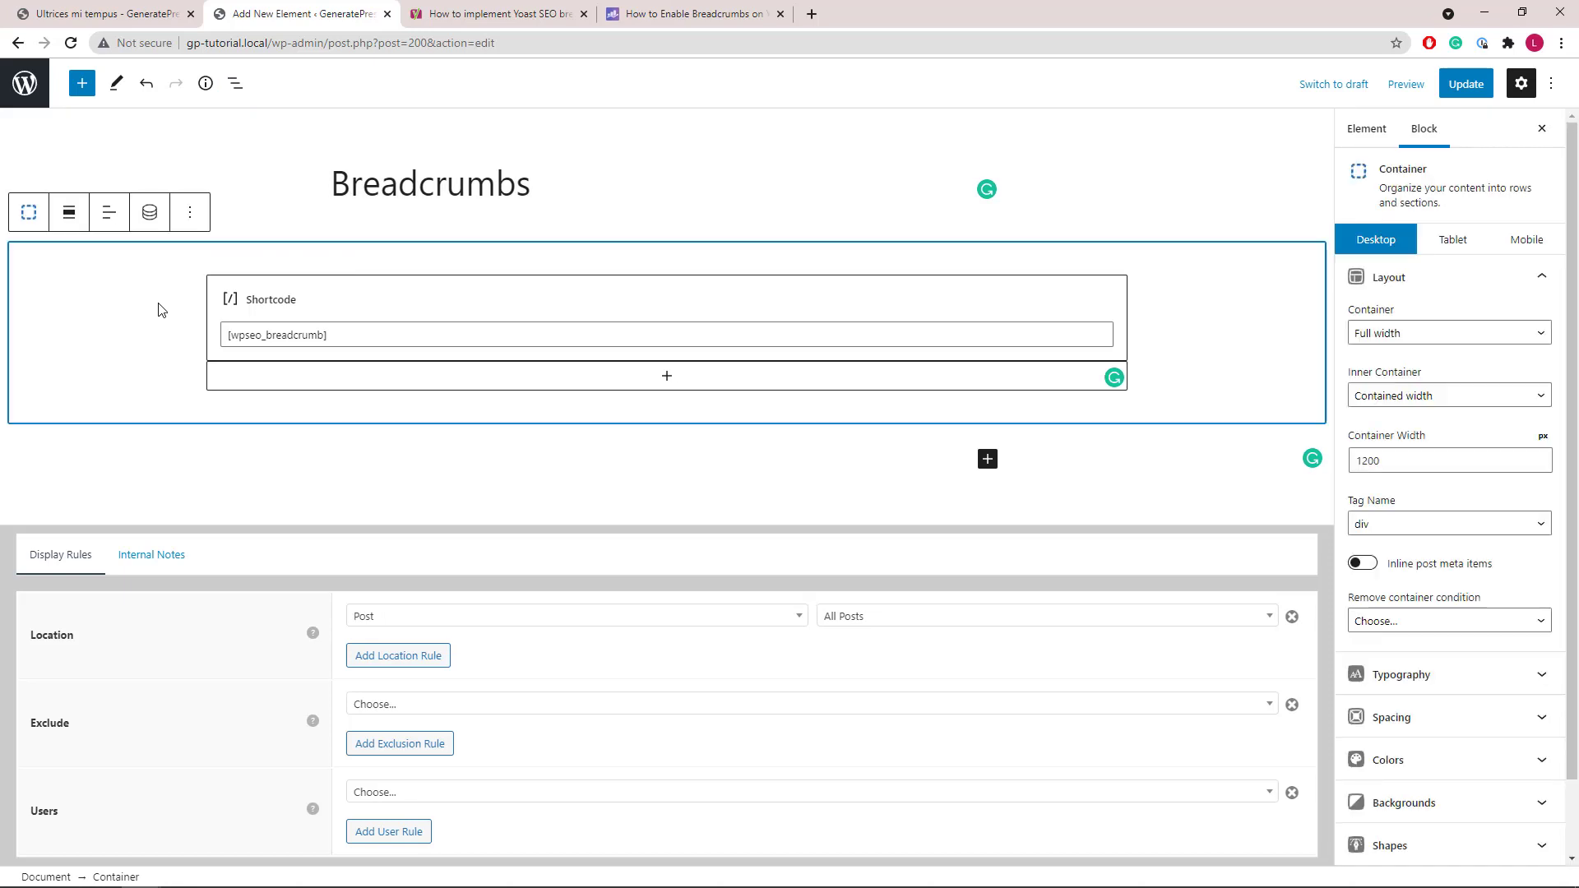
left_click(1534, 284)
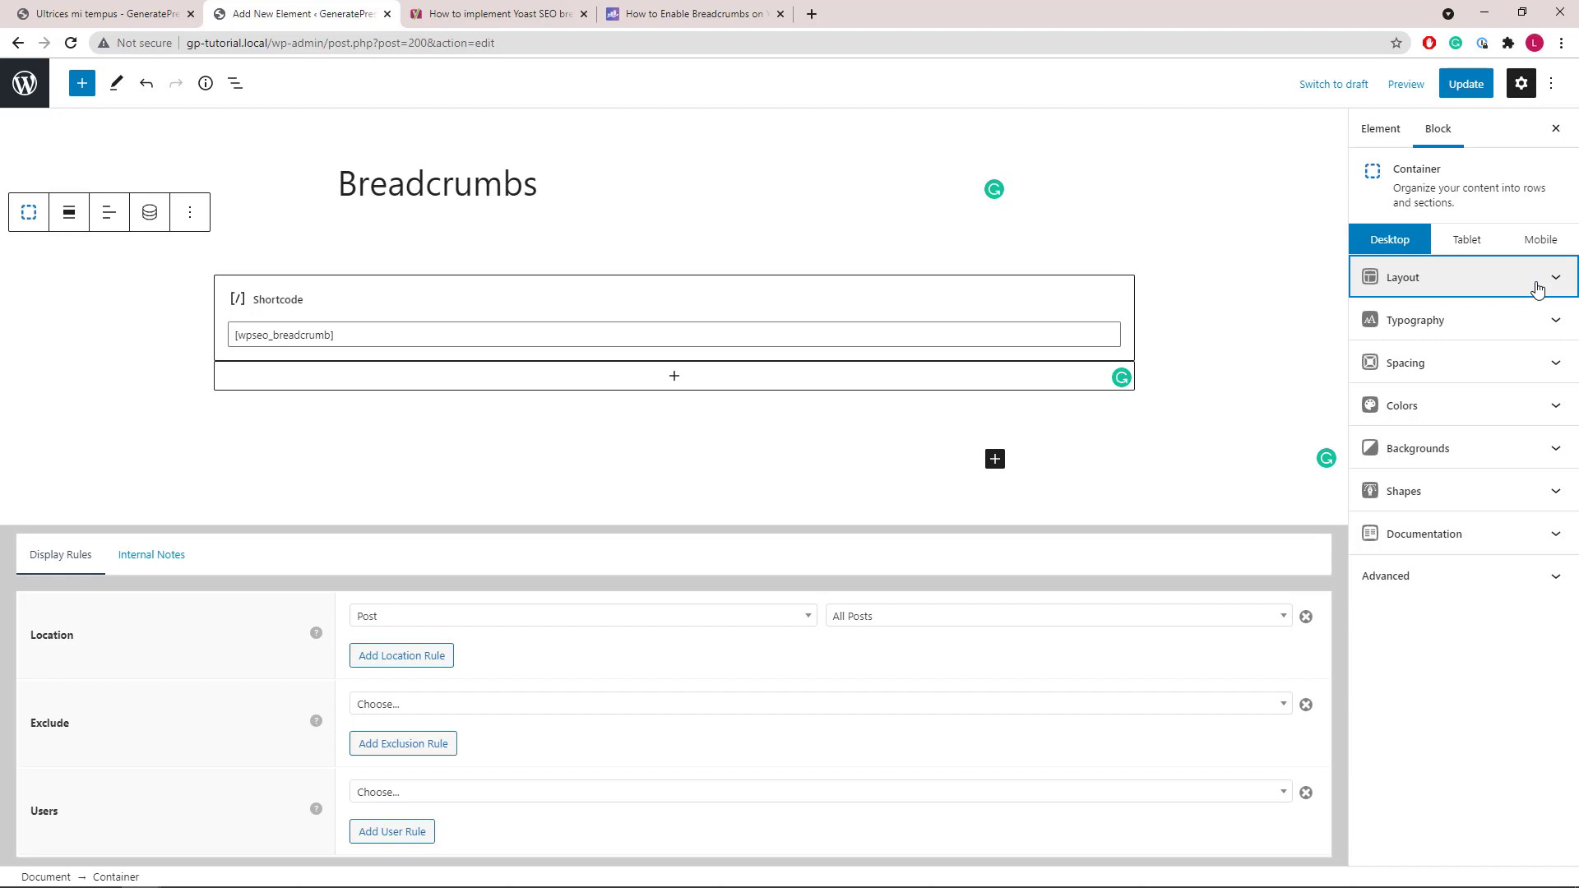
Step: Give the container blue text and pink link colours and update the element
left_click(1558, 411)
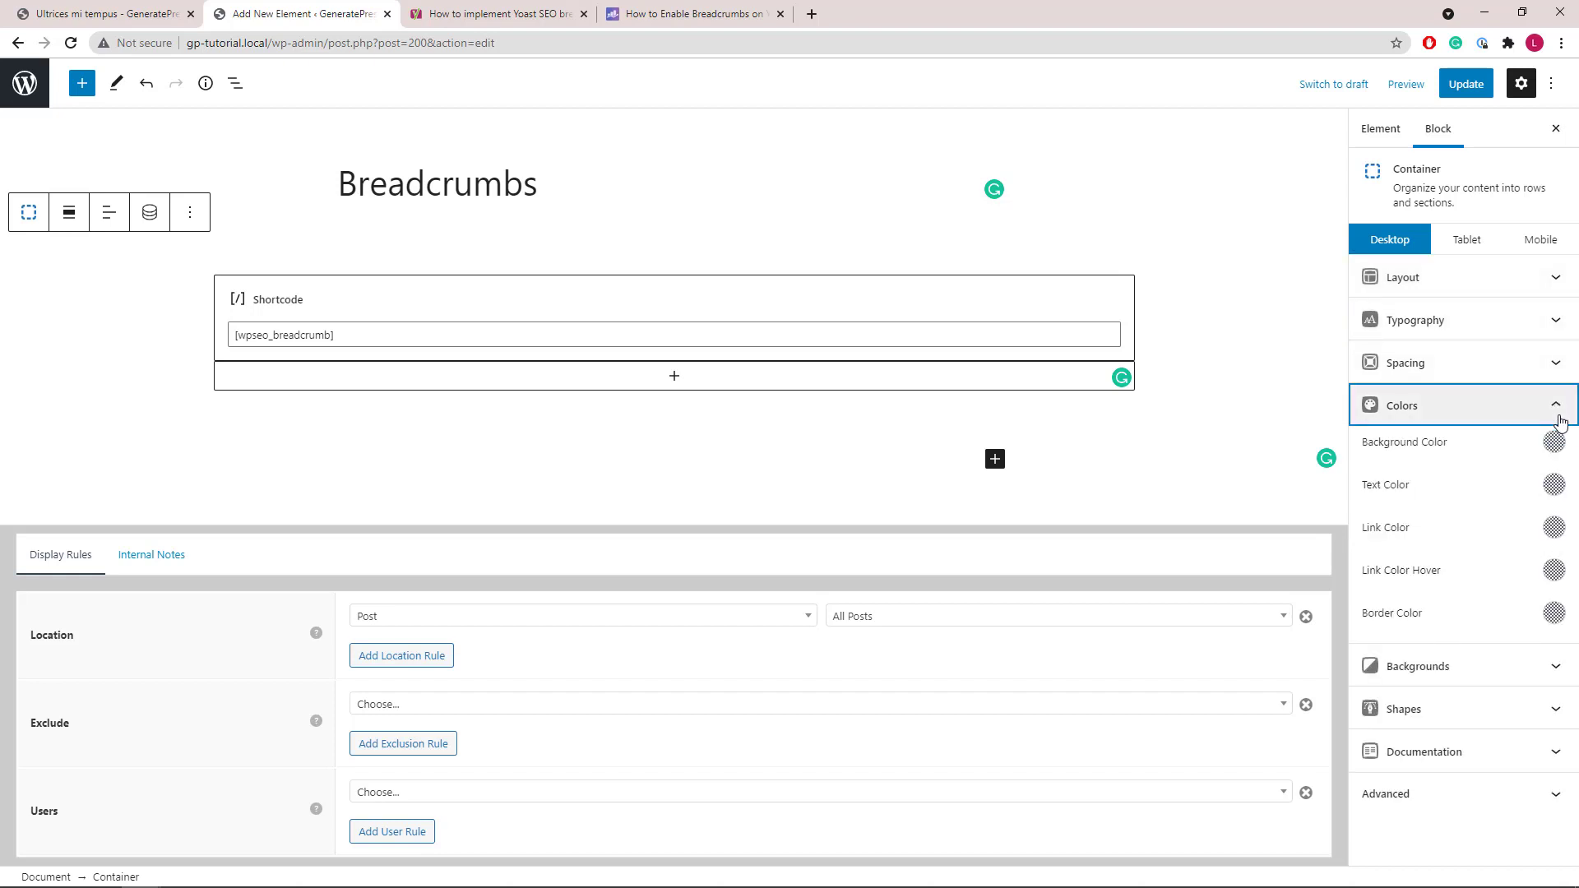
left_click(1553, 485)
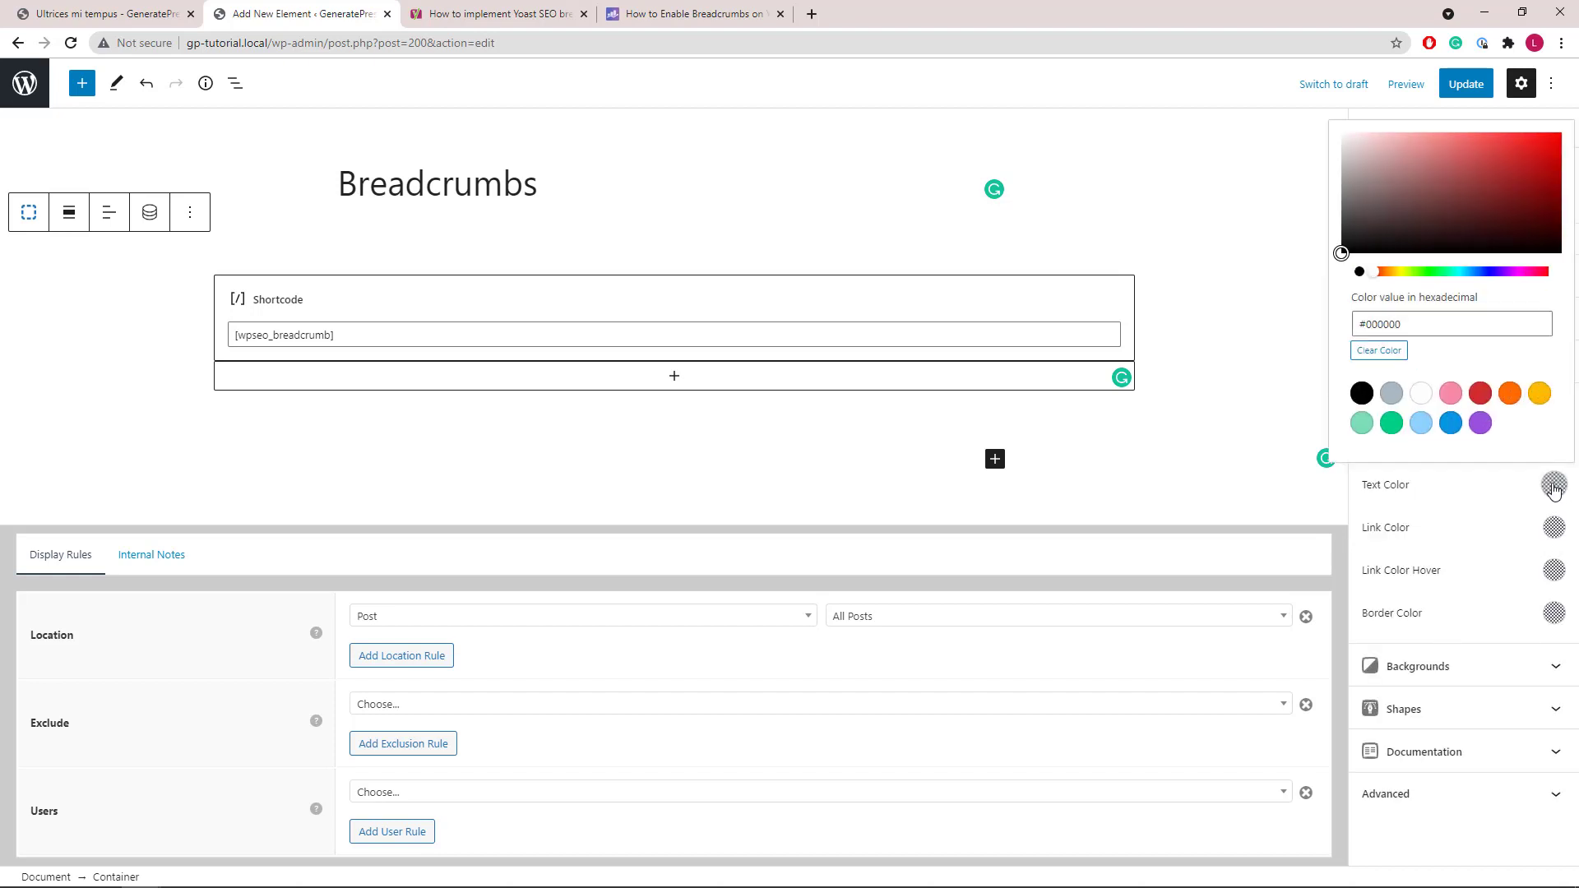
left_click(1450, 422)
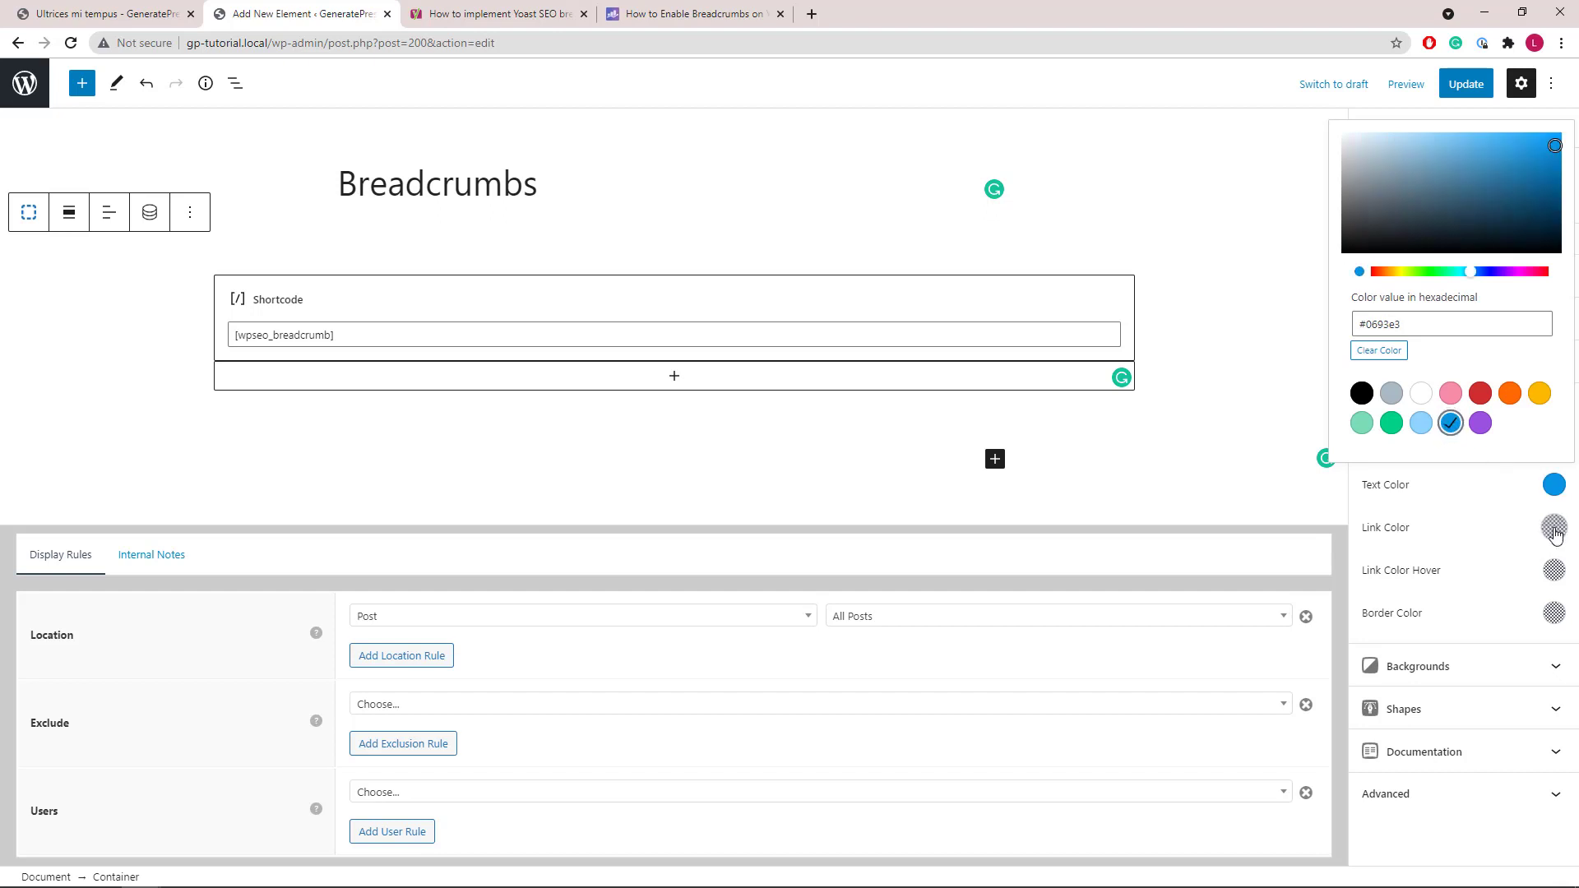
left_click(1553, 527)
left_click(1449, 442)
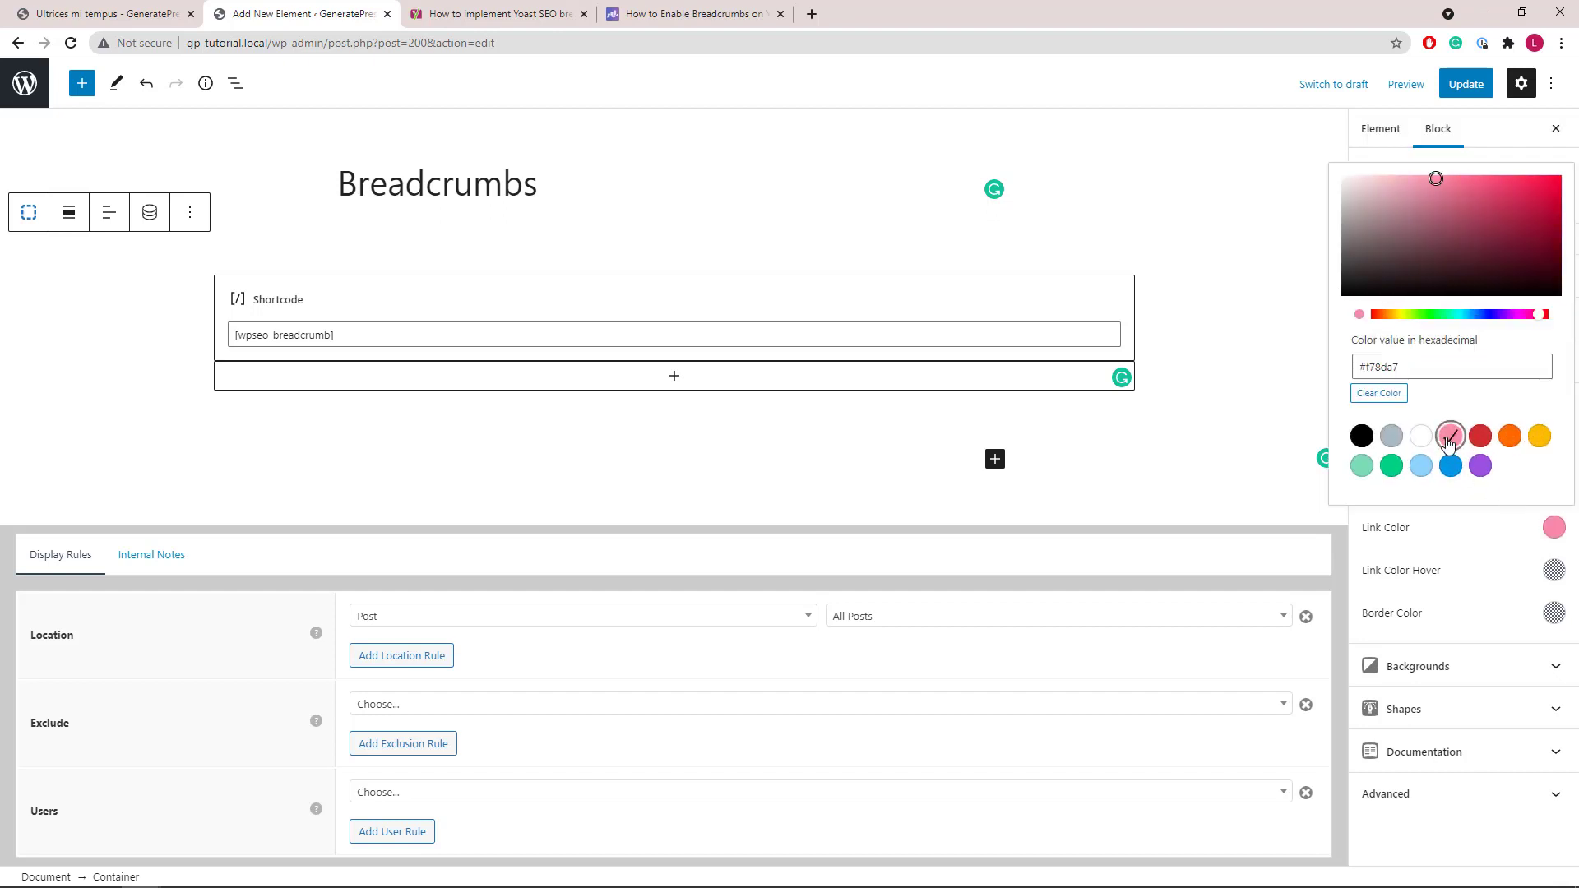
left_click(1458, 89)
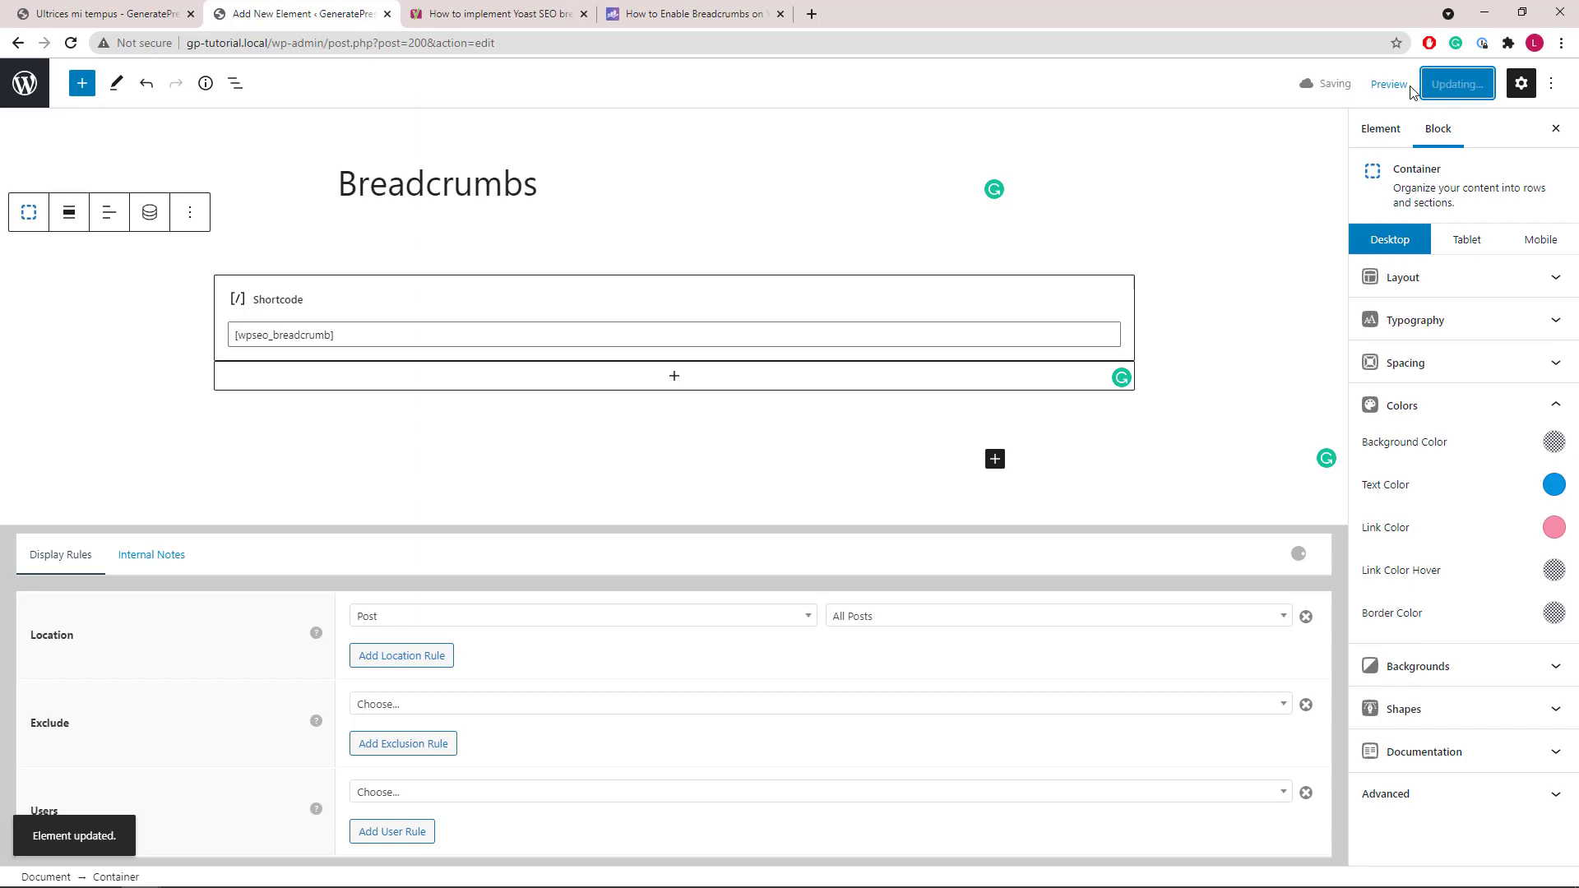
Step: Reload the Ultrices mi tempus post to check the recoloured breadcrumb
left_click(58, 14)
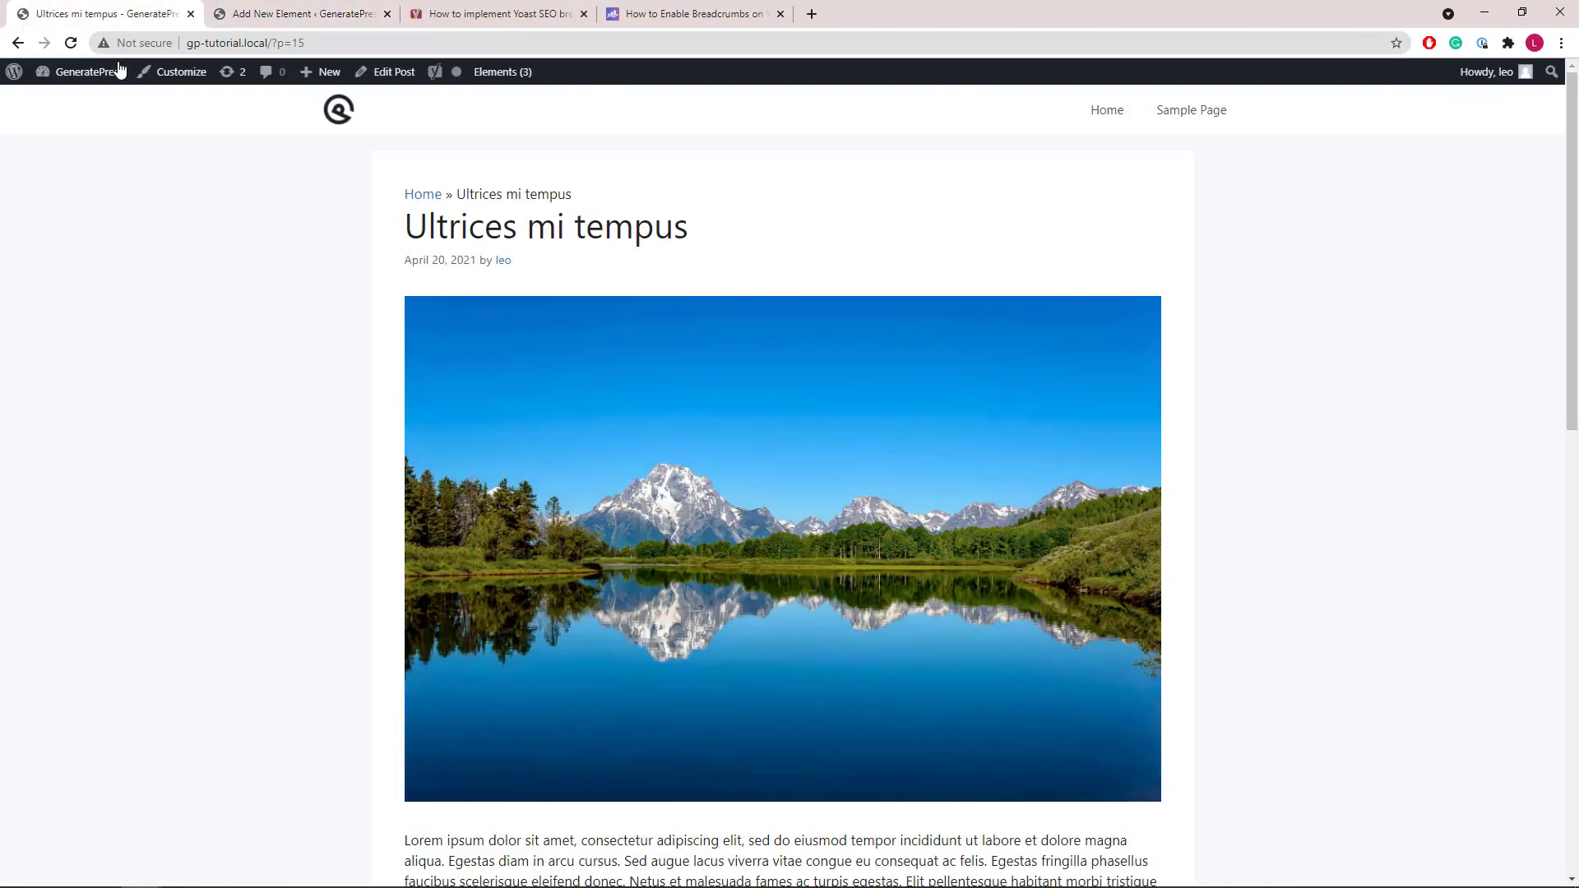
left_click(72, 42)
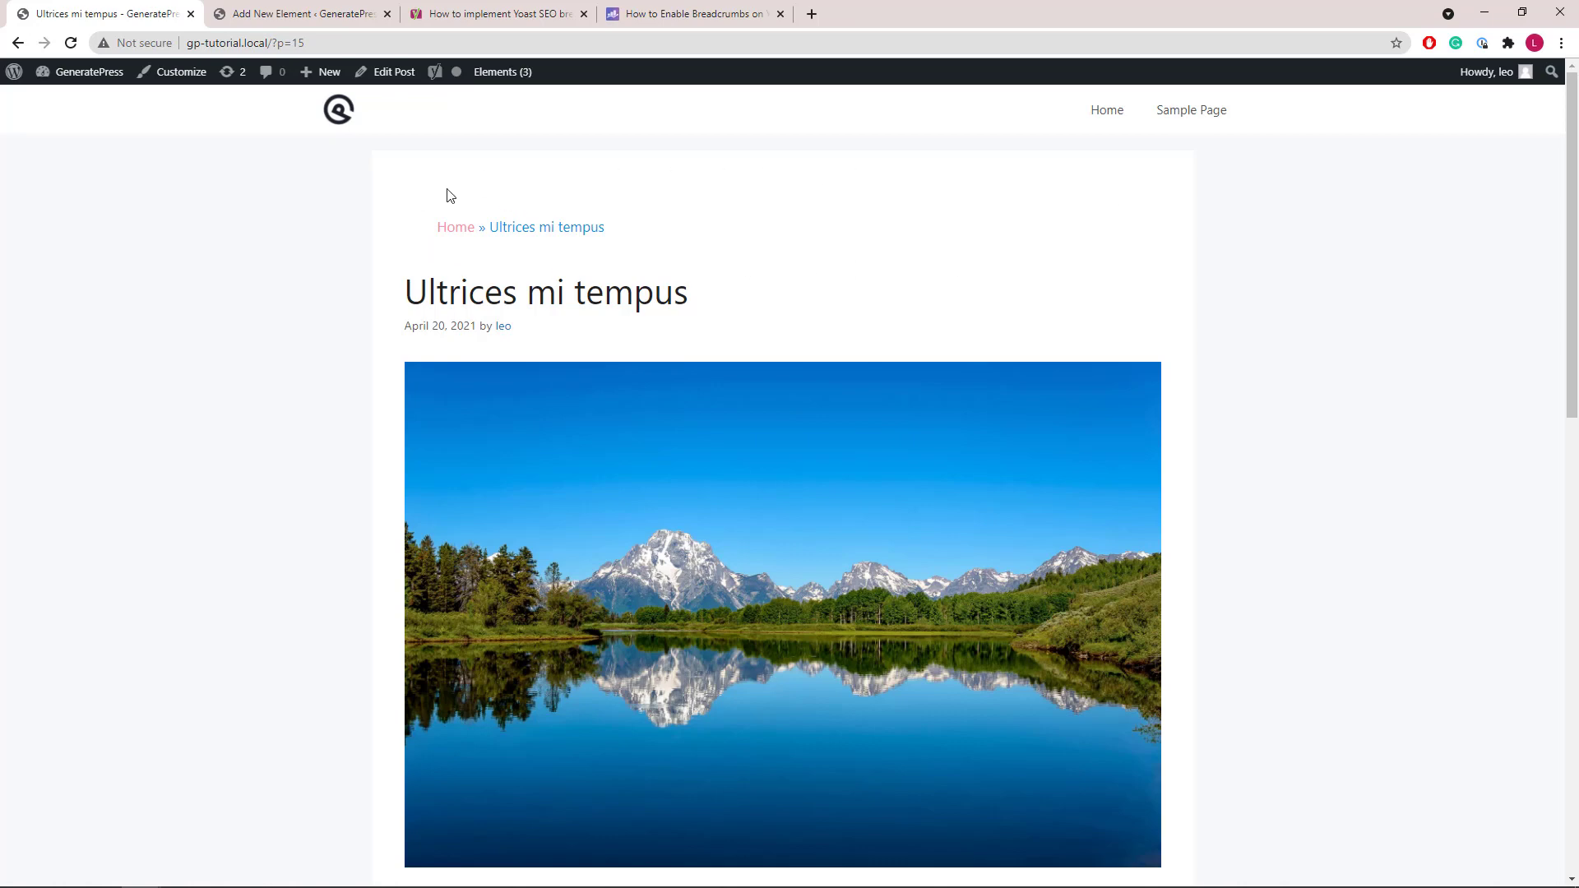
left_click(221, 16)
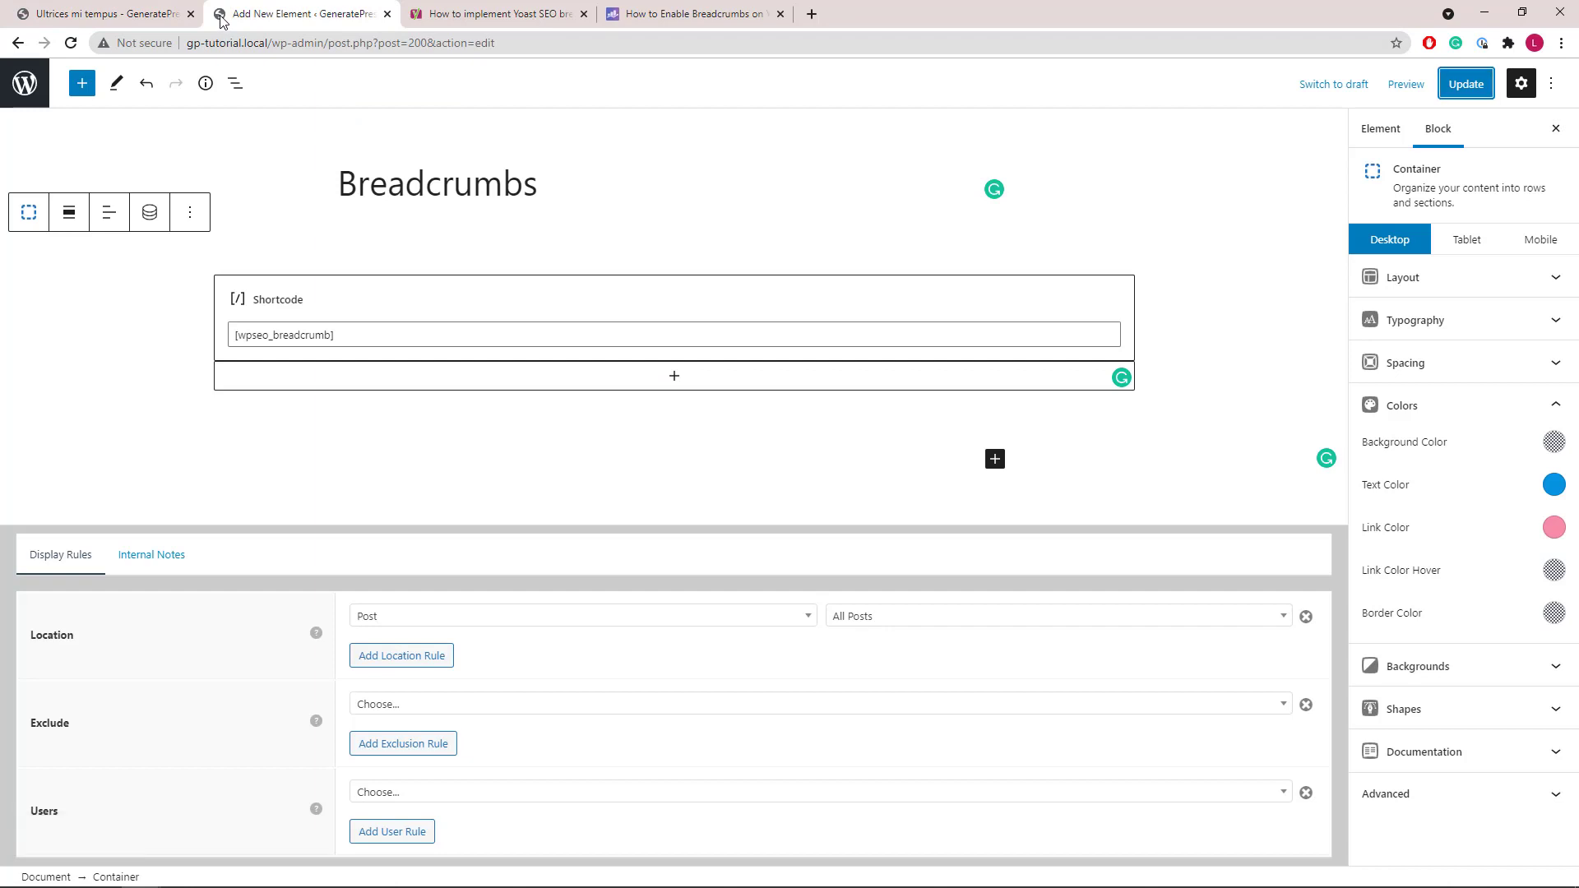
Step: Give the container a grey background with white text and white links
left_click(1554, 441)
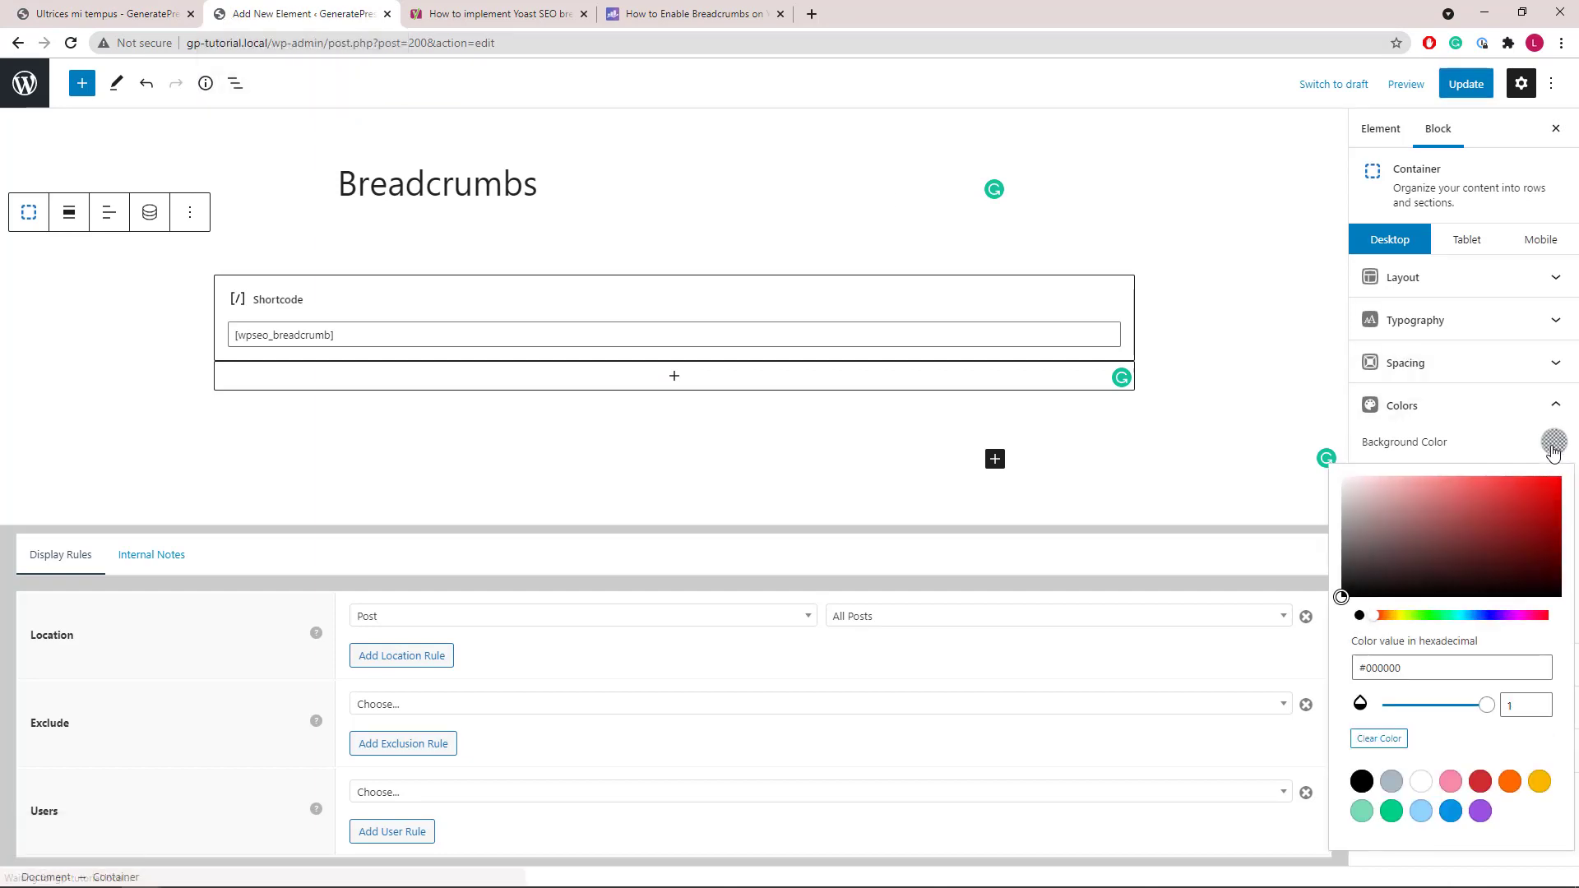
left_click(1391, 781)
left_click(1547, 446)
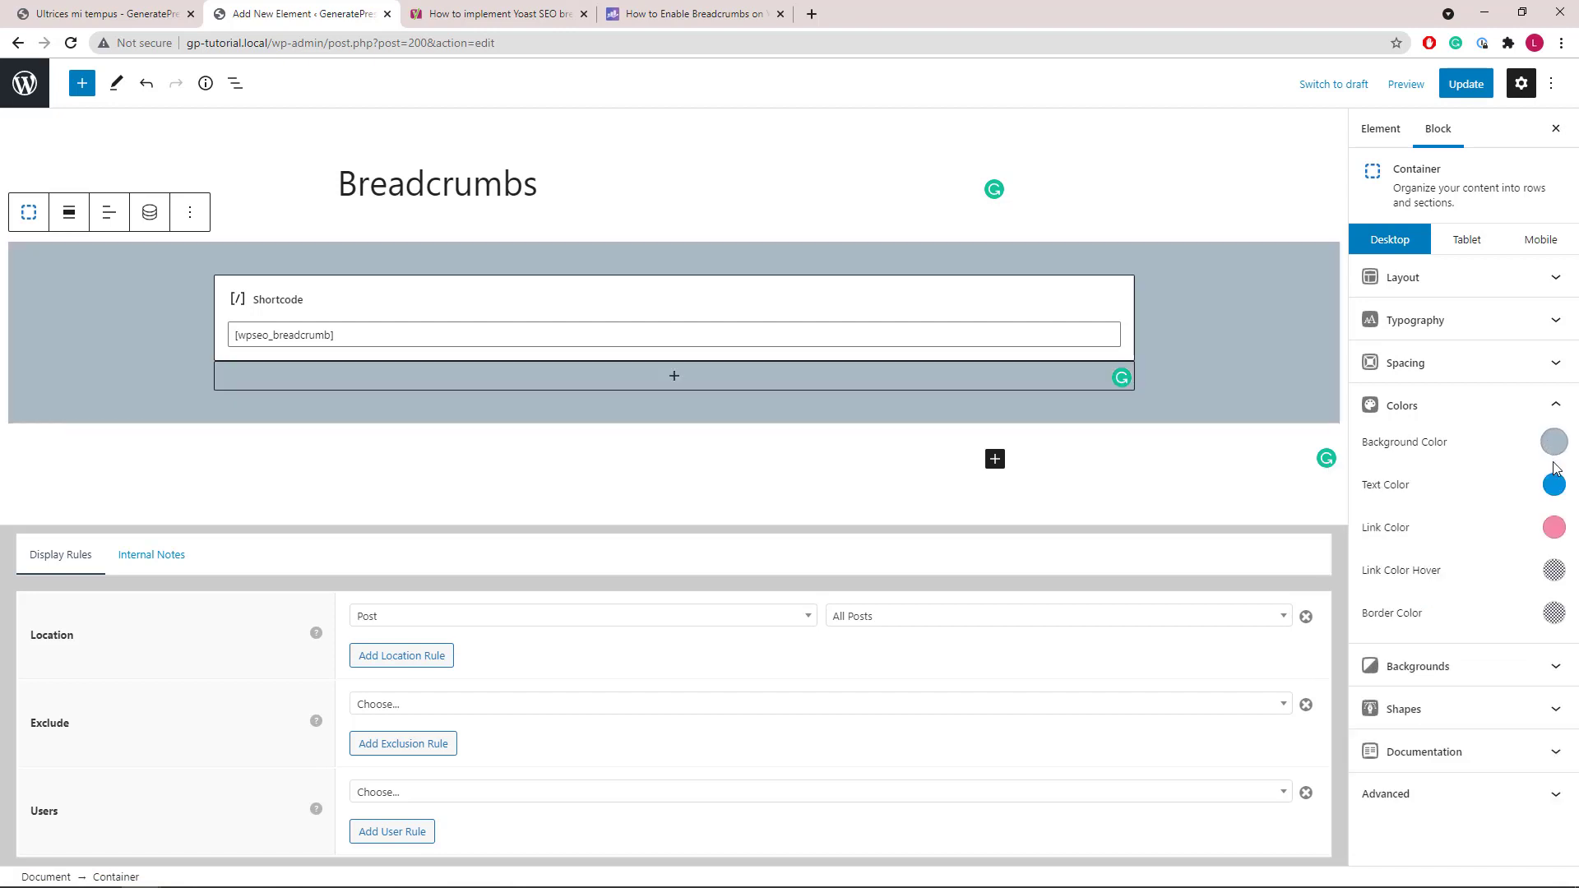
left_click(1553, 484)
left_click(1445, 422)
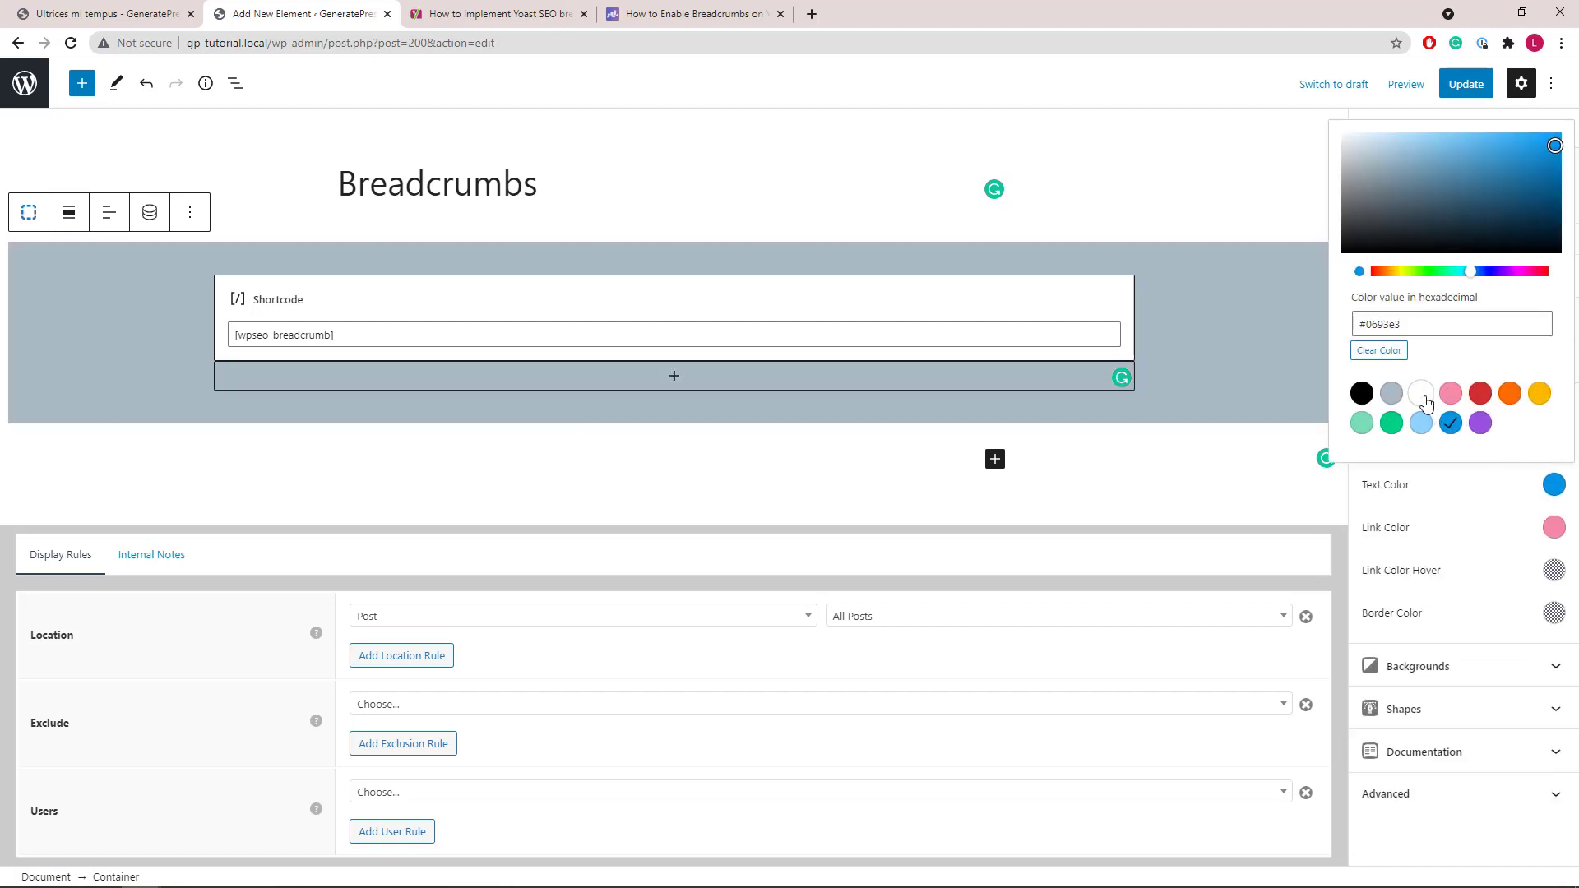
left_click(1421, 393)
left_click(1552, 530)
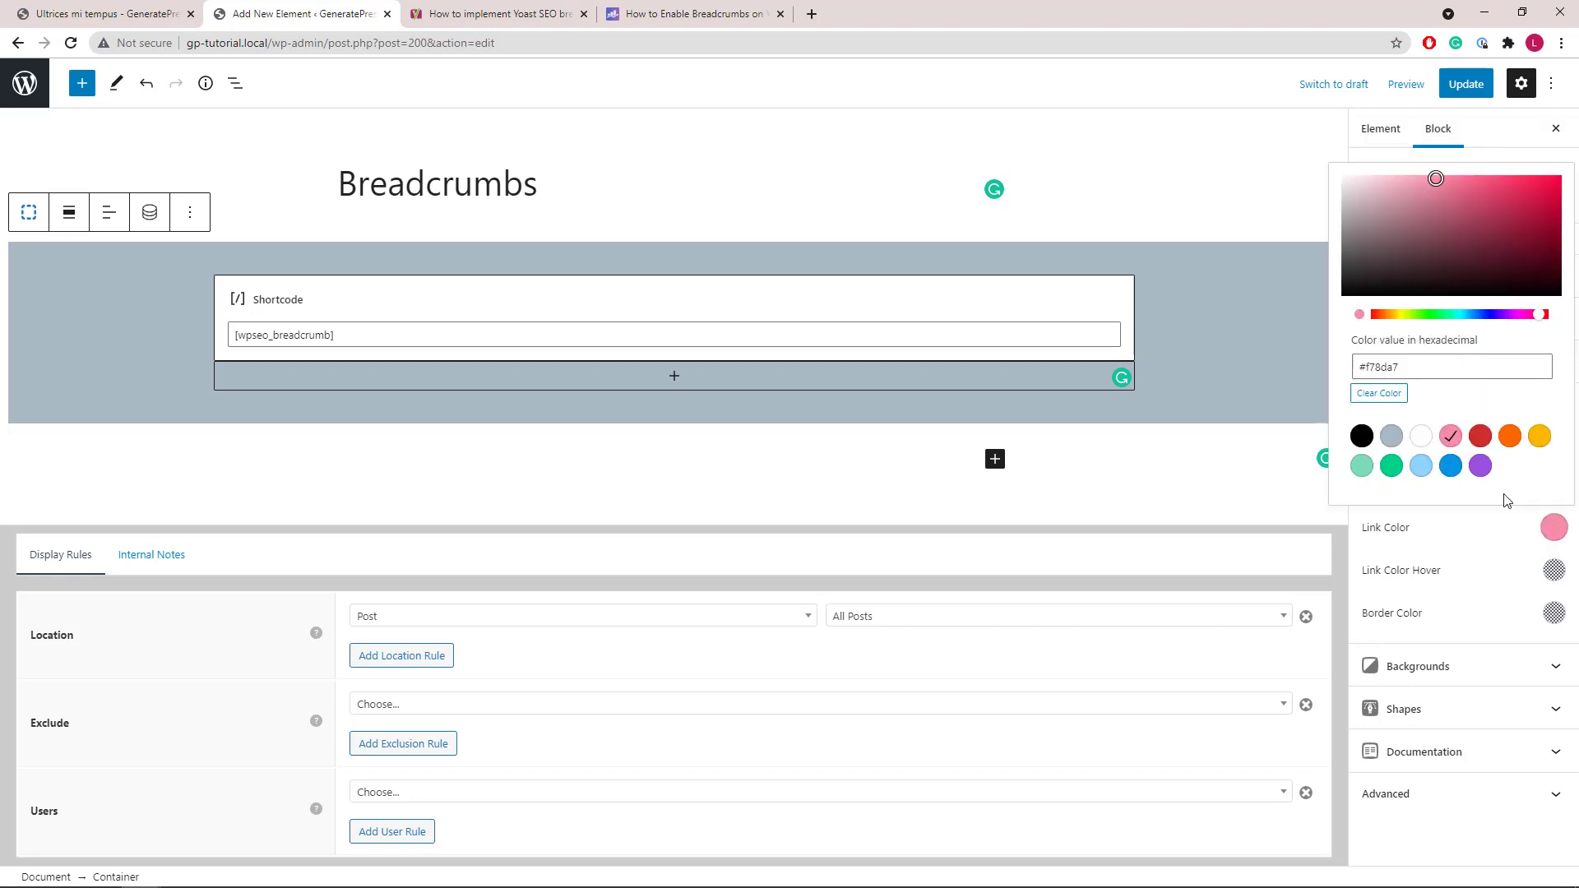
left_click(1421, 435)
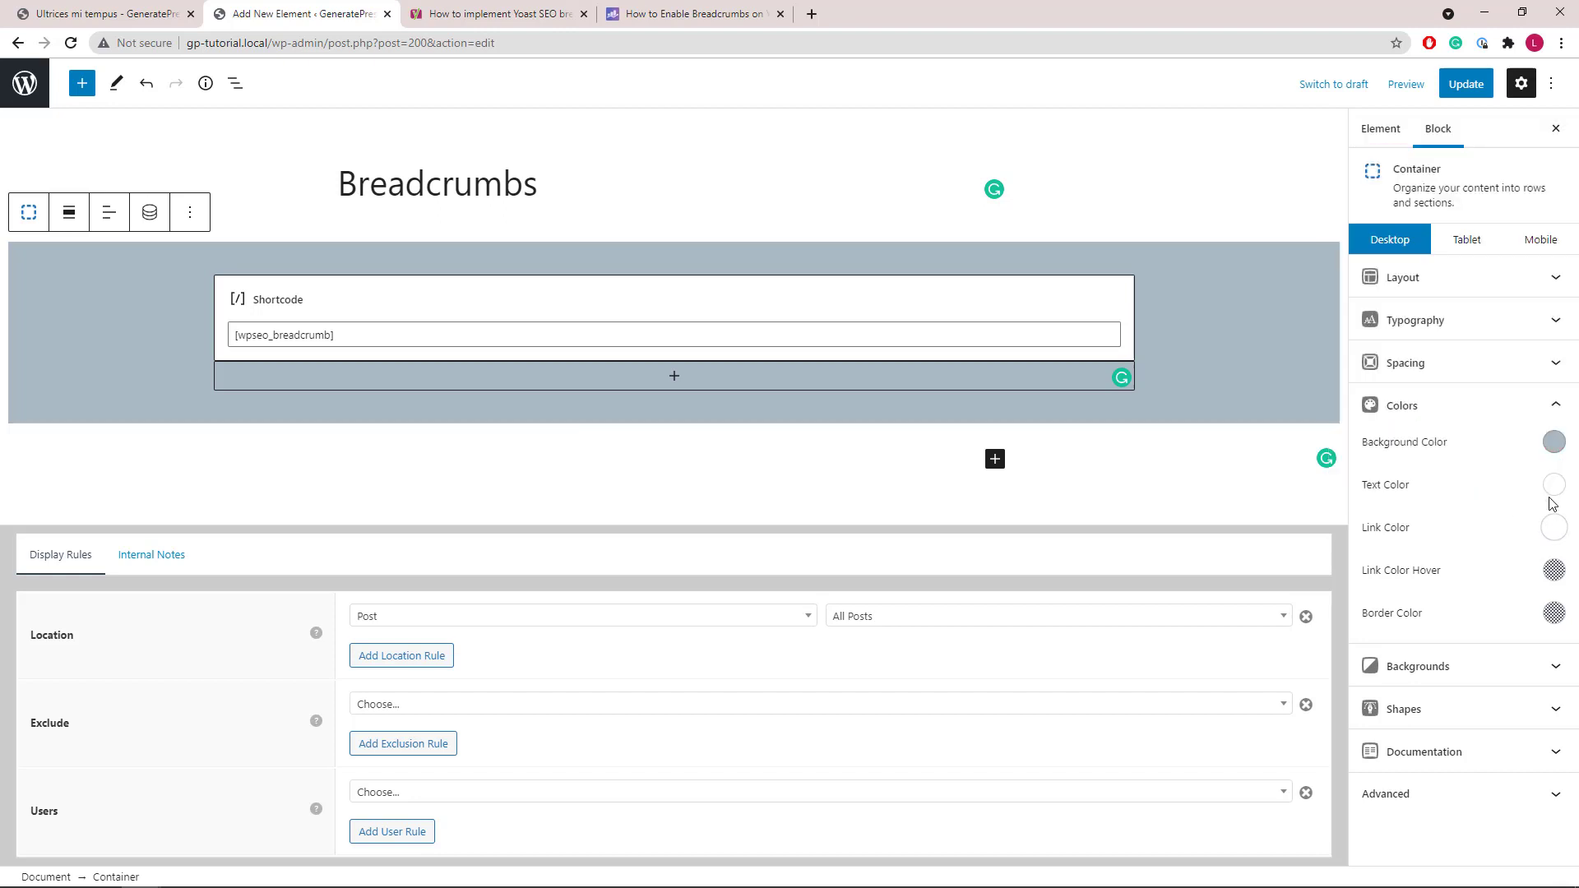
left_click(1555, 406)
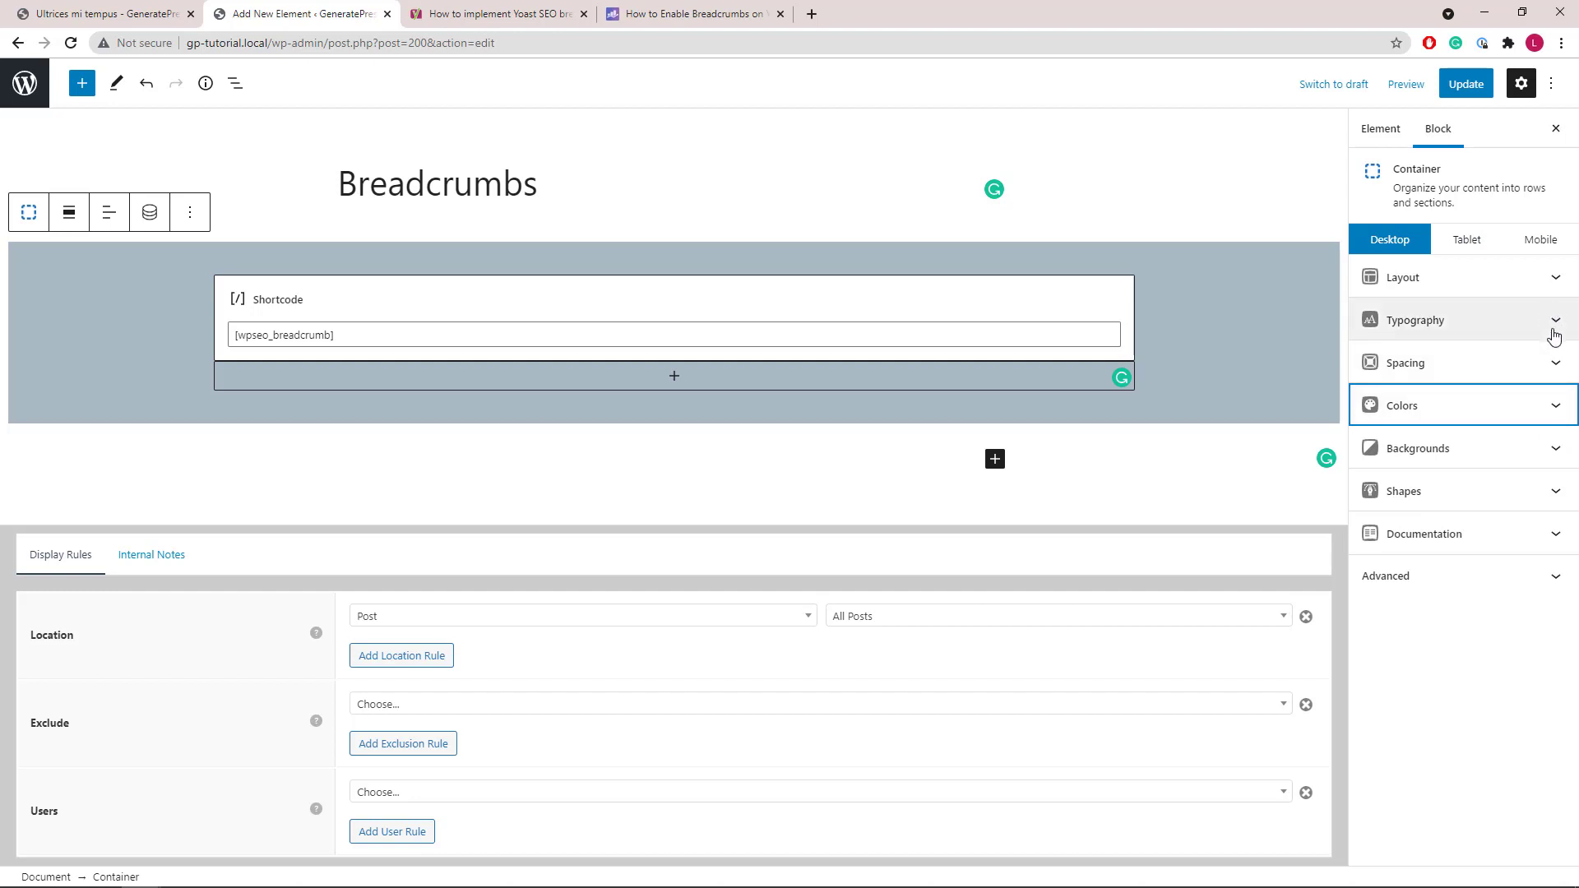
Step: Link the padding values, change them from 40 to 5 on all sides, and save
left_click(1557, 364)
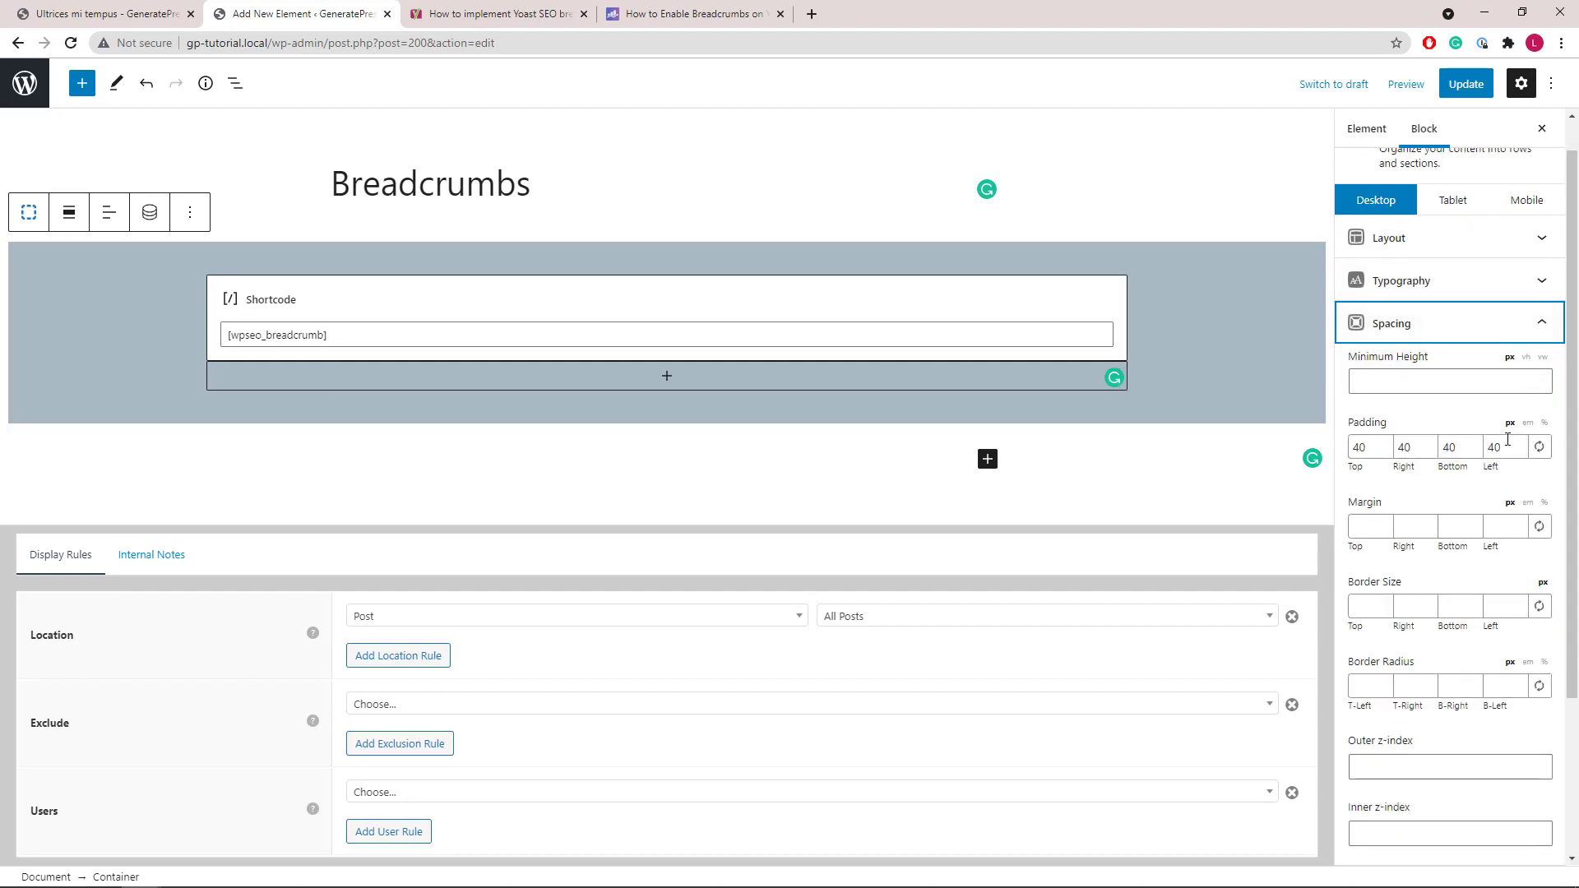
left_click(1538, 447)
left_click_drag(1368, 448, 1340, 453)
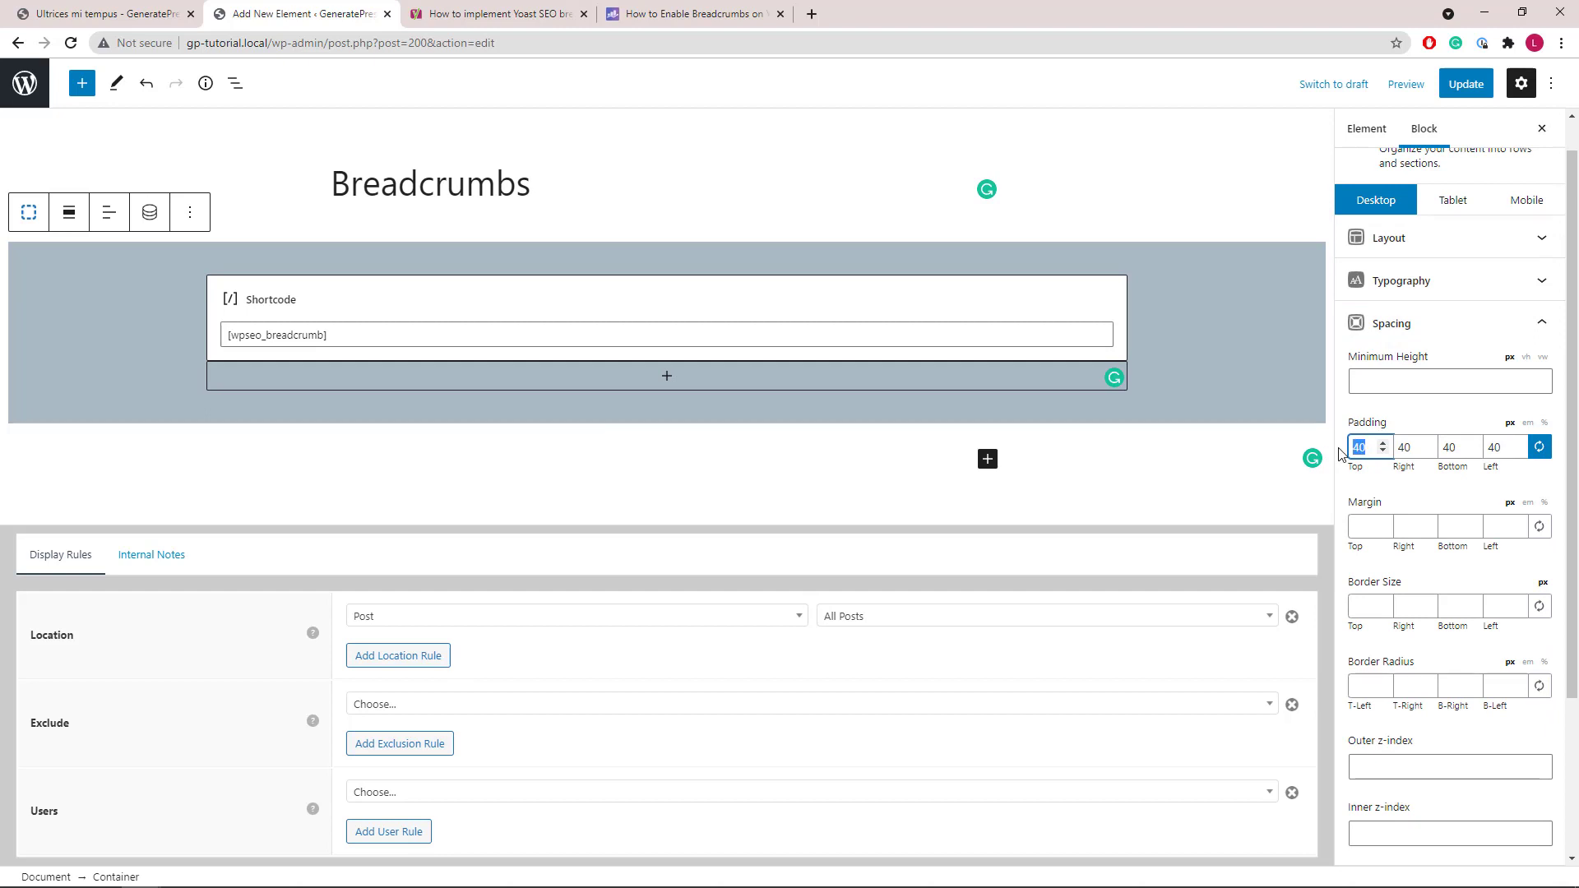
type("5")
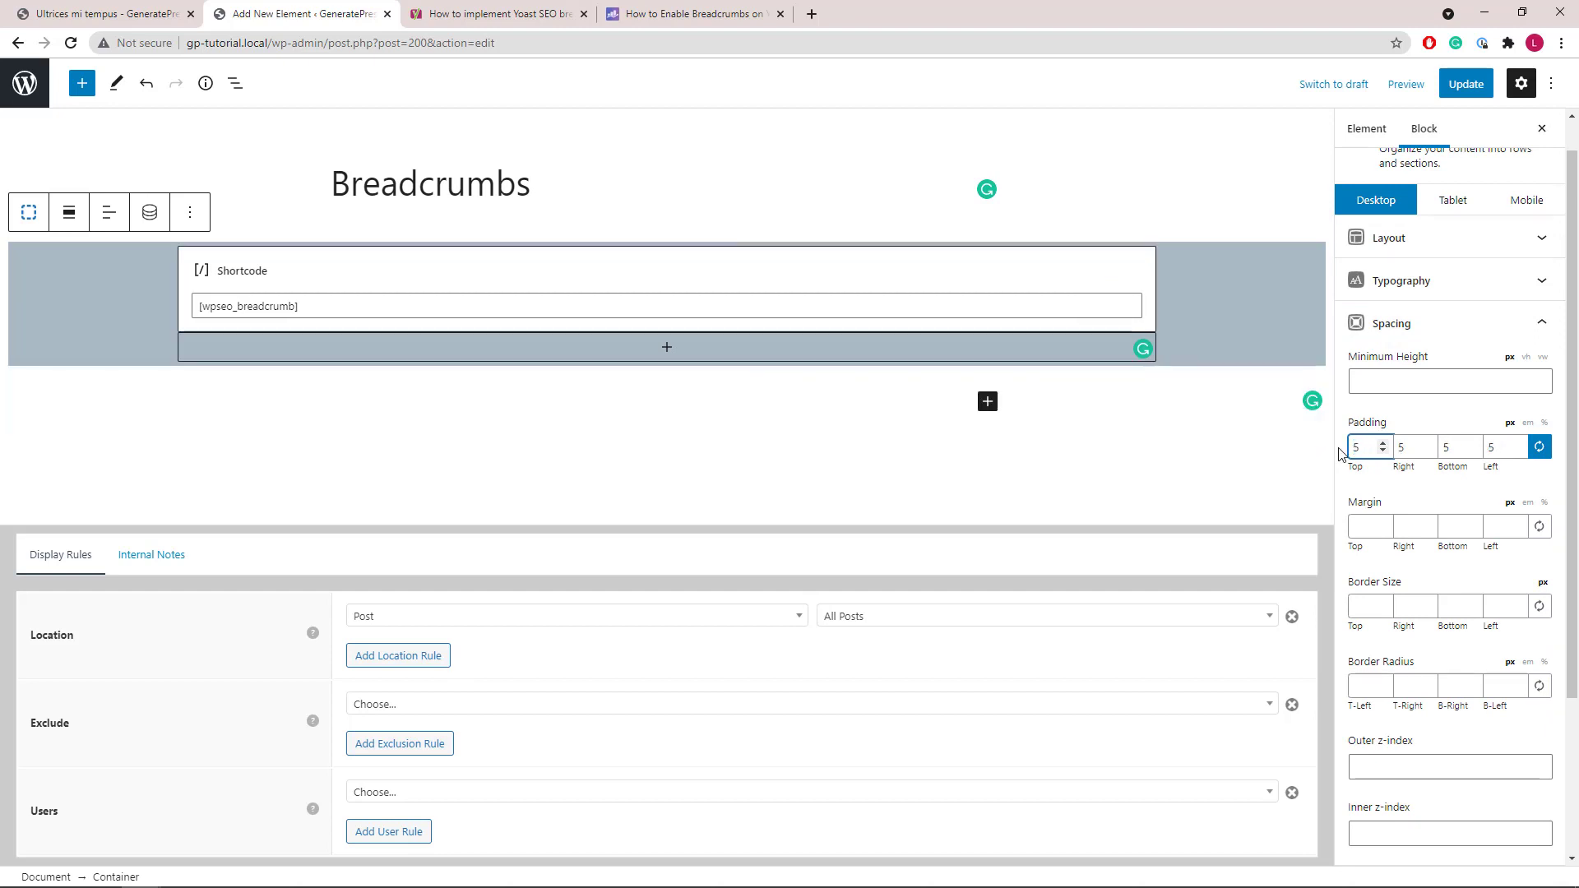
left_click(1540, 335)
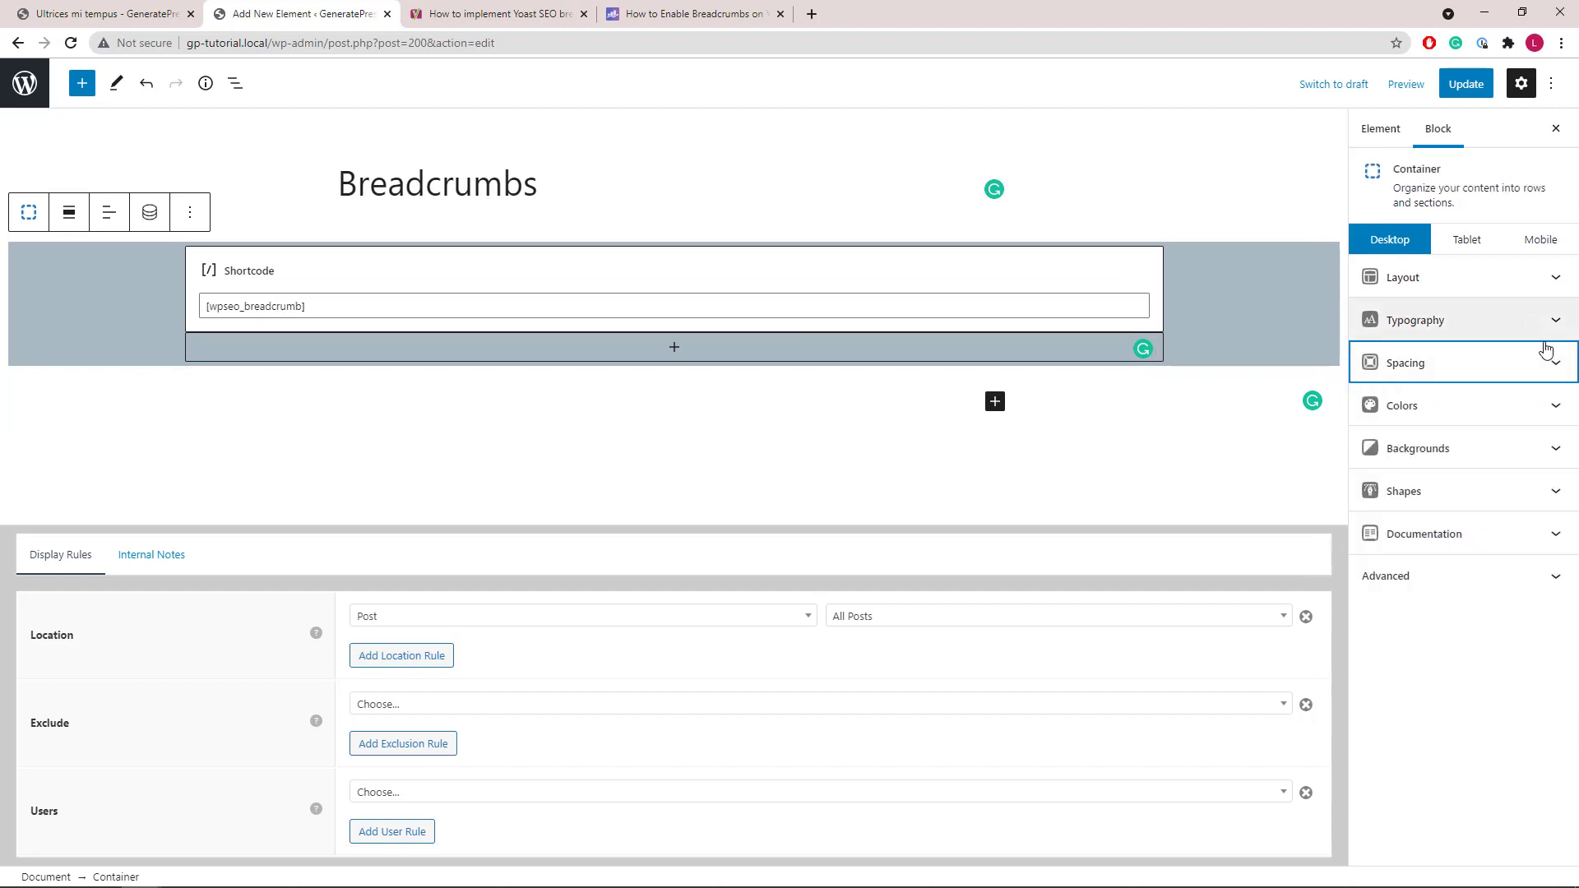
left_click(1461, 85)
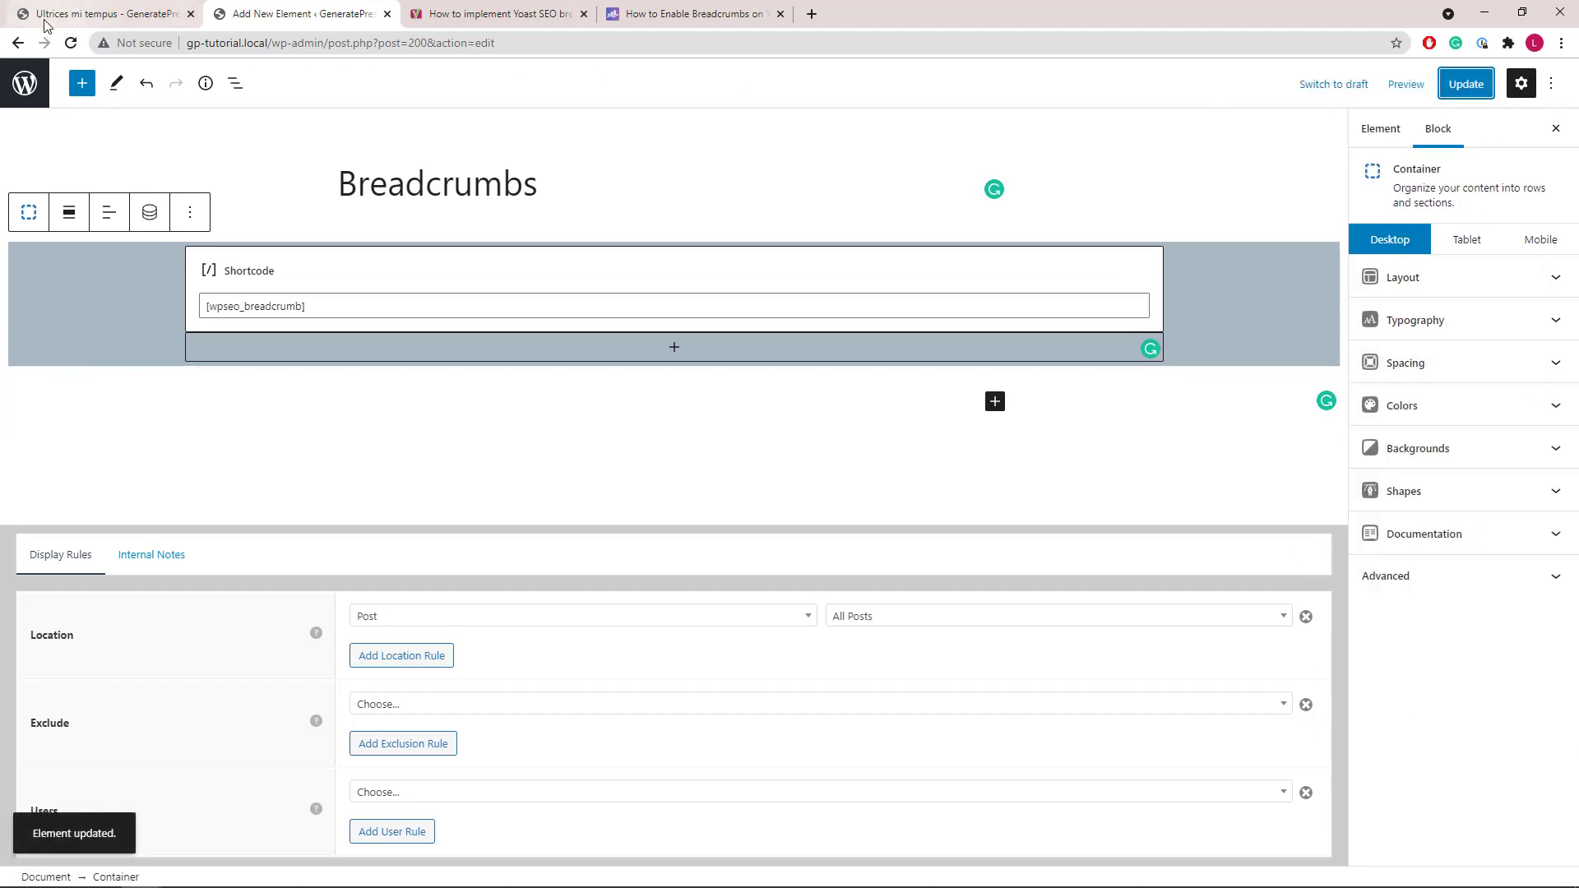
Step: Reload the post to check the breadcrumb bar with reduced padding
left_click(91, 14)
left_click(70, 43)
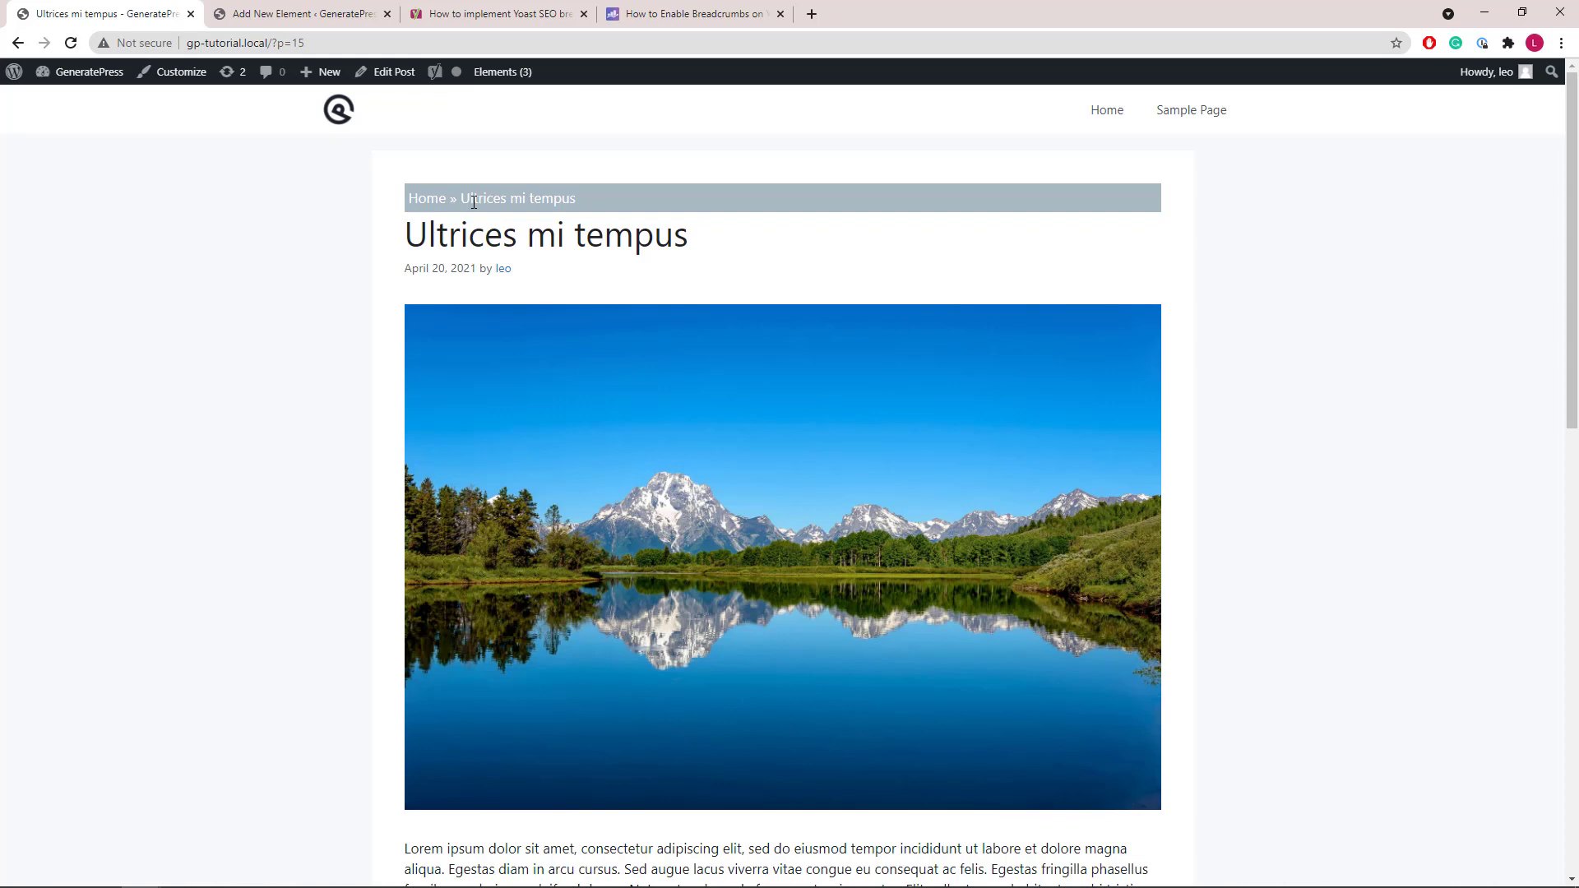
left_click(224, 15)
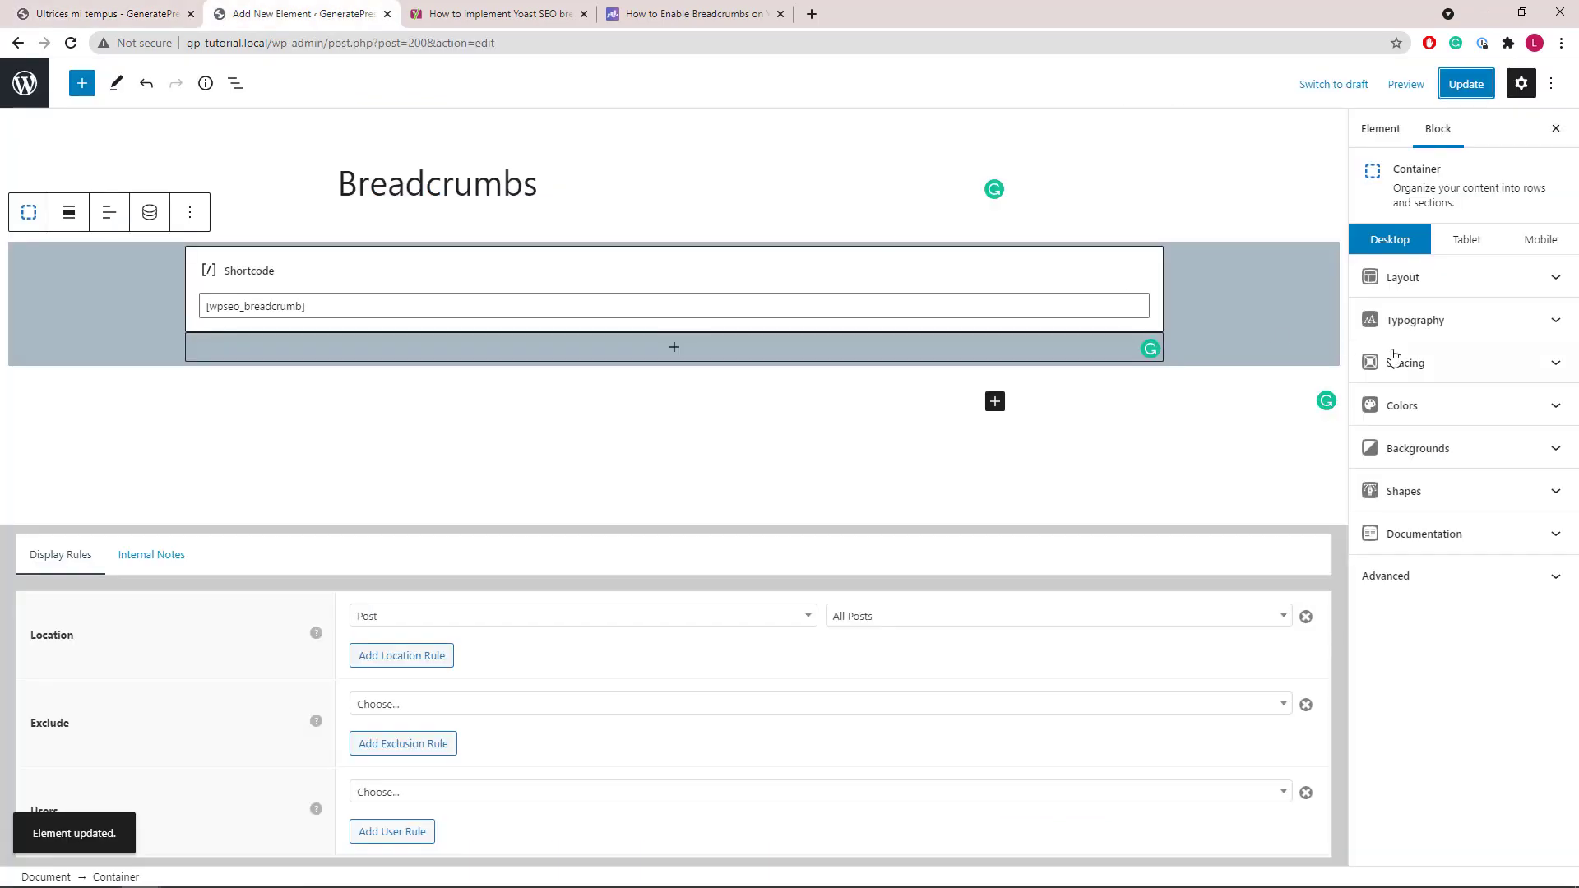
Step: Set the container's bottom margin to 10 px, save, and check the post
left_click(1506, 373)
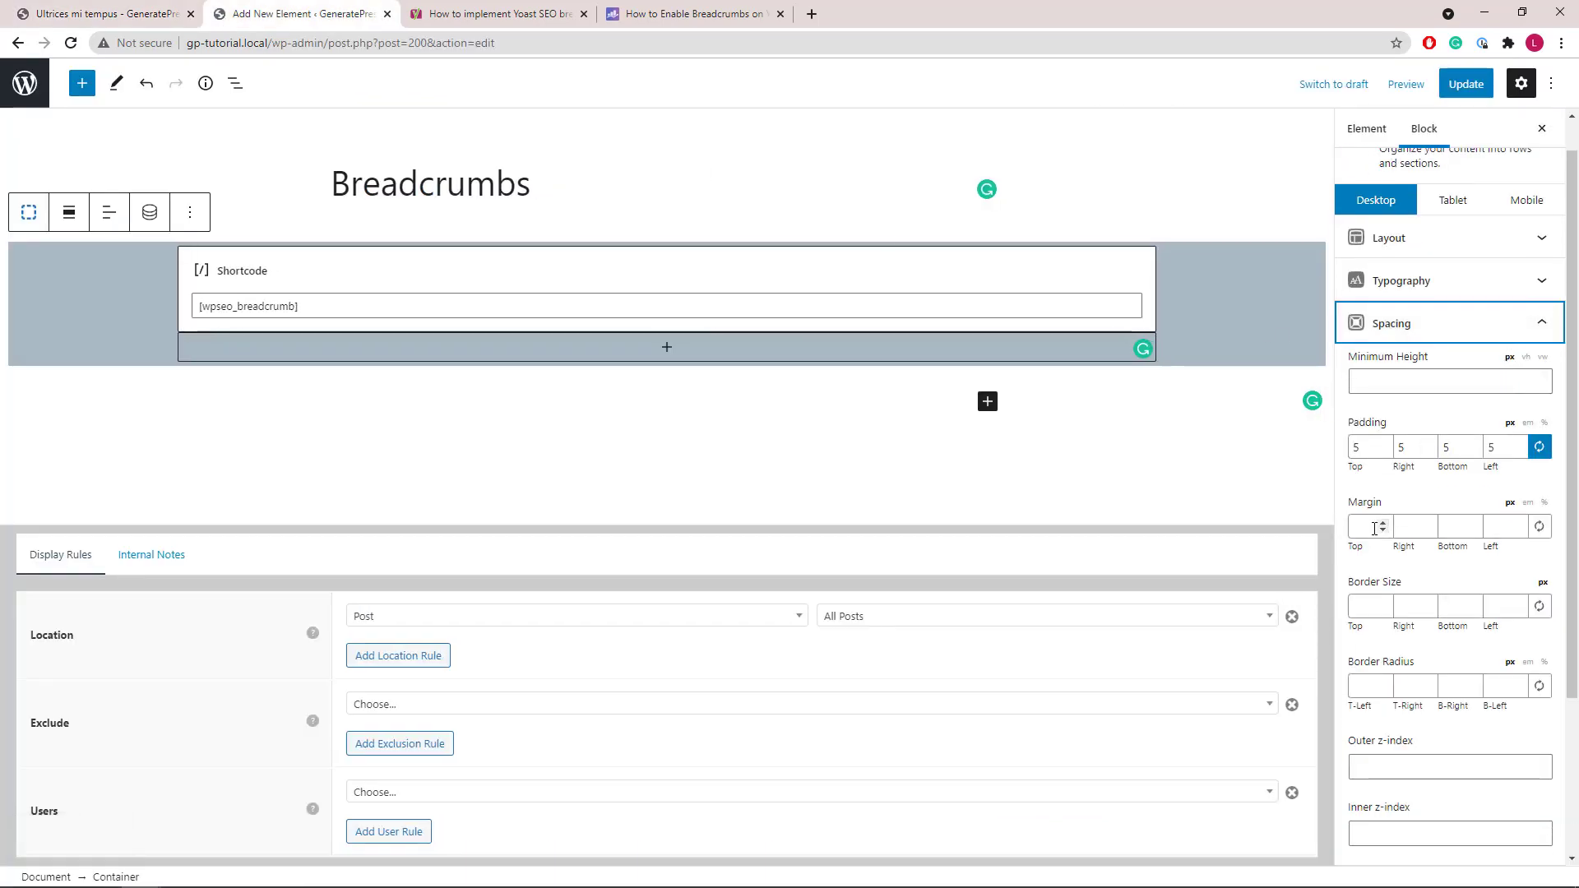
left_click(1445, 529)
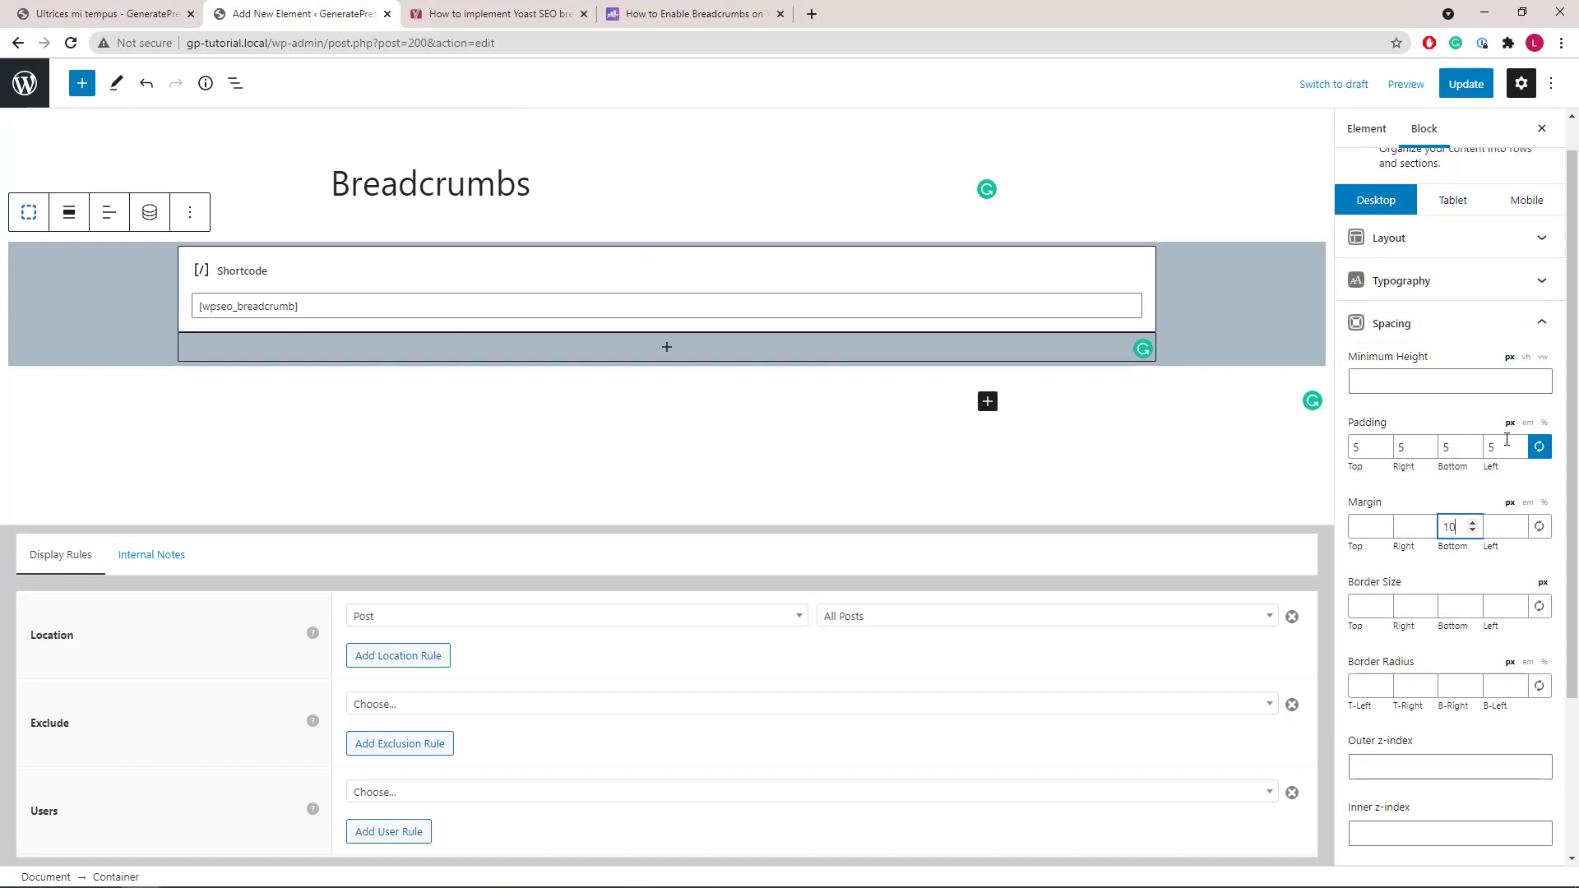
left_click(1465, 83)
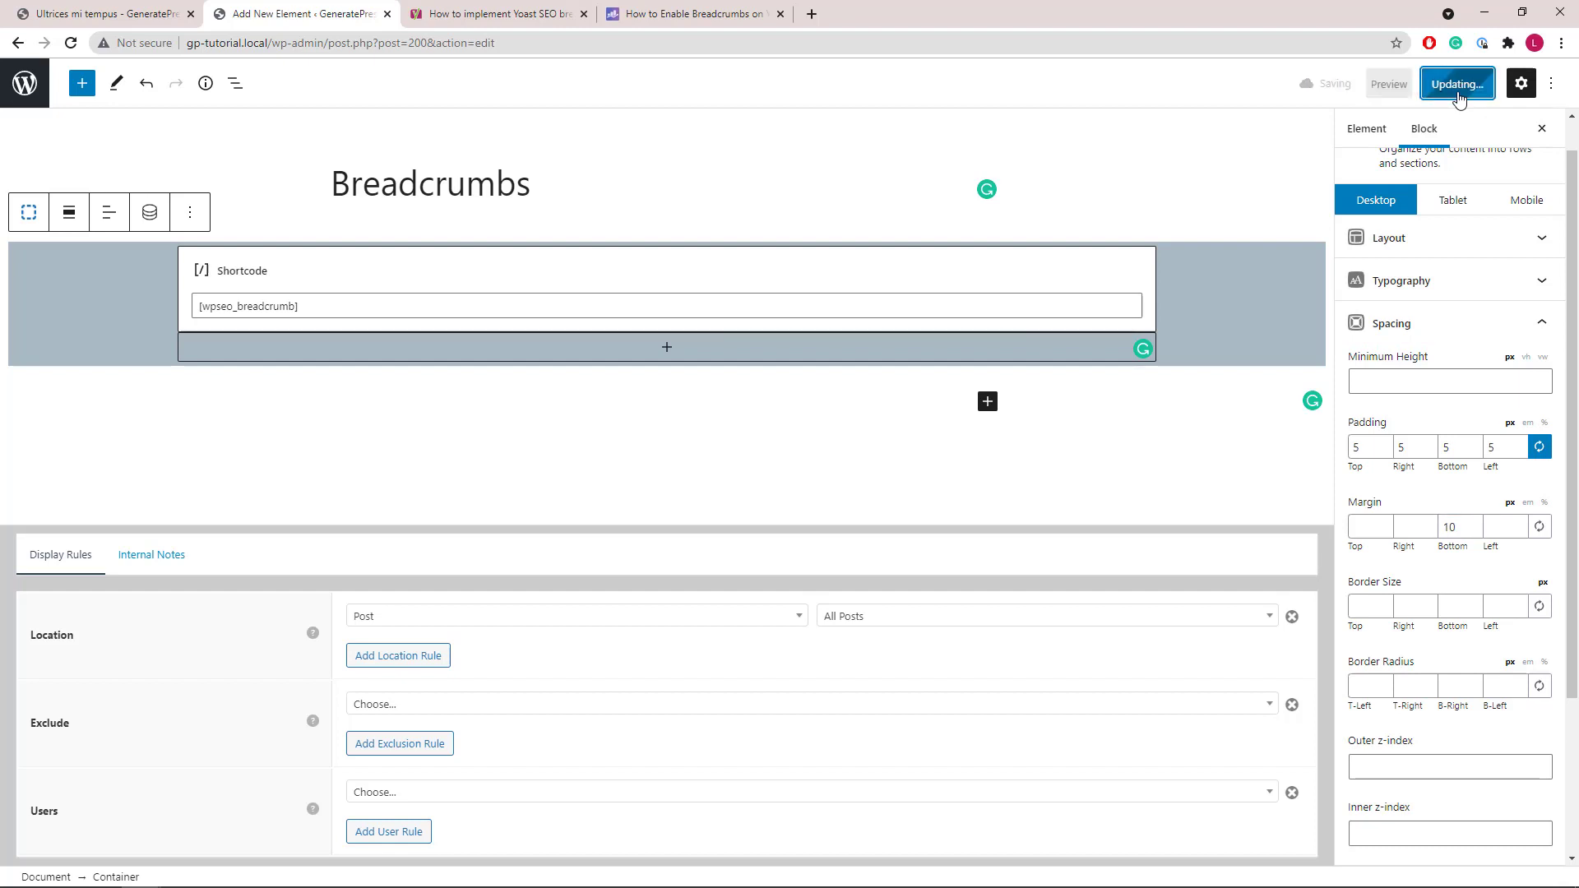
left_click(23, 16)
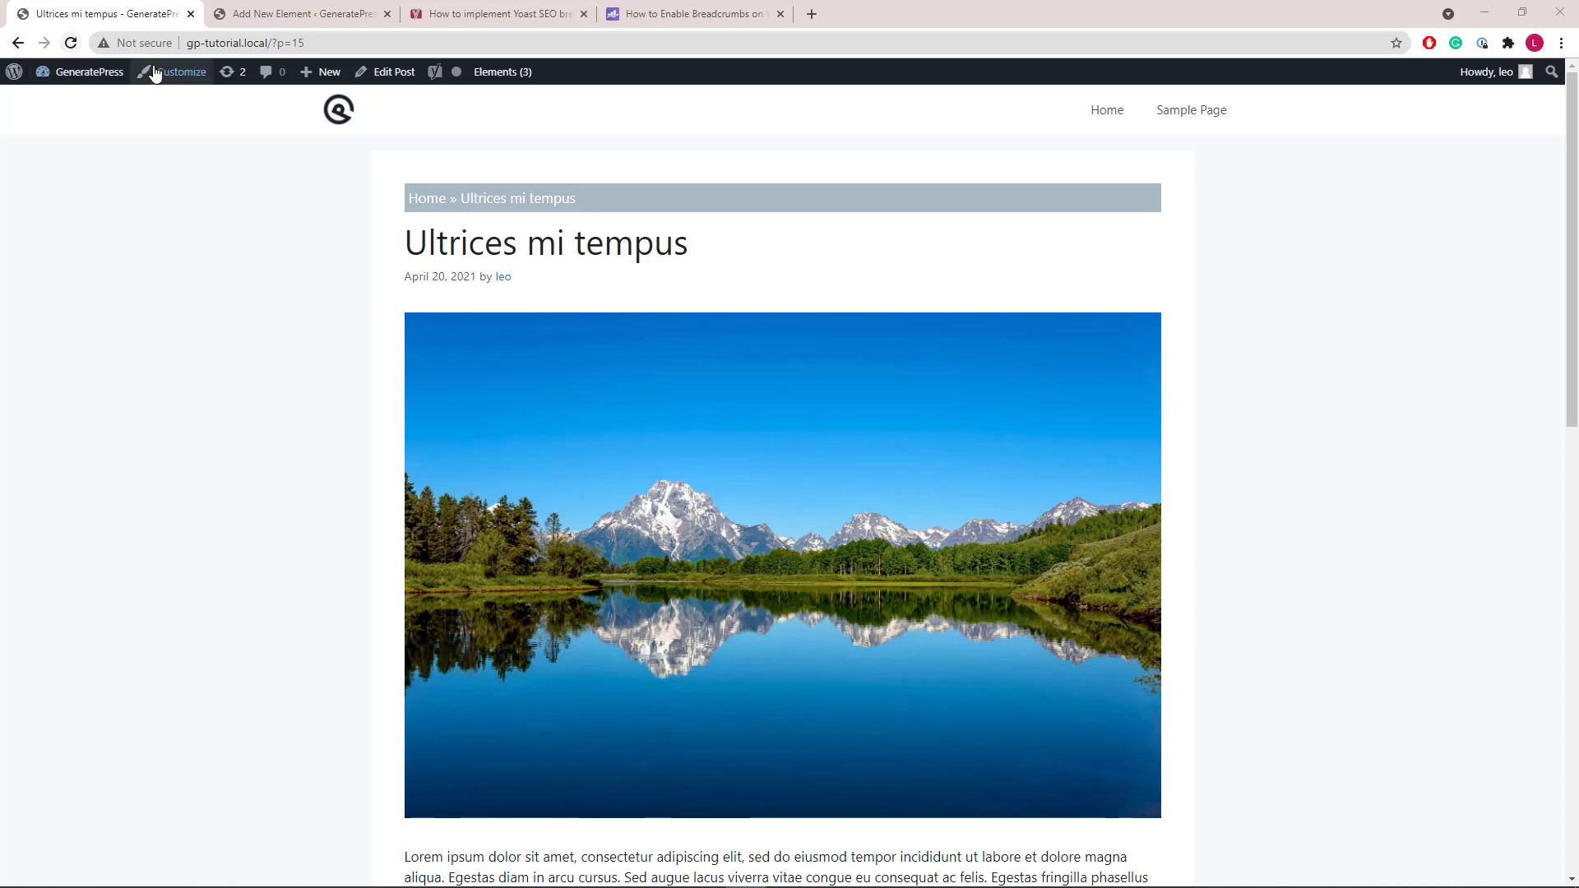
left_click(220, 18)
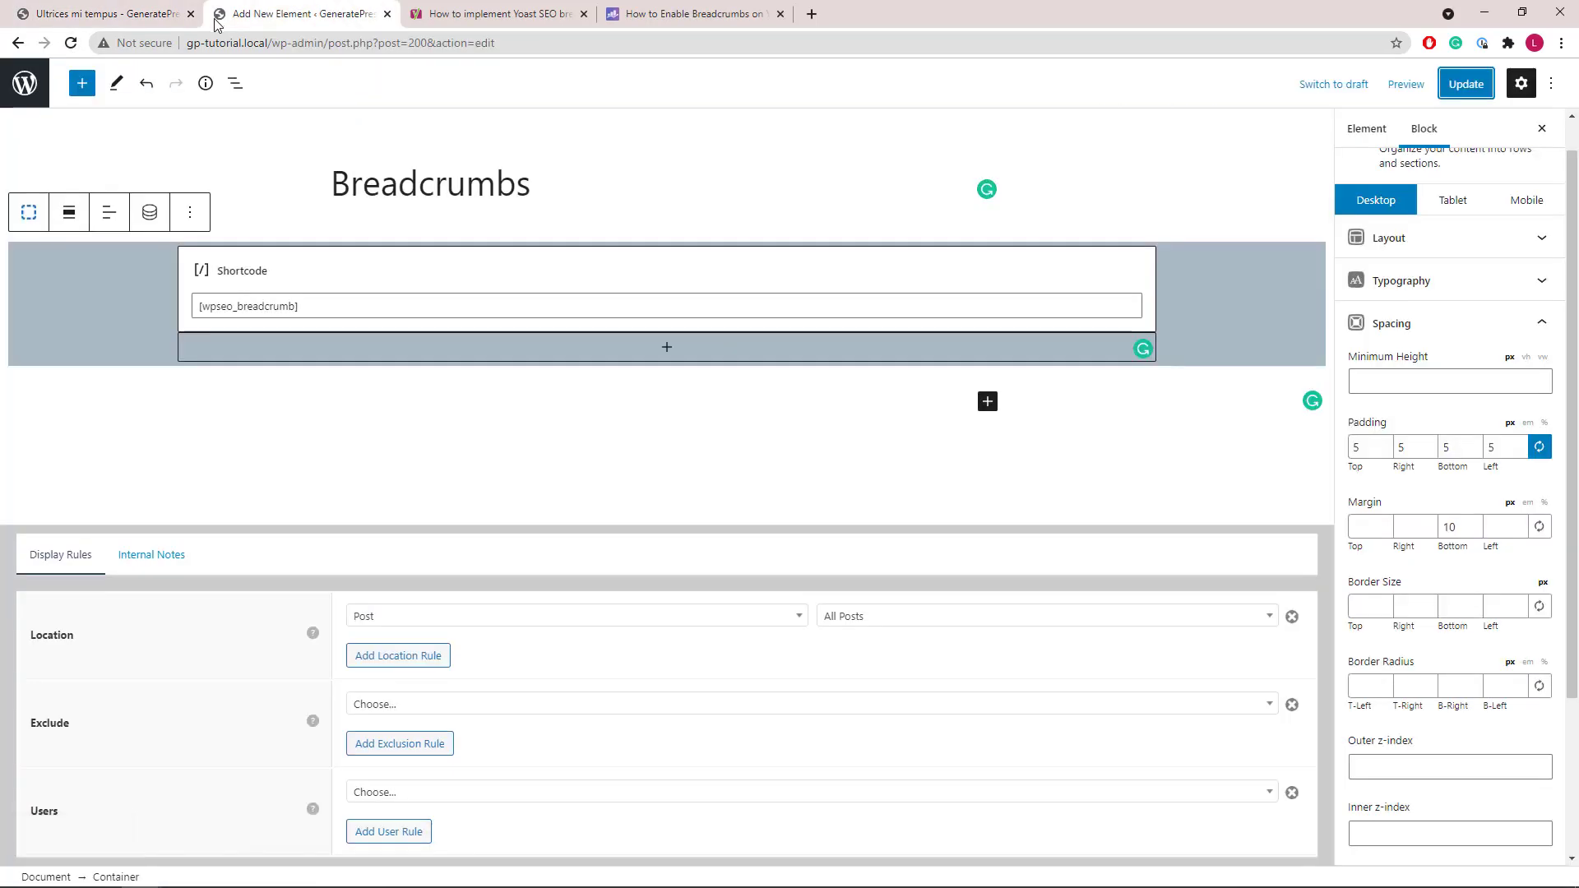
Step: Switch the Breadcrumbs element to Draft via Quick Edit
left_click(27, 96)
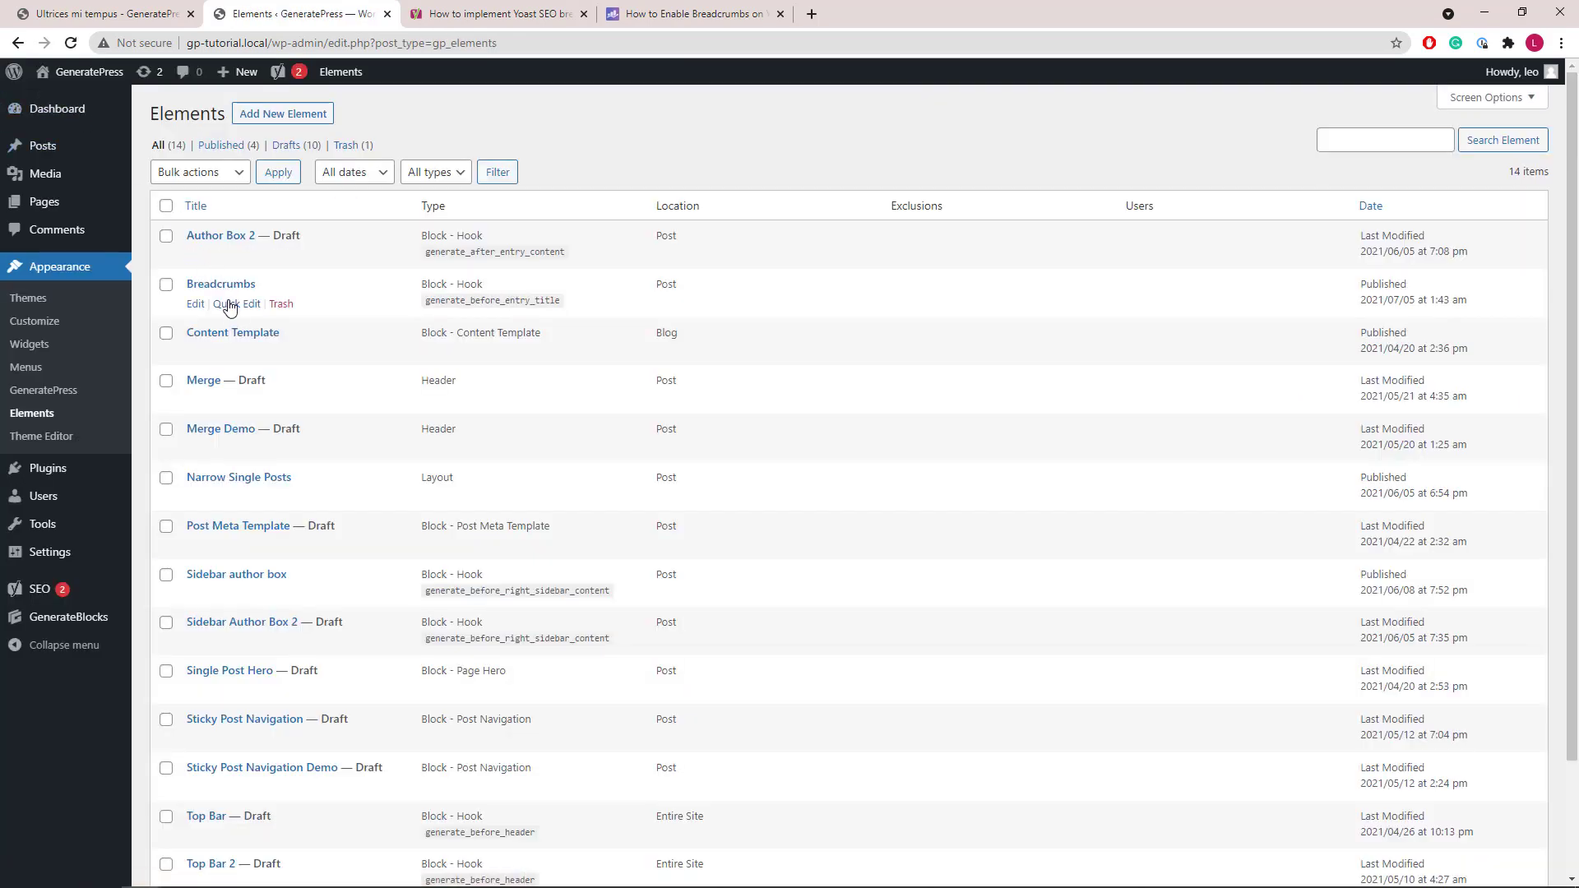
left_click(231, 302)
left_click(942, 321)
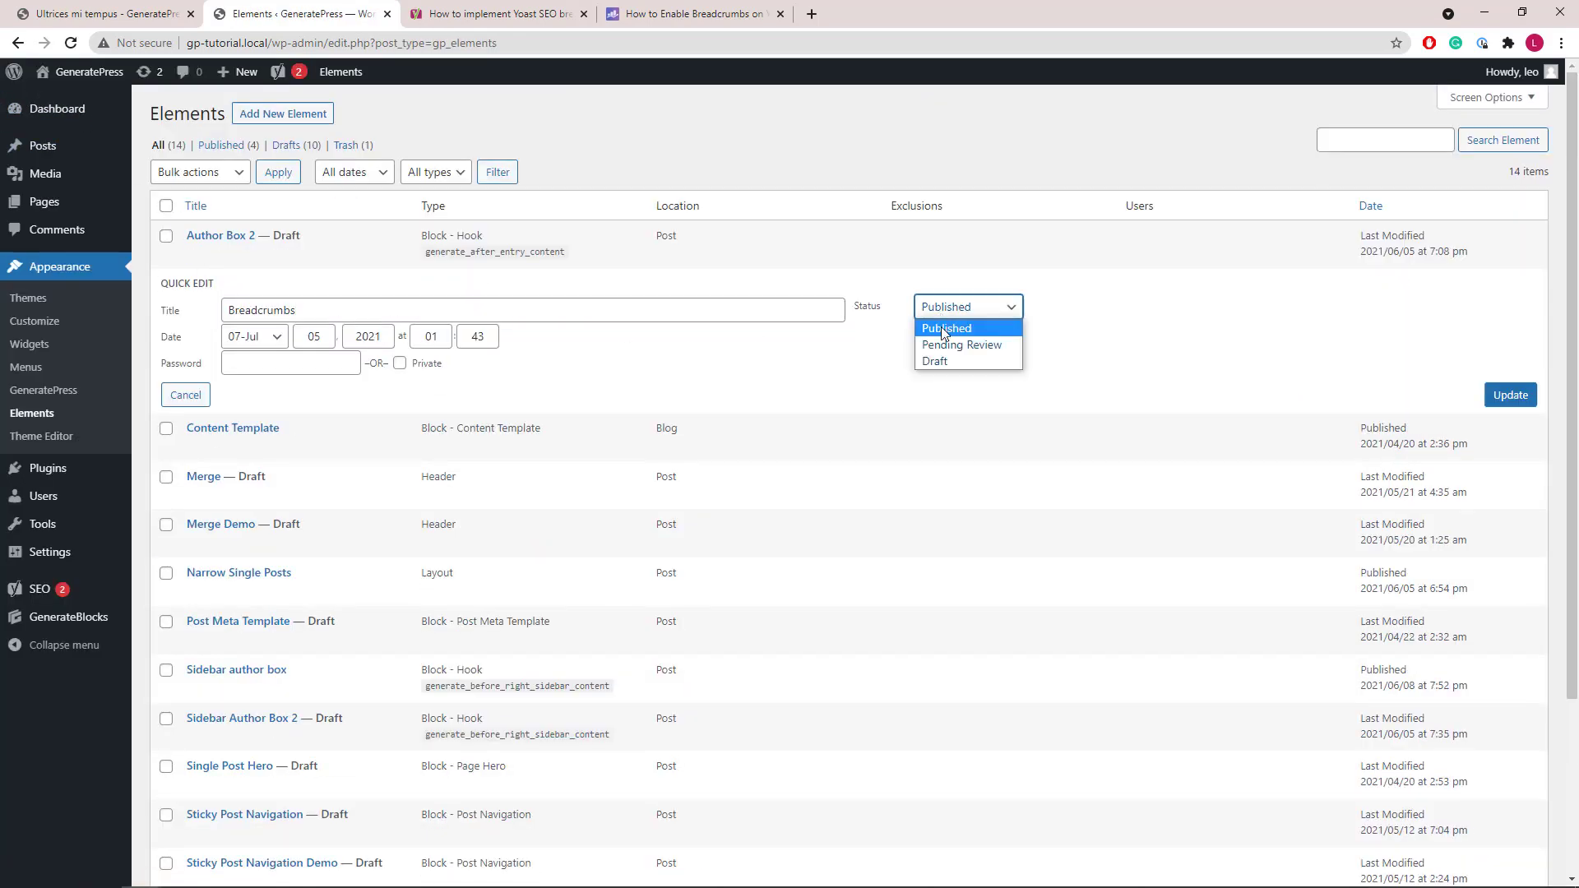
left_click(939, 357)
left_click(1510, 396)
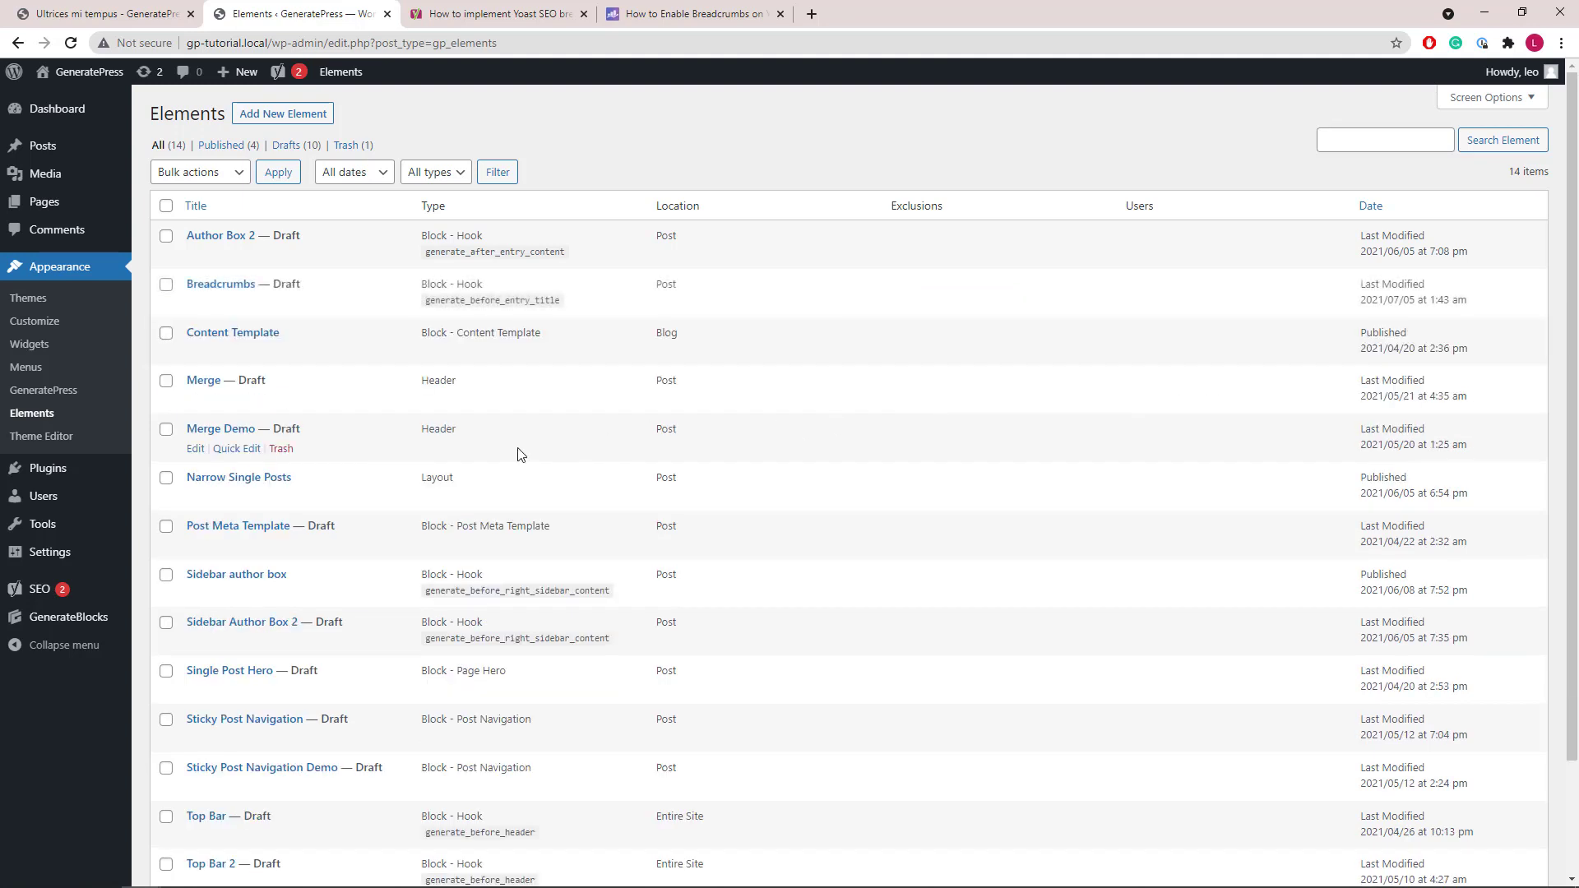
Step: Open the Single Post Hero element in a new tab and publish it
scroll(264, 543, "down", 2)
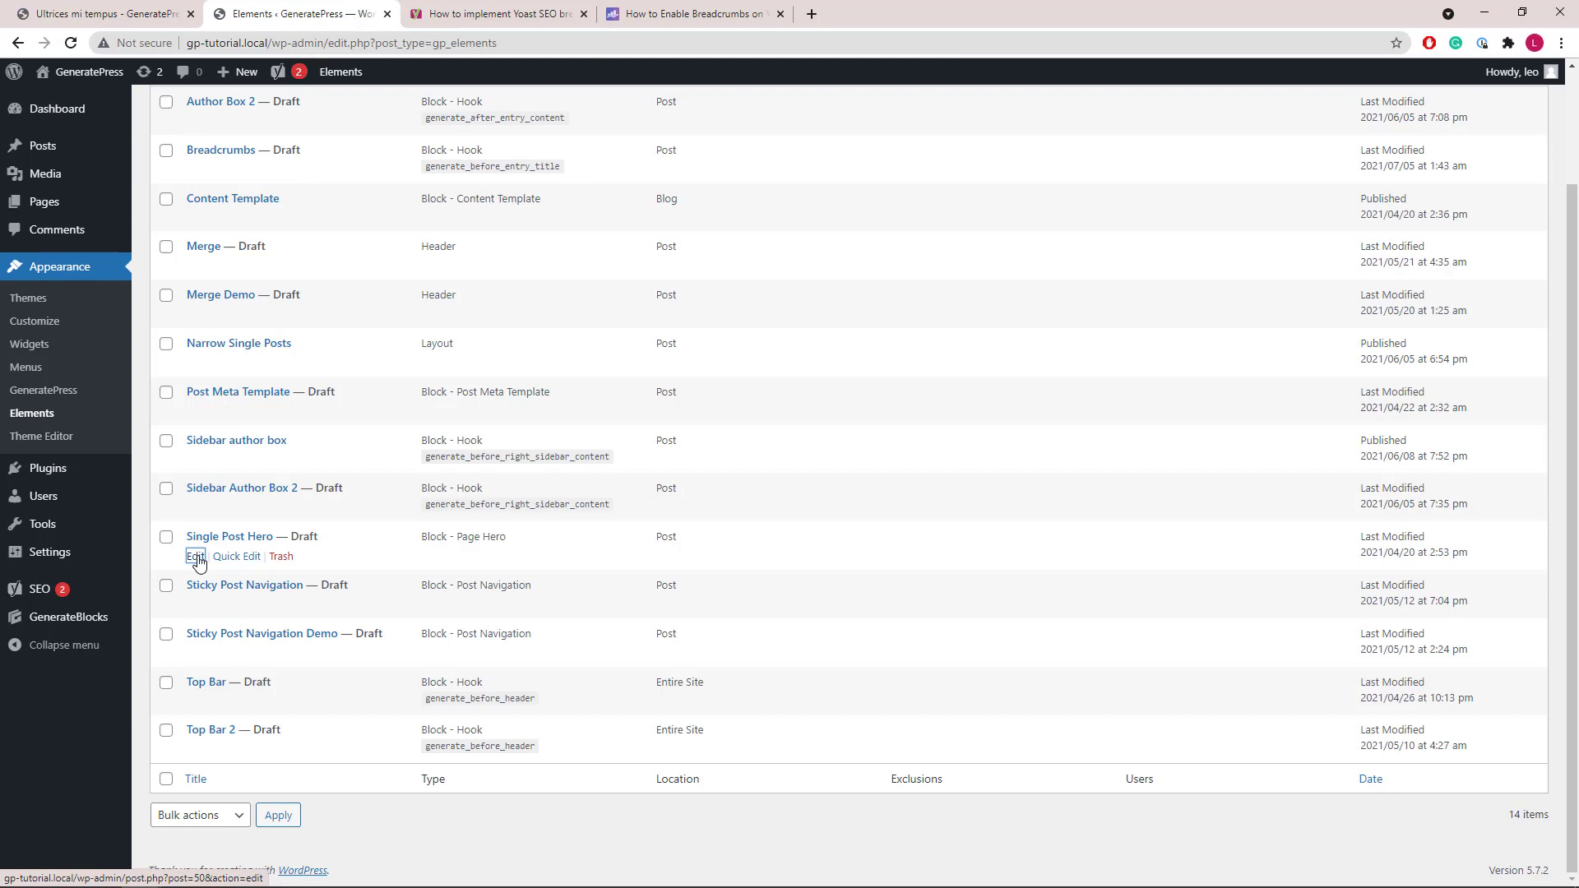
left_click(197, 560, "ctrl")
left_click(418, 17)
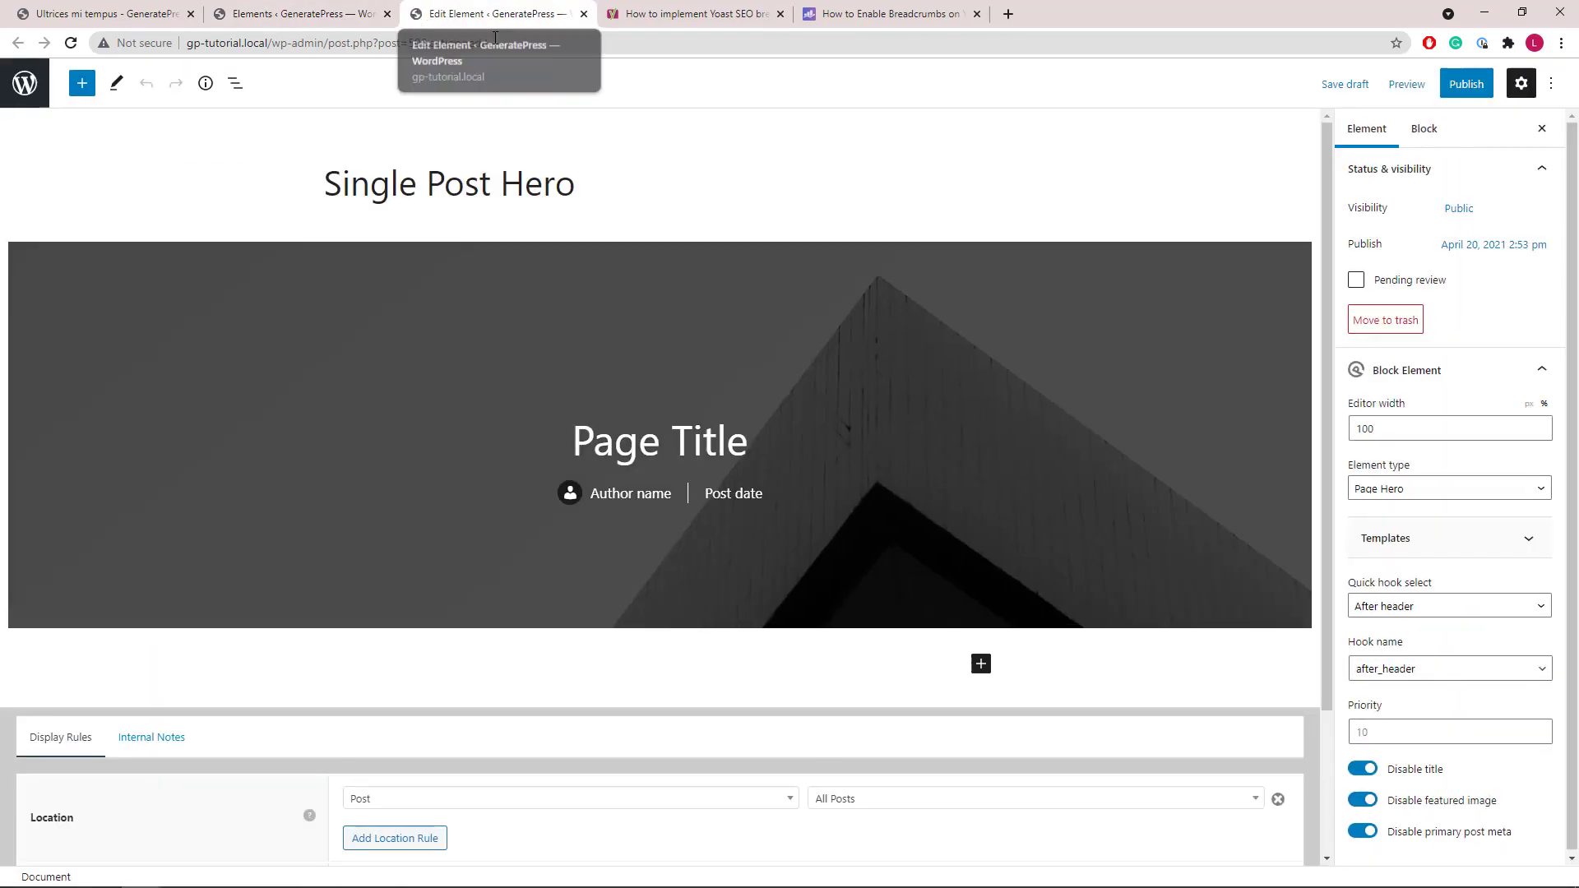
left_click(1463, 84)
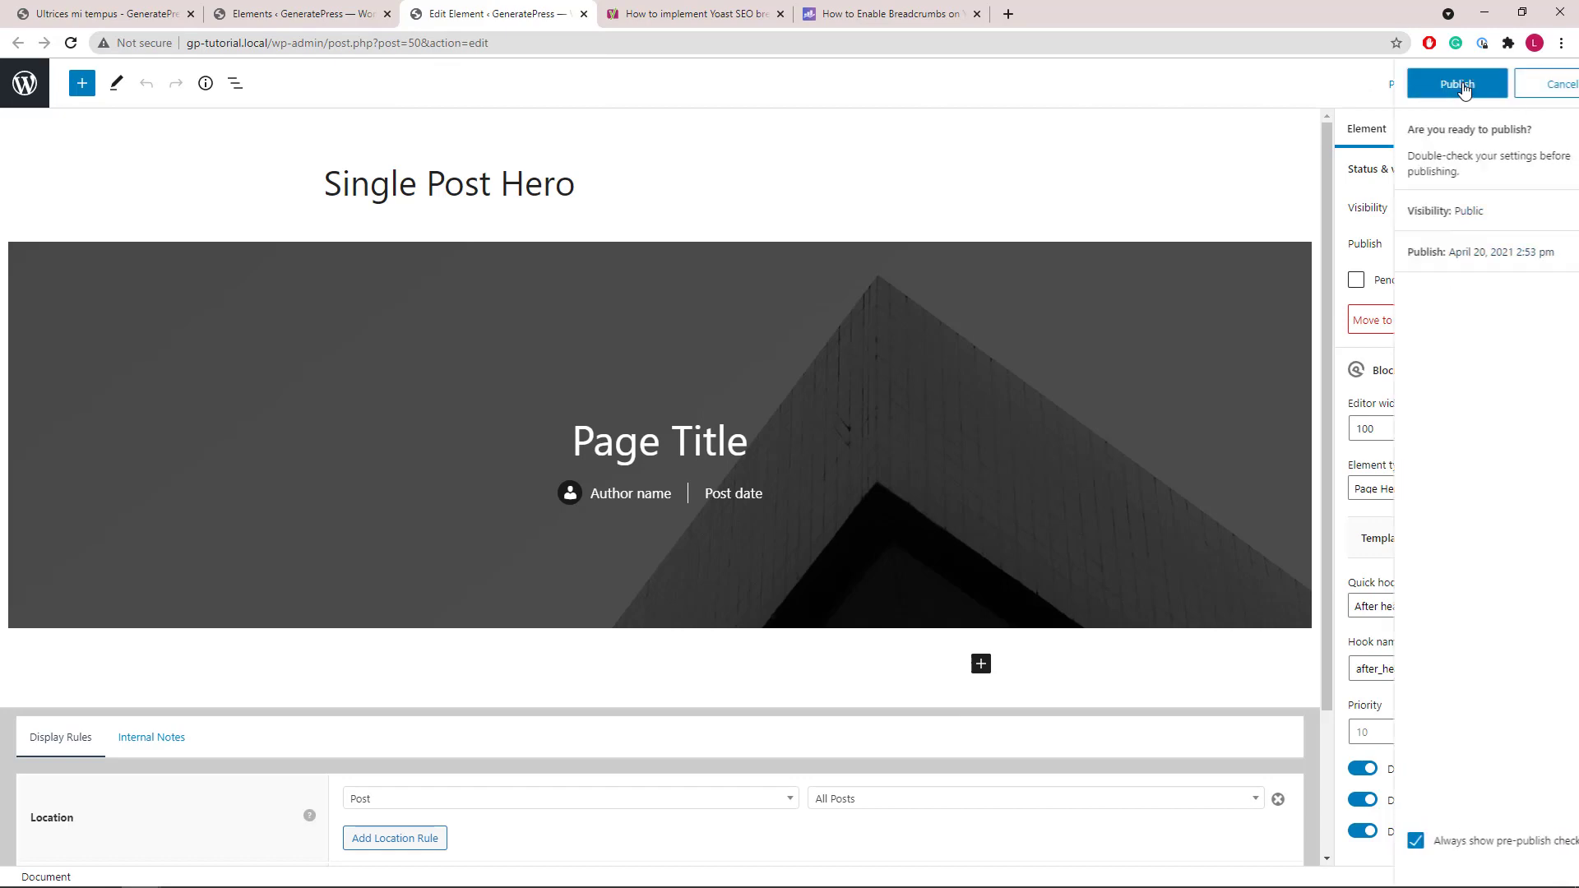
left_click(1420, 85)
Step: Reload the post to view the new full-width image hero
left_click(106, 14)
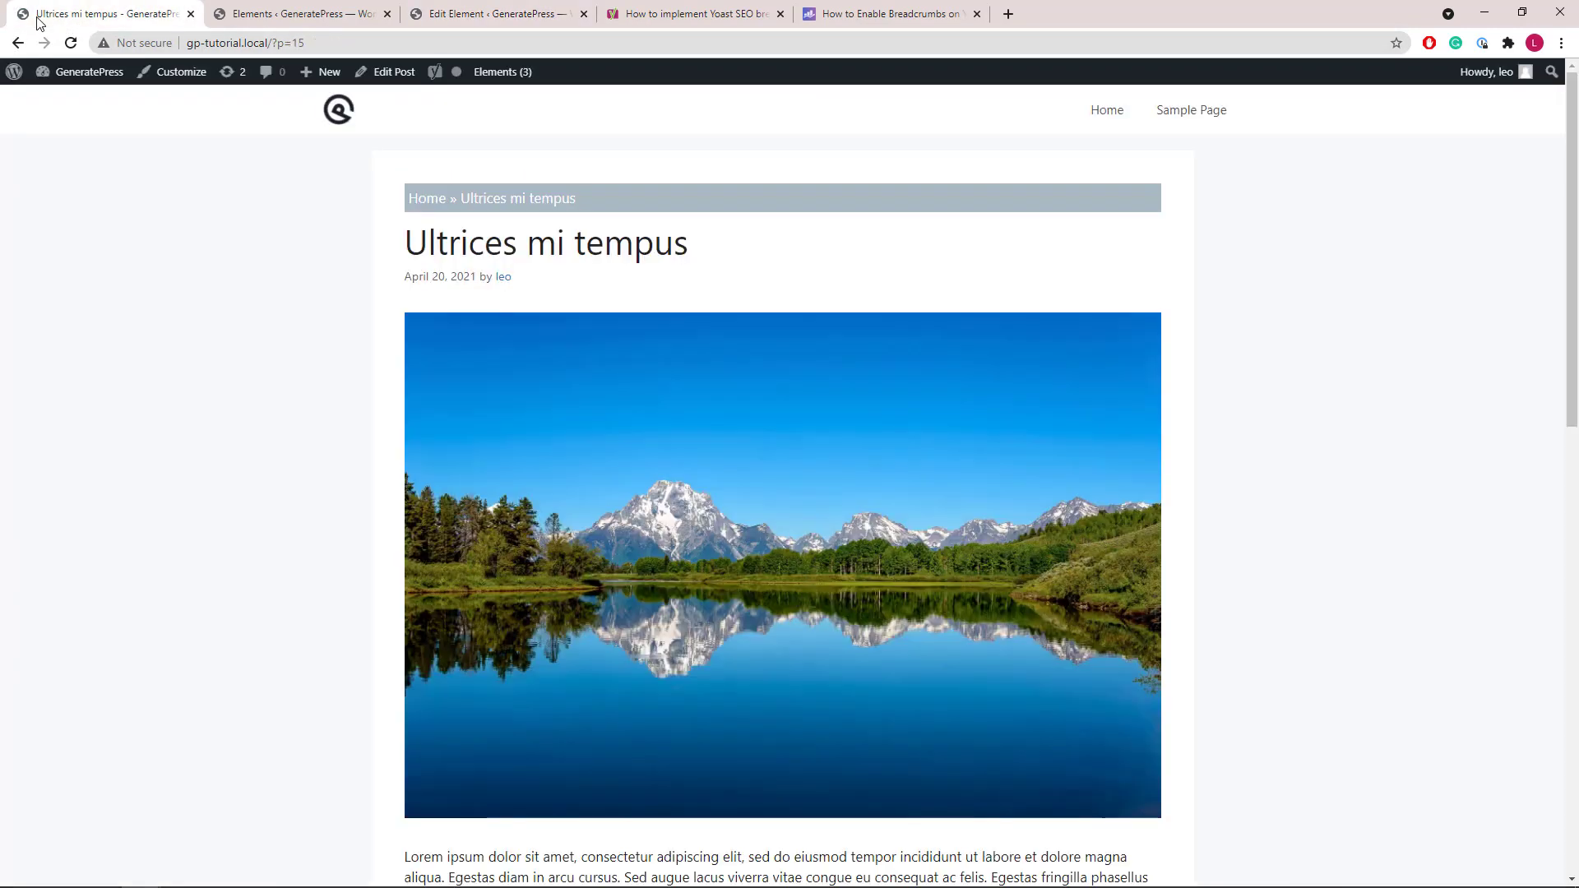
left_click(71, 43)
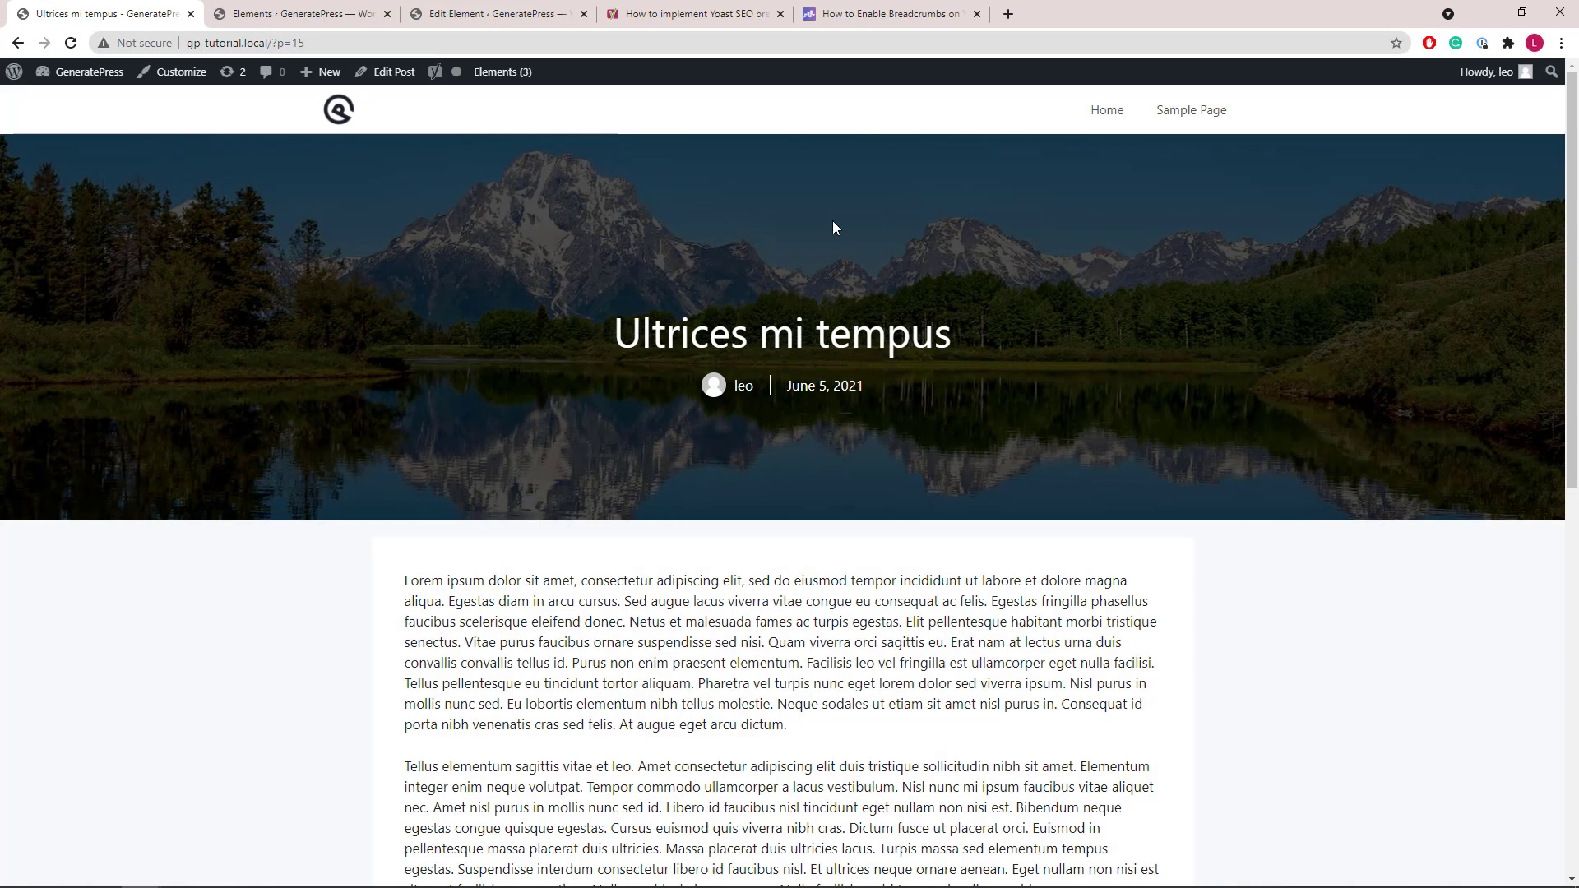
left_click(416, 17)
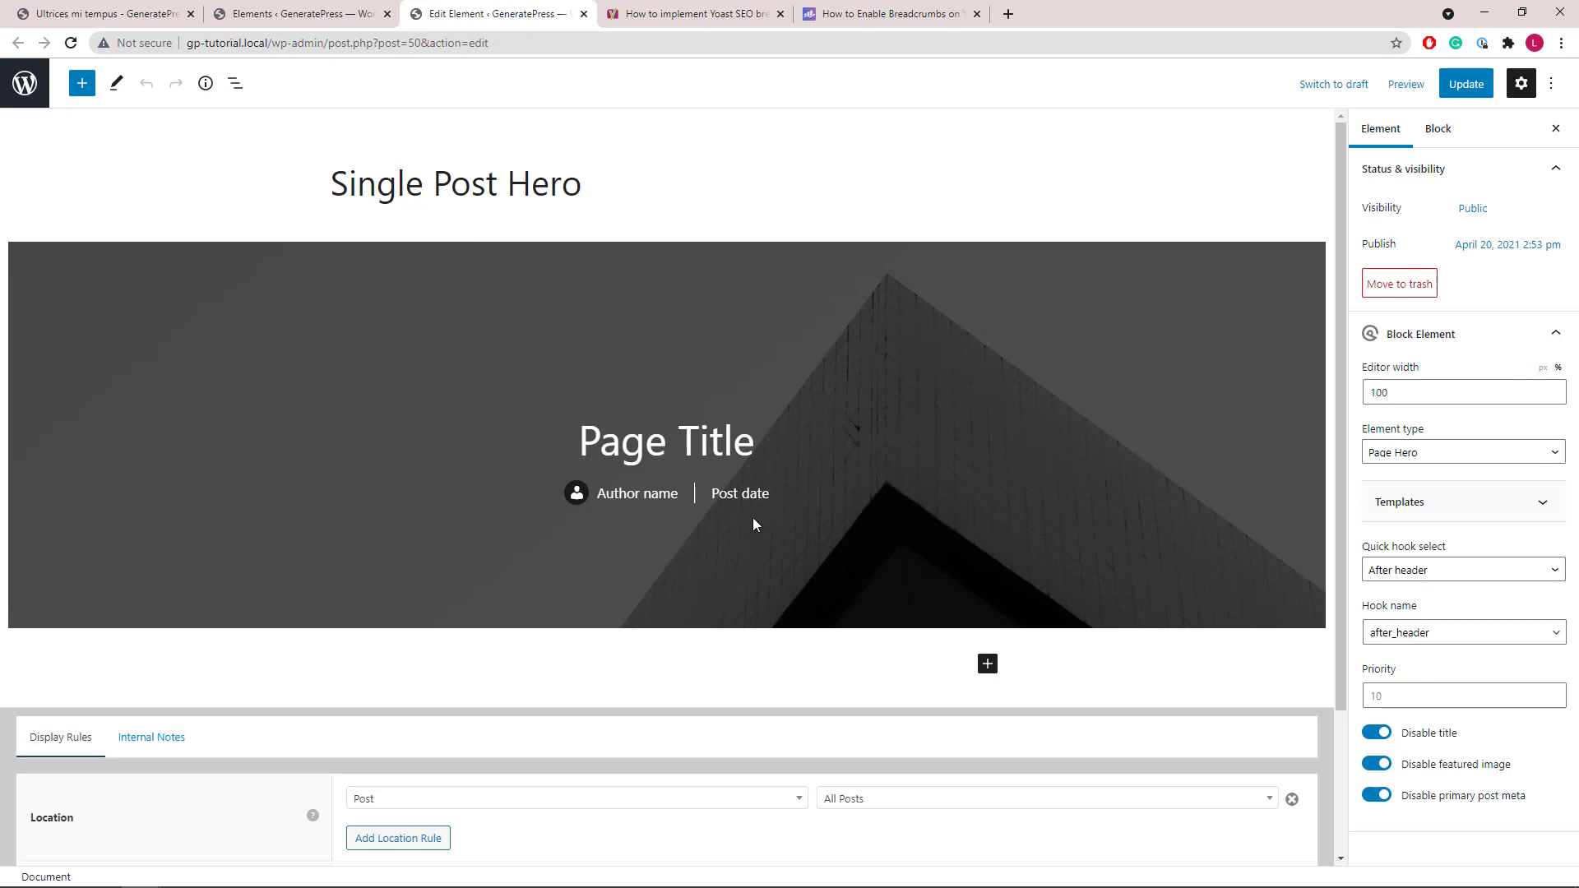
Step: Add a Shortcode block with [wpseo_breadcrumb] to the hero's empty container
left_click(726, 536)
left_click(674, 532)
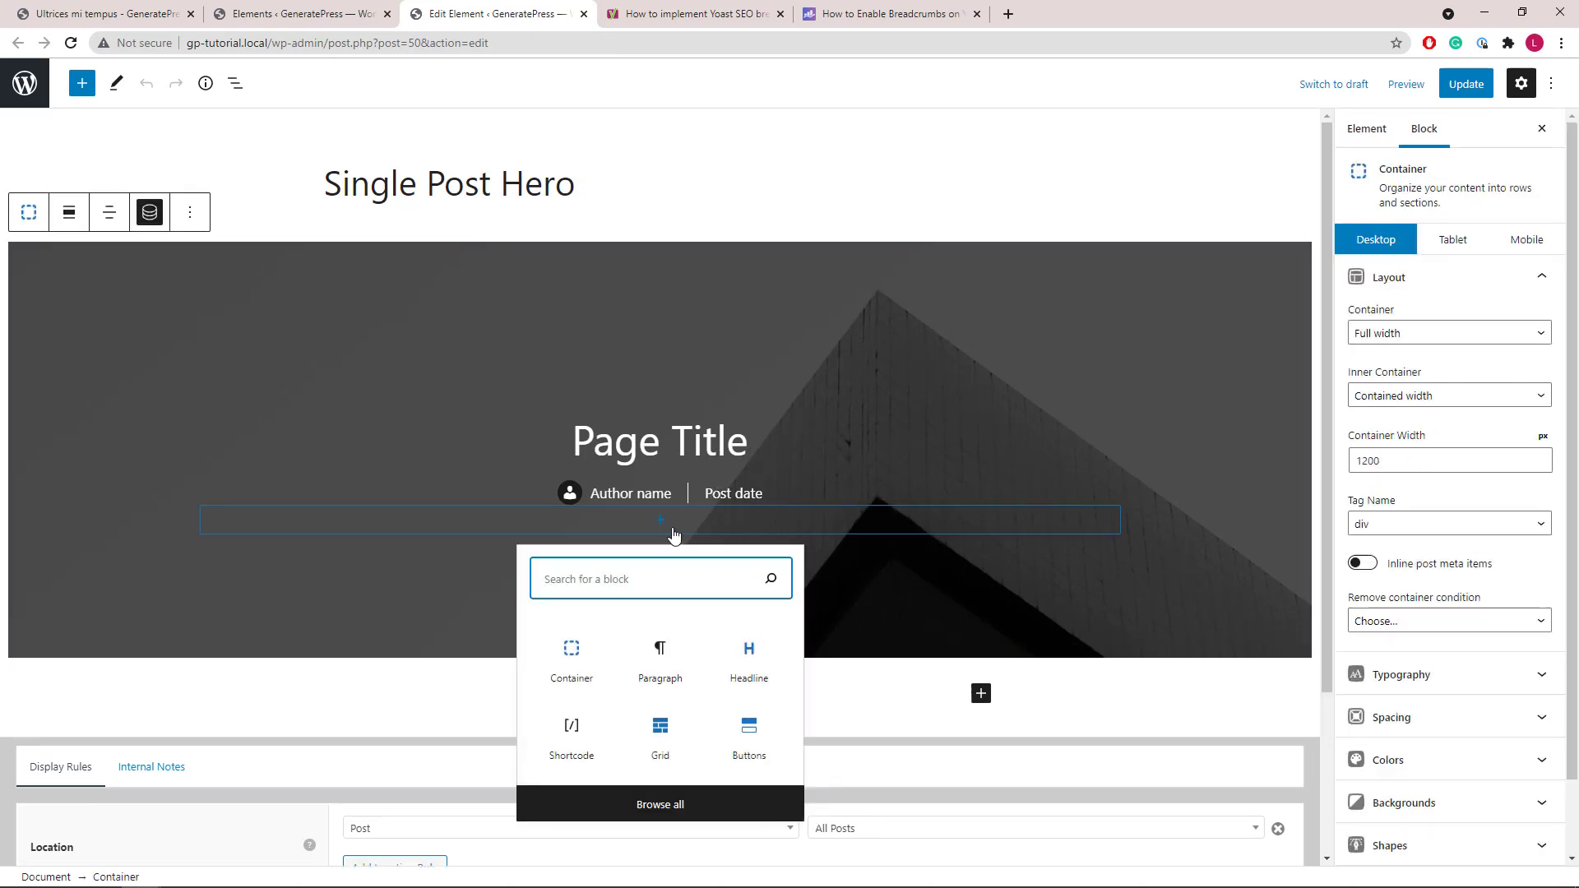
left_click(564, 756)
right_click(412, 564)
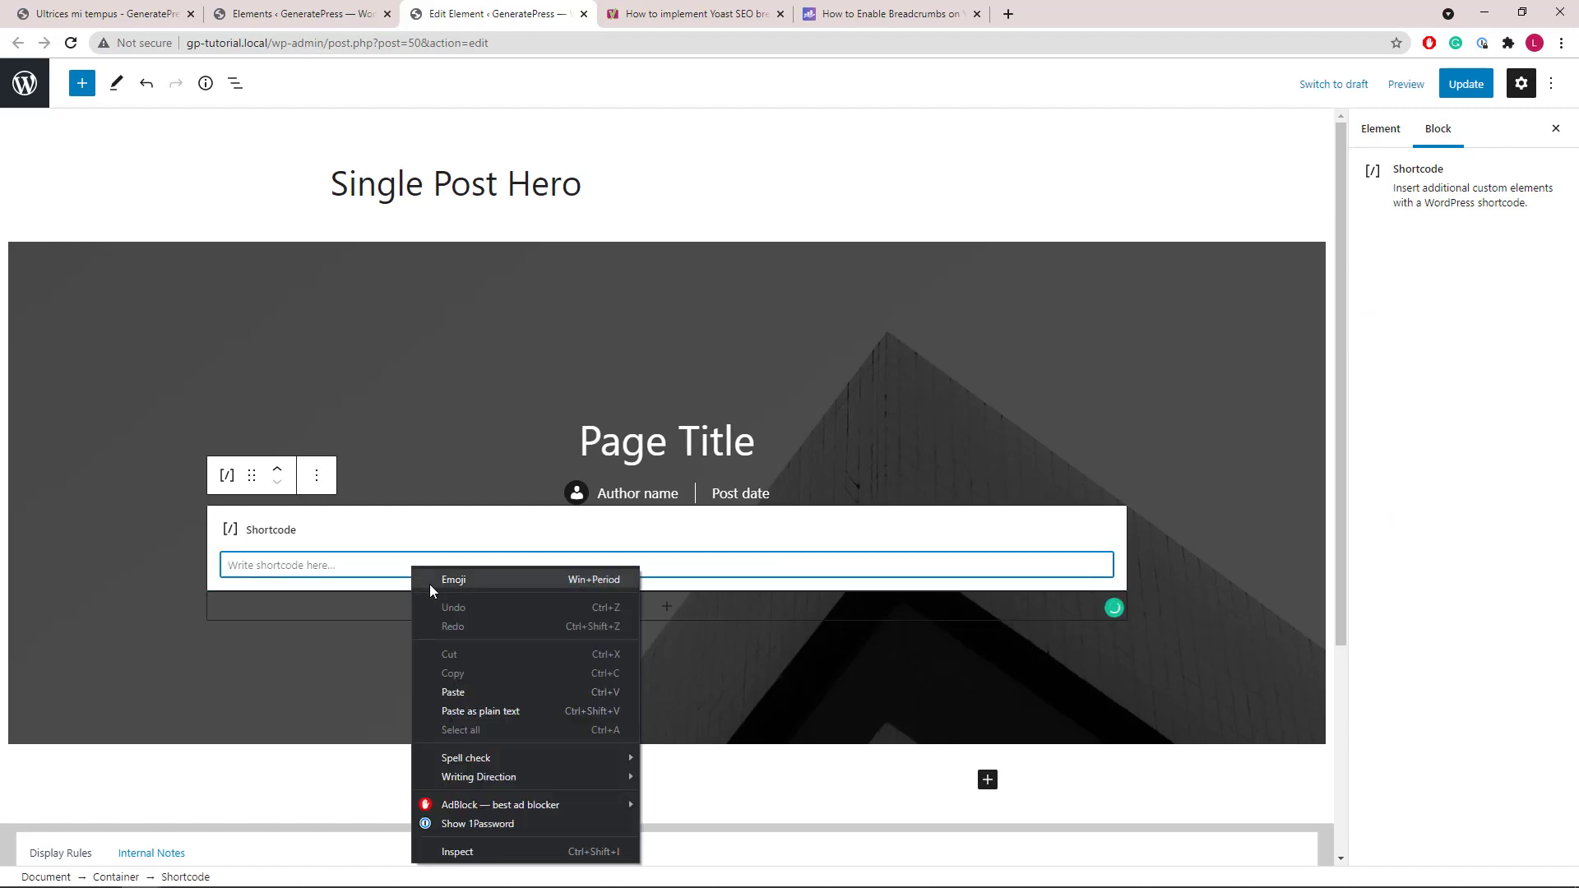
left_click(472, 691)
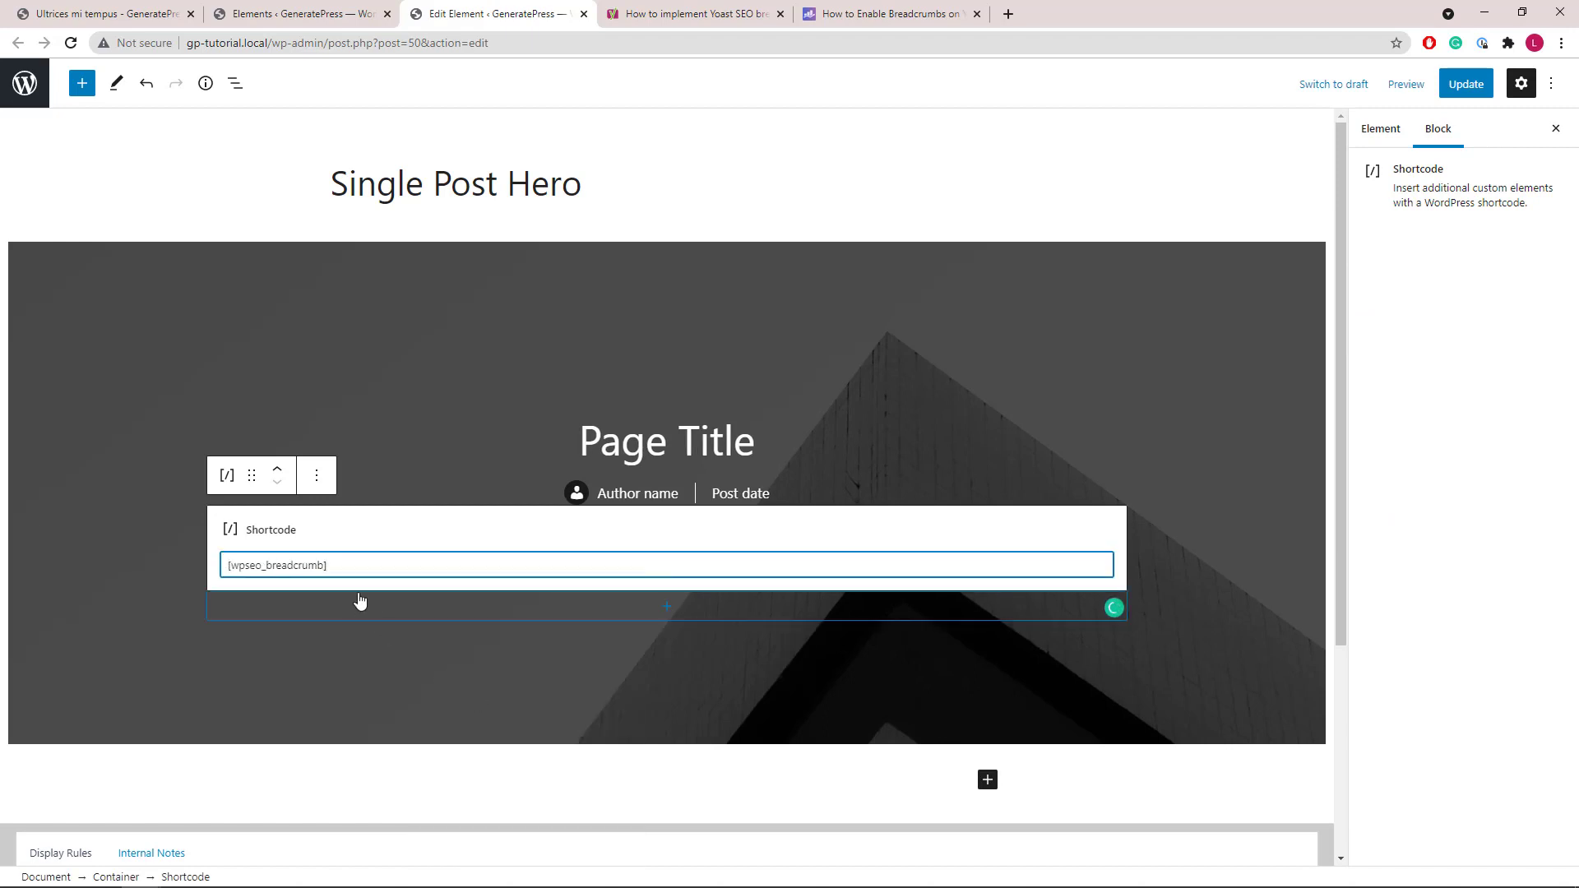
Step: Move the shortcode above the Page Title, save, and reload the post to confirm
left_click(278, 471)
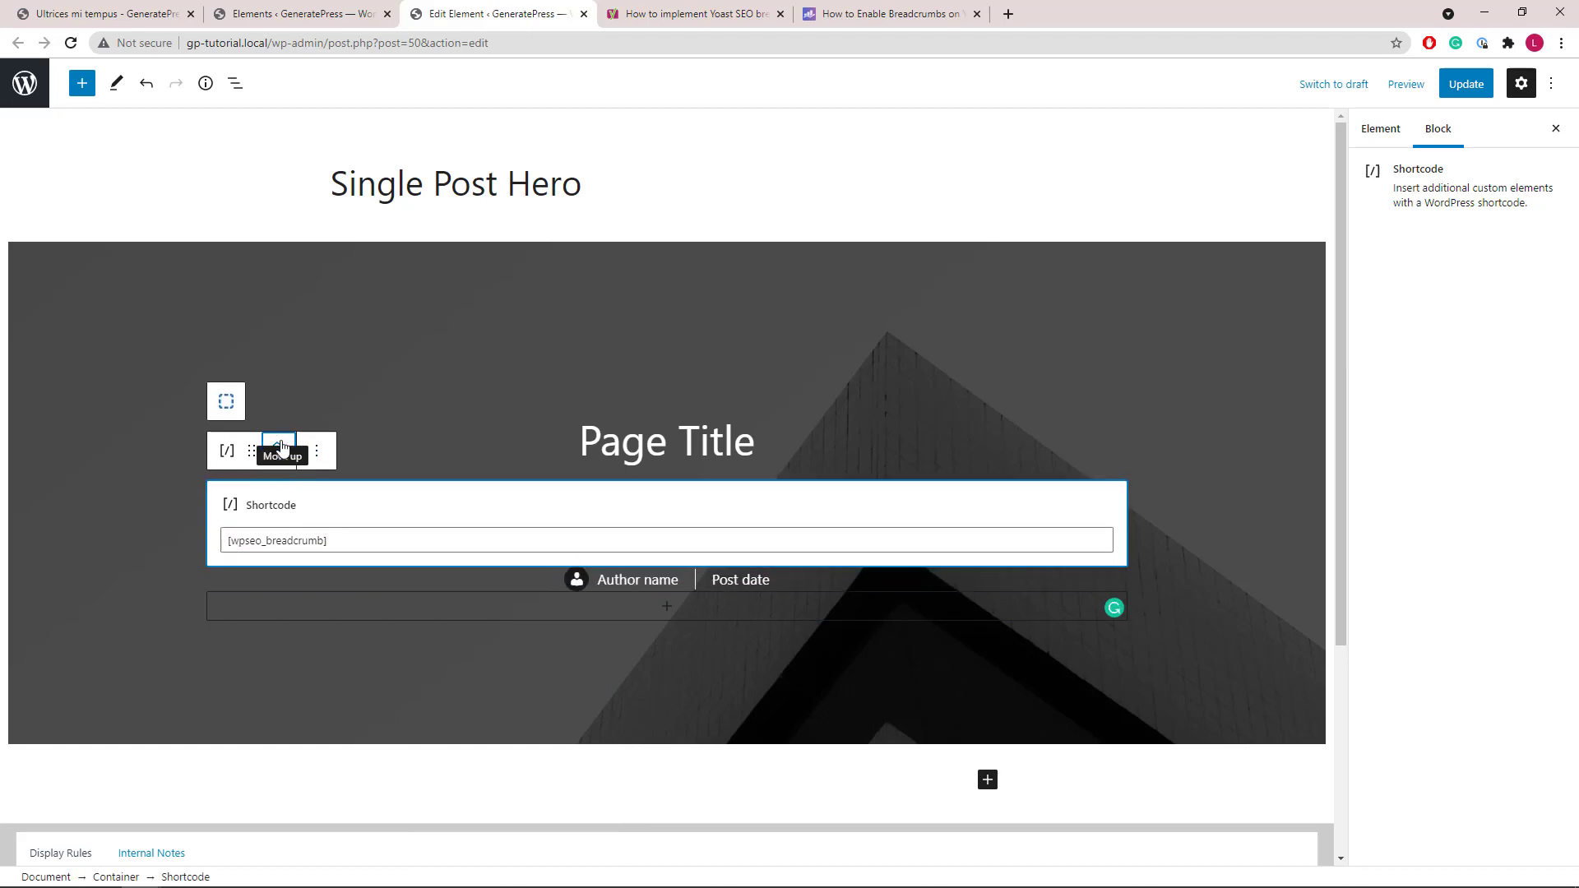
left_click(281, 446)
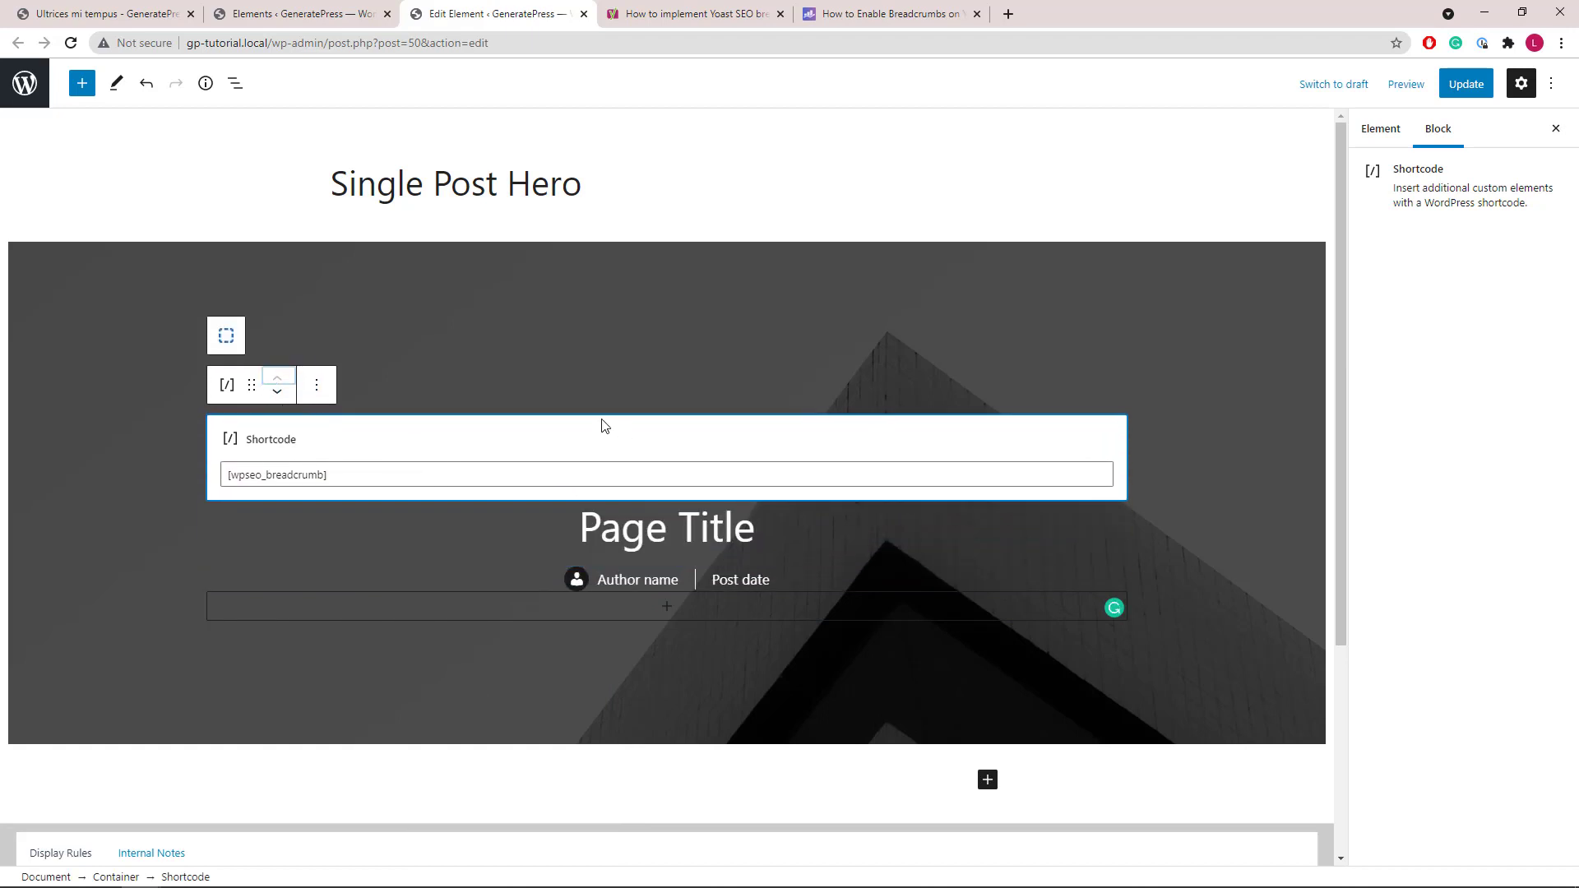
left_click(1480, 91)
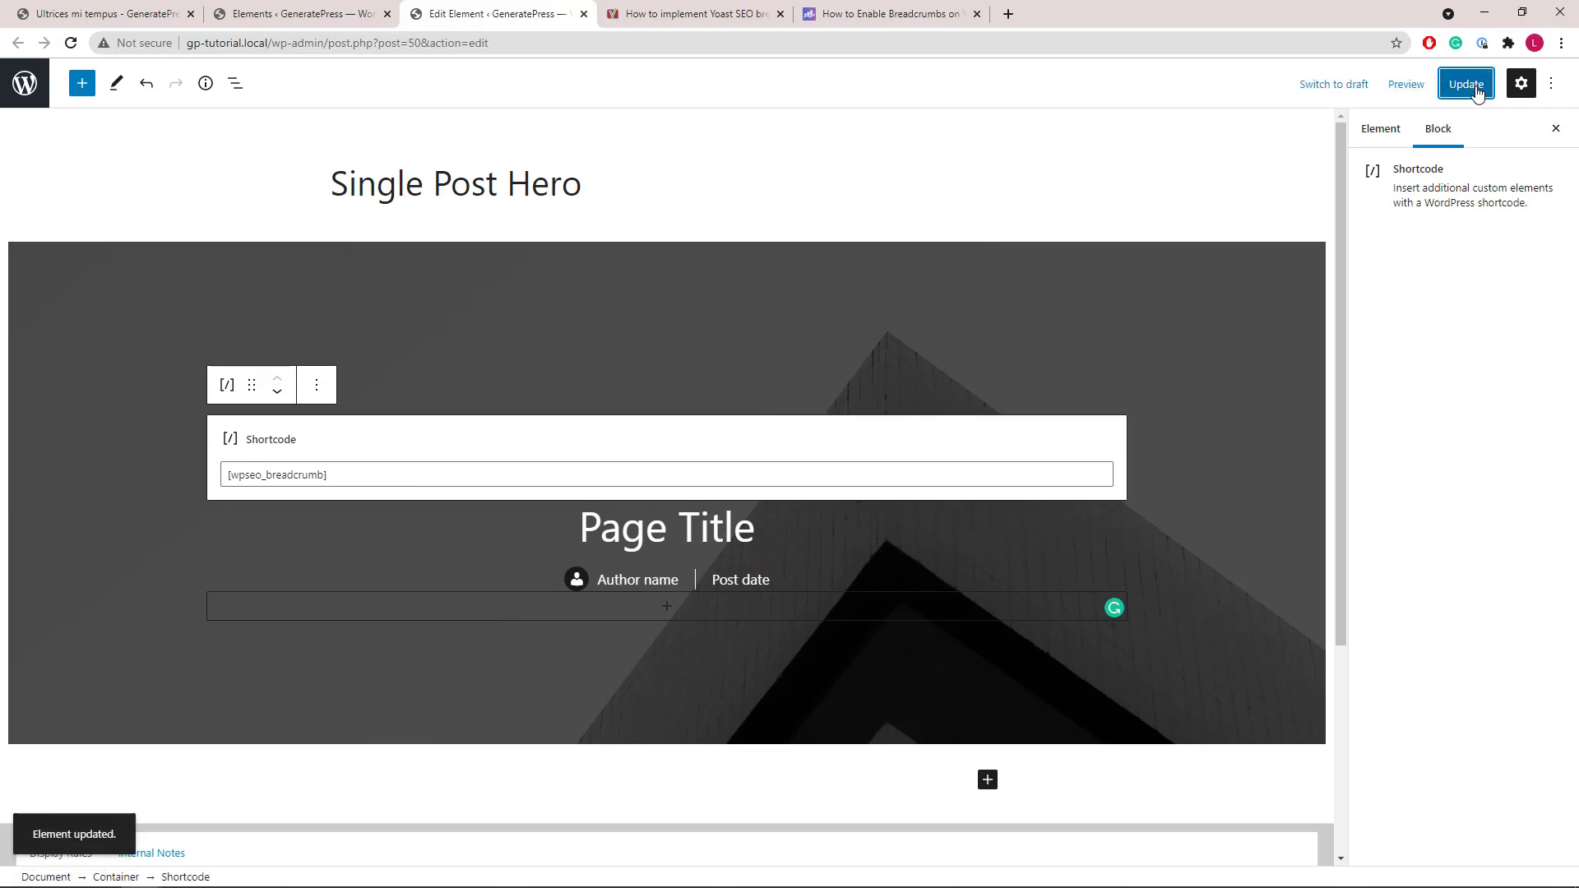
left_click(28, 18)
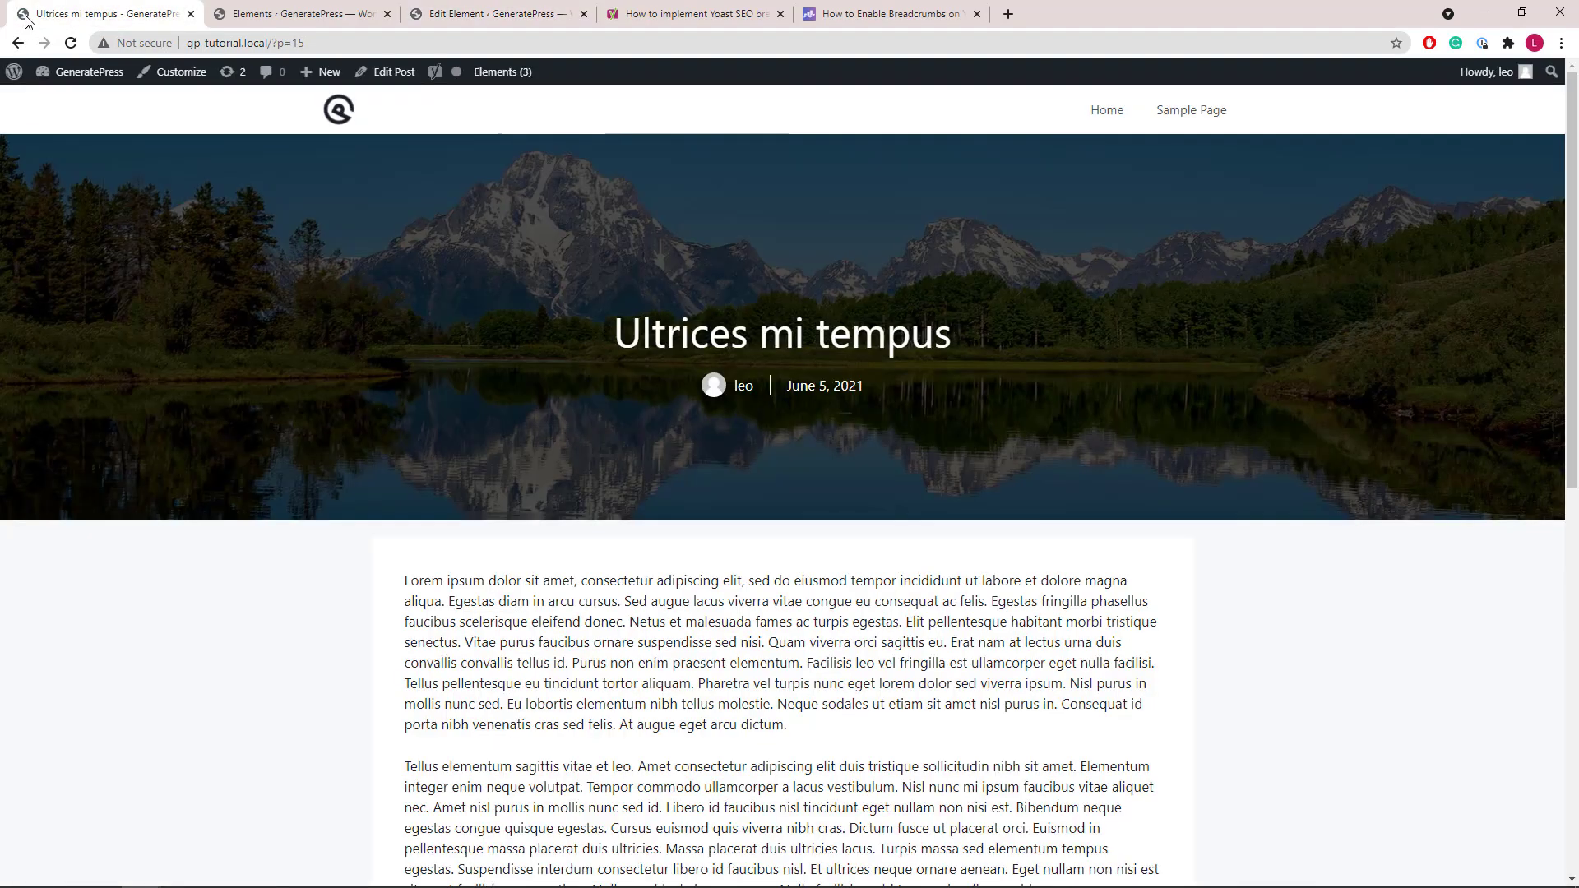
left_click(72, 44)
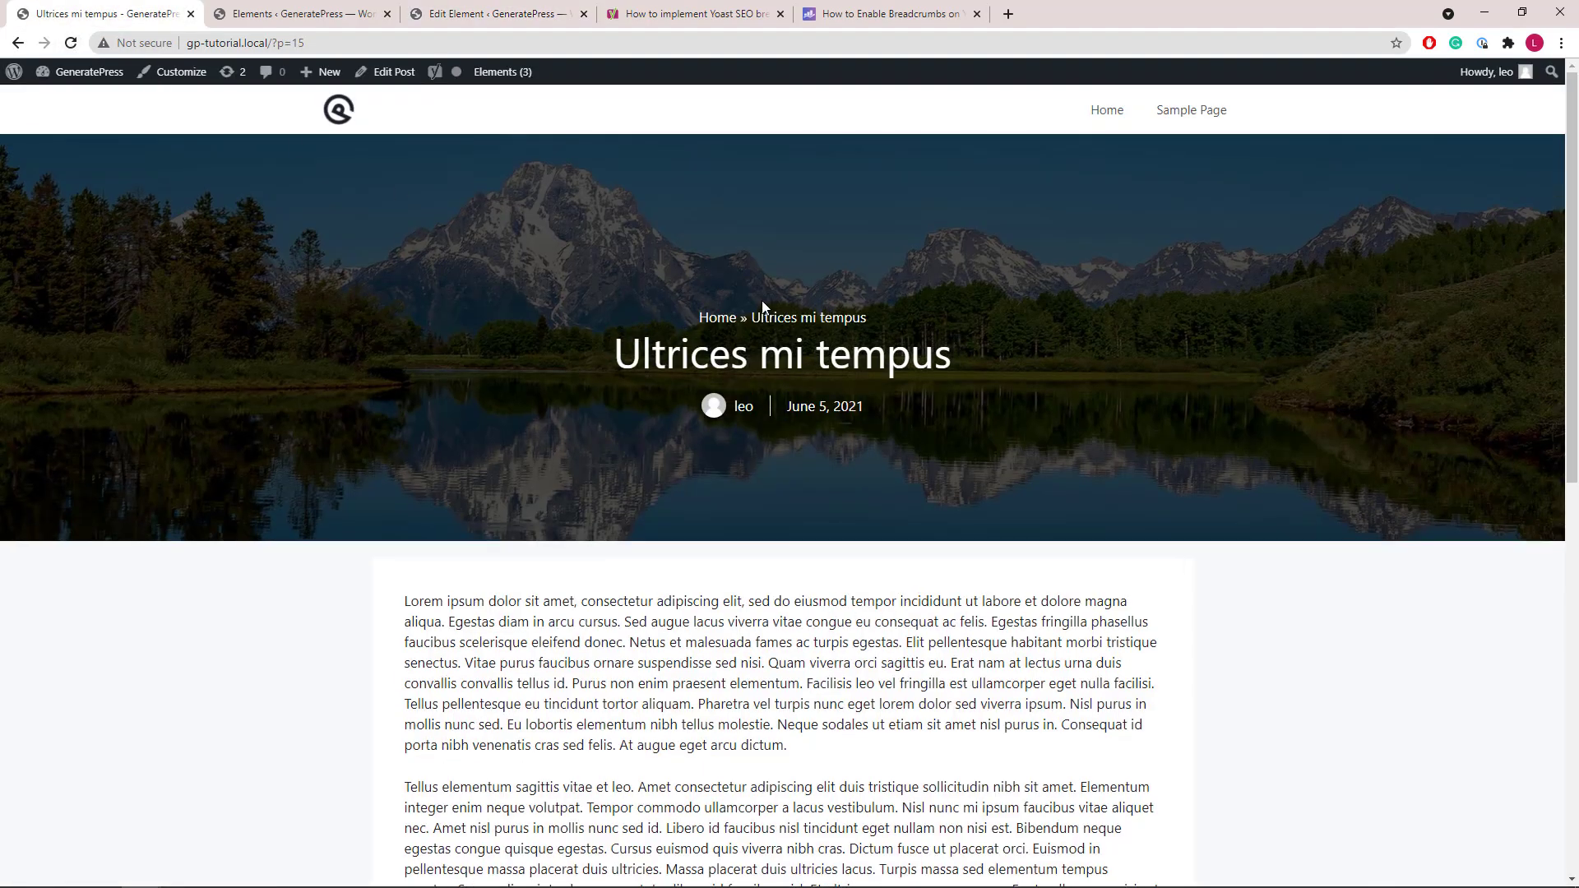